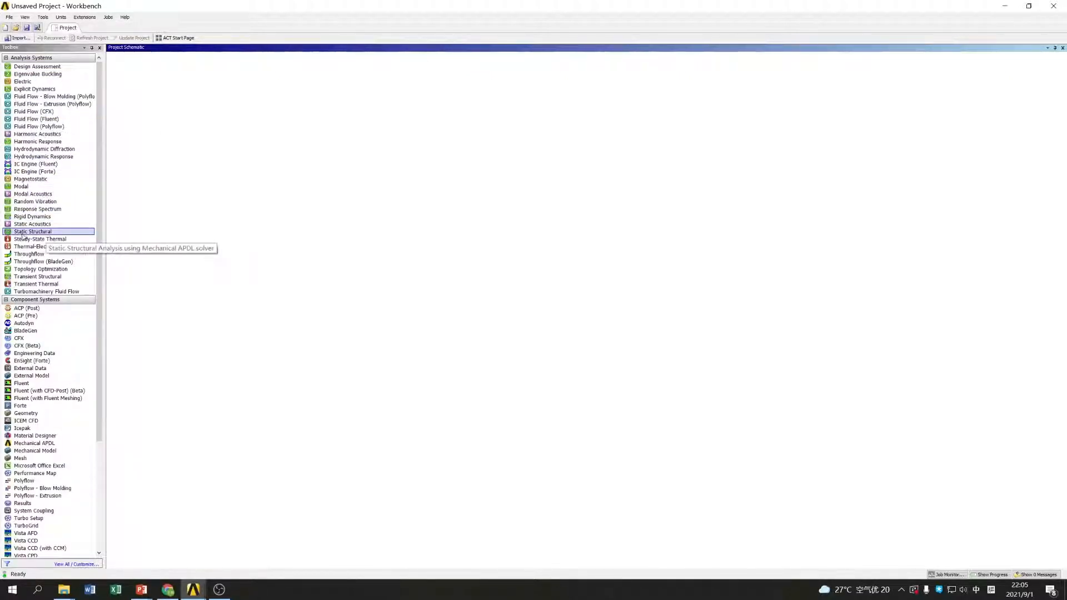
Add a Static Structural analysis system to the project schematic and open its Engineering Data
drag(40, 233, 148, 95)
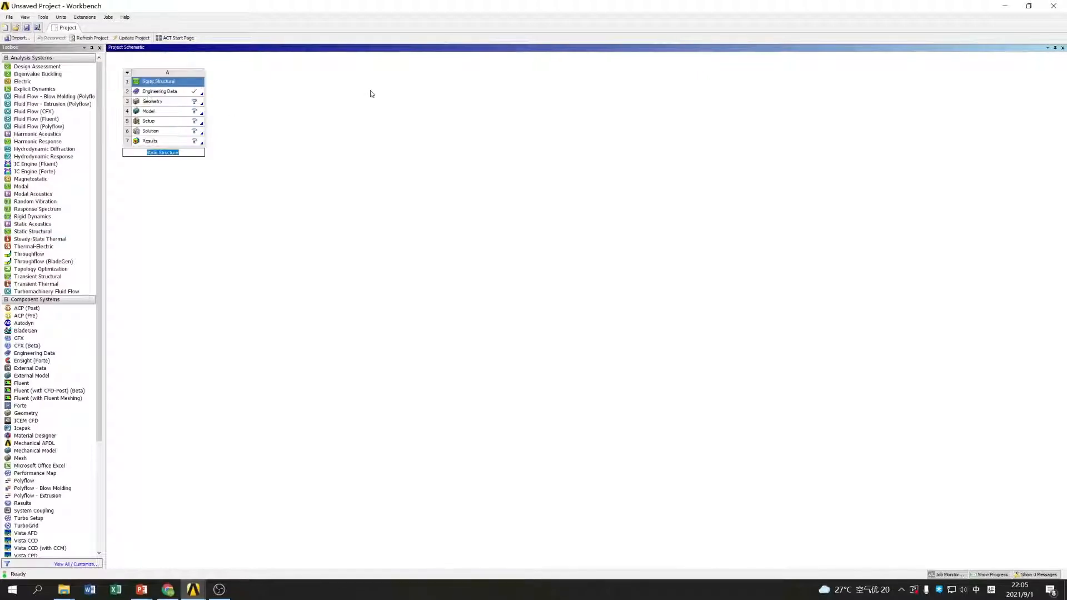
click(351, 95)
double_click(170, 93)
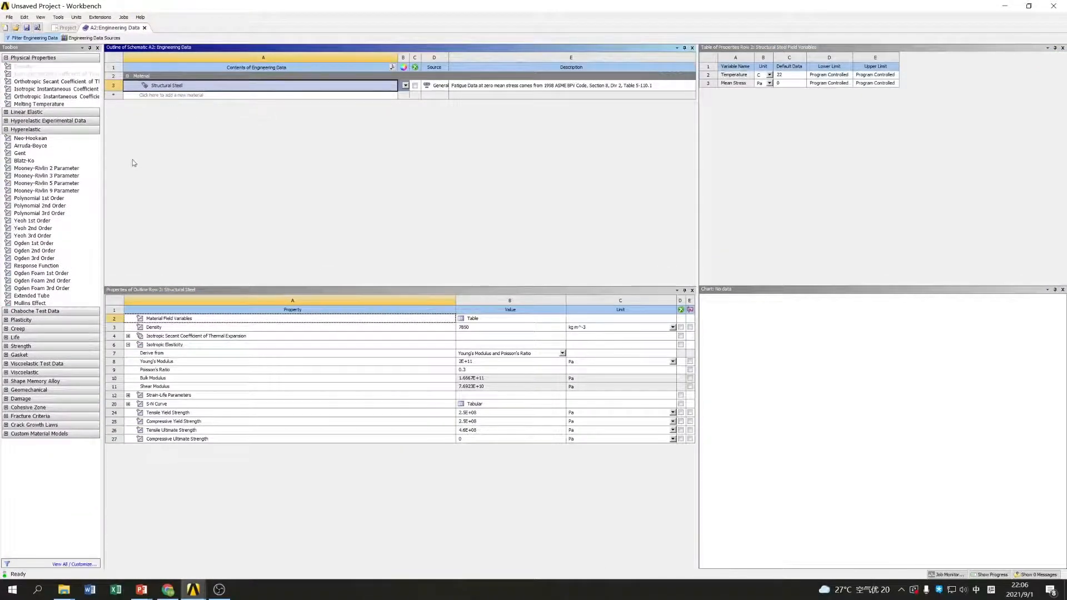
Add a new material named rubber to the engineering data
key(shift)
click(187, 96)
text(rubber)
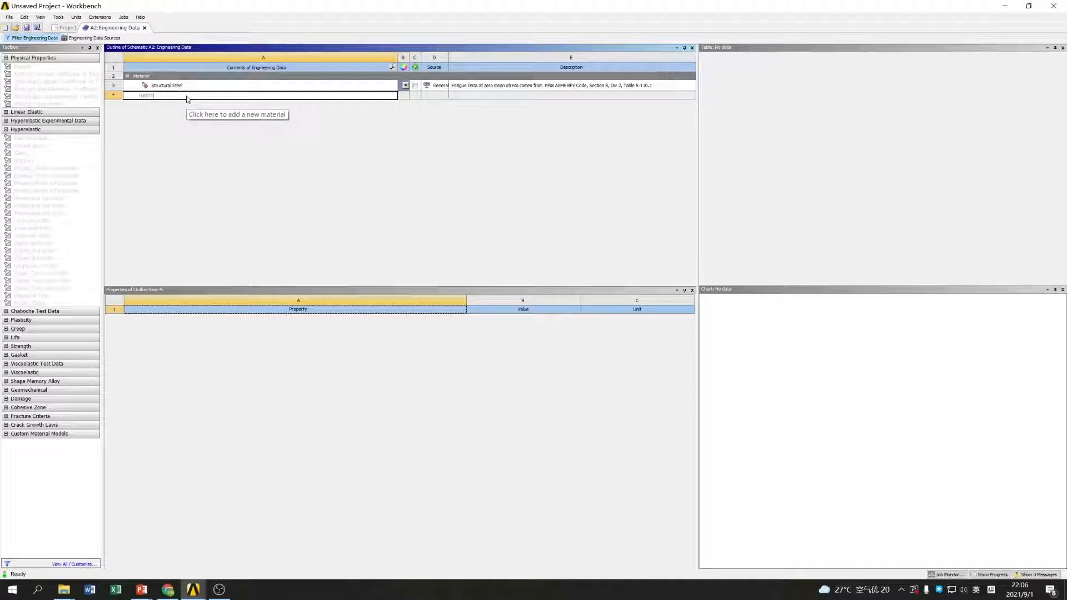
click(198, 157)
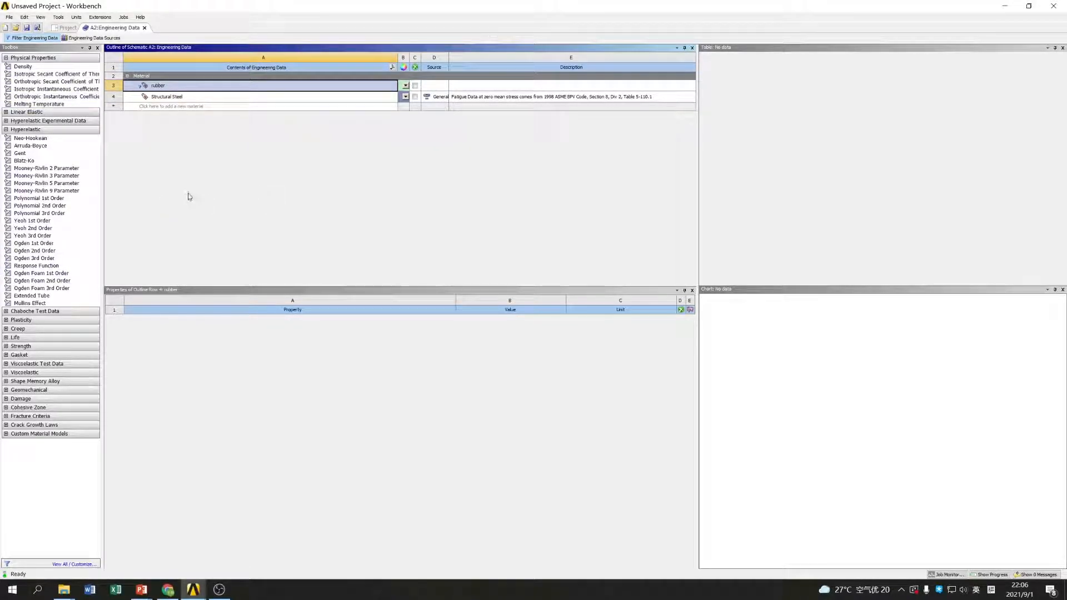
Give rubber the Neo-Hookean hyperelastic model and set its initial shear modulus Mu to 1 MPa
click(17, 138)
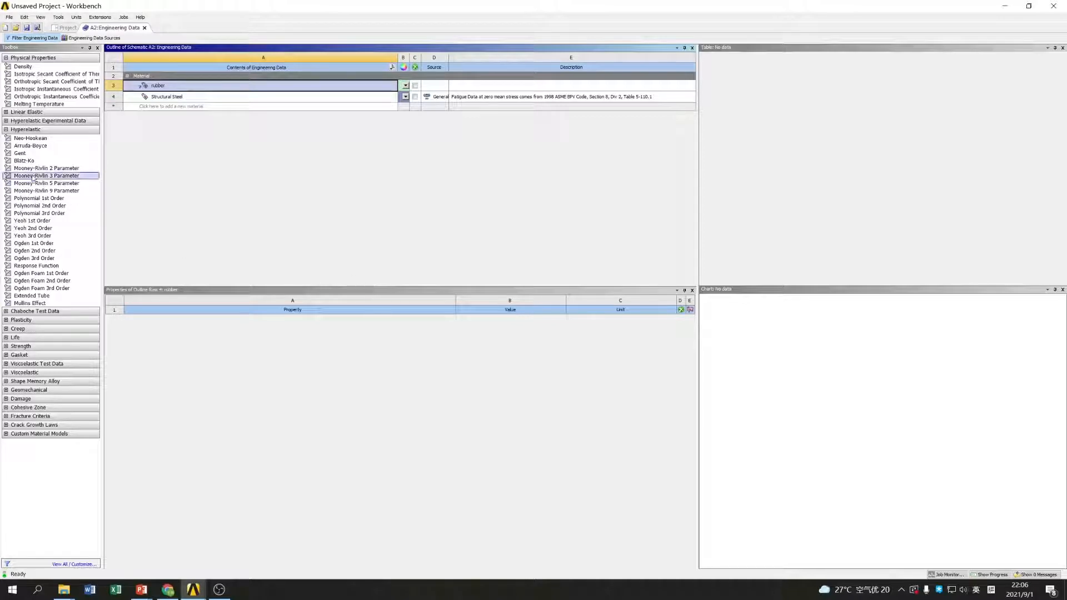
double_click(21, 139)
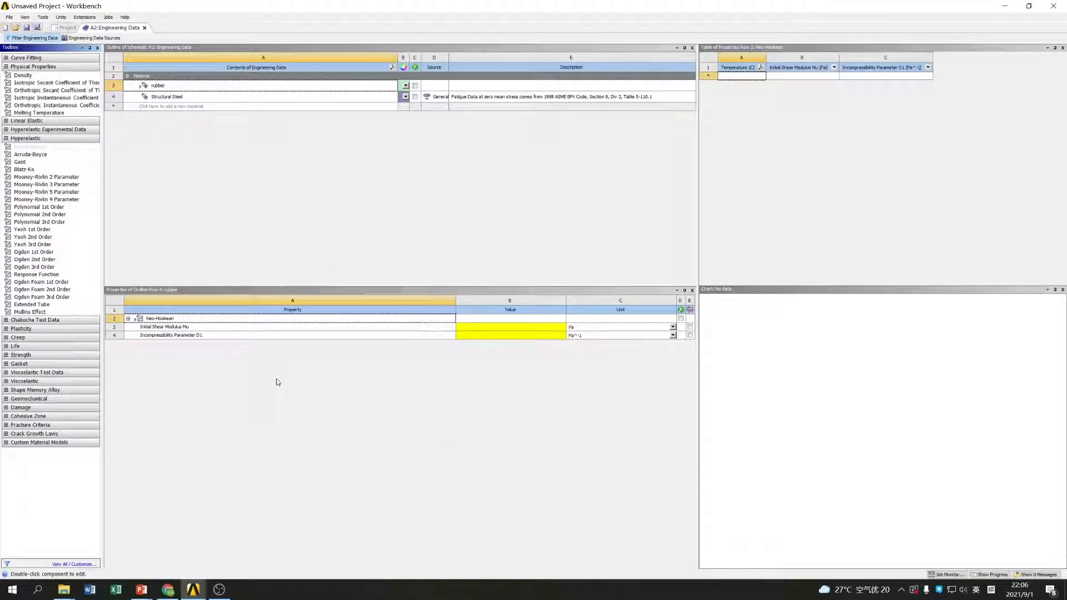
click(673, 328)
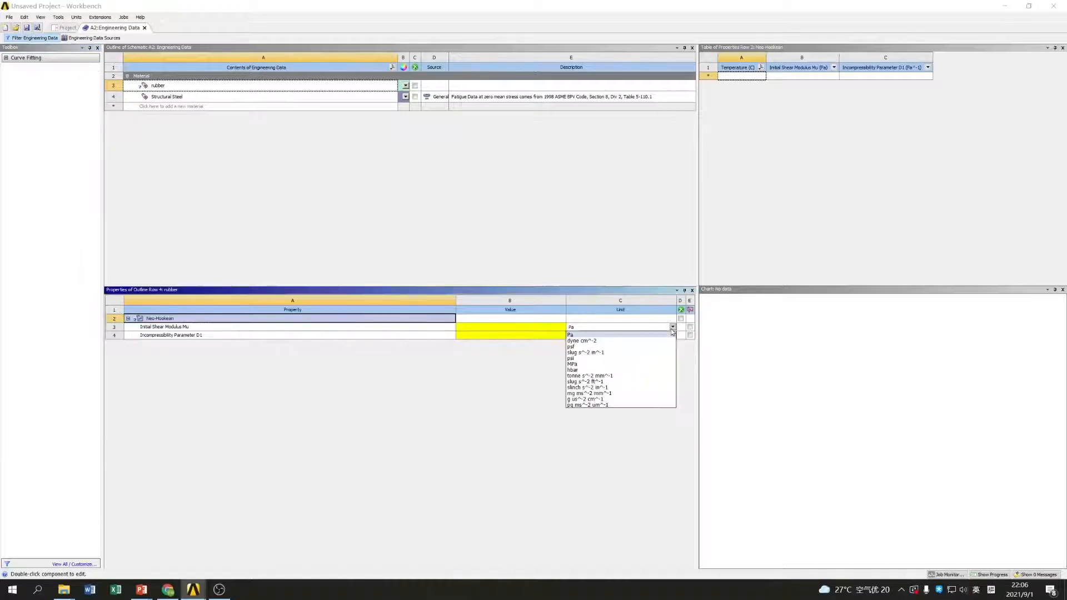
click(617, 364)
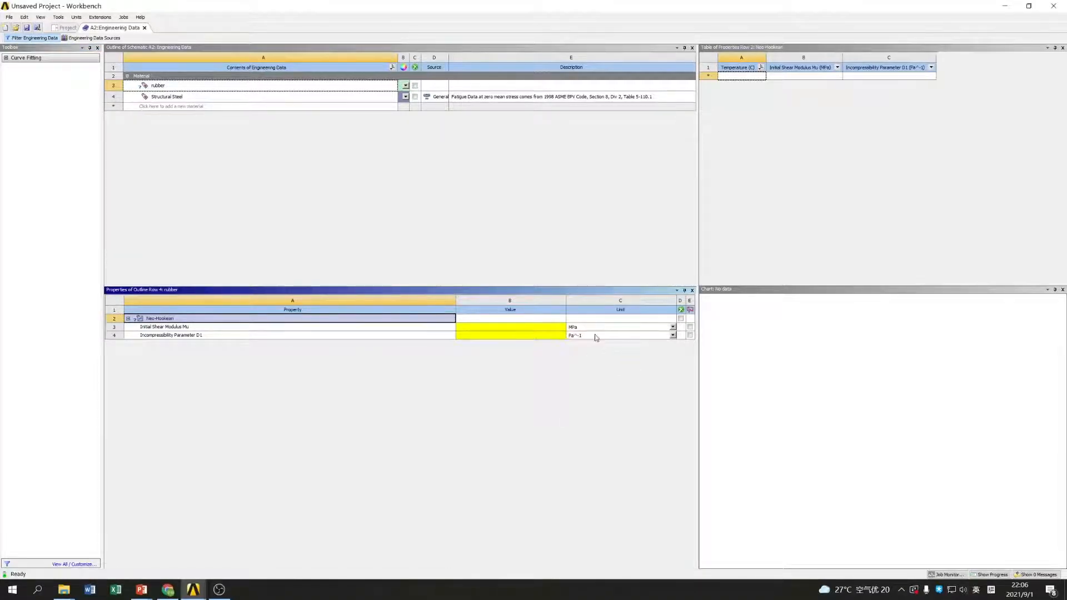
click(538, 327)
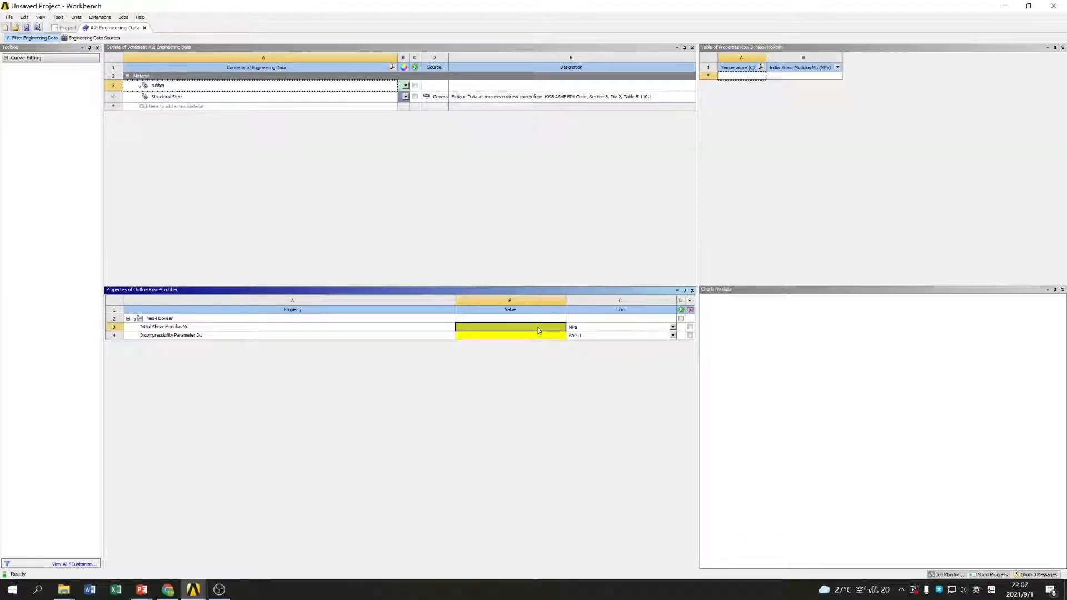
text(1)
key(Return)
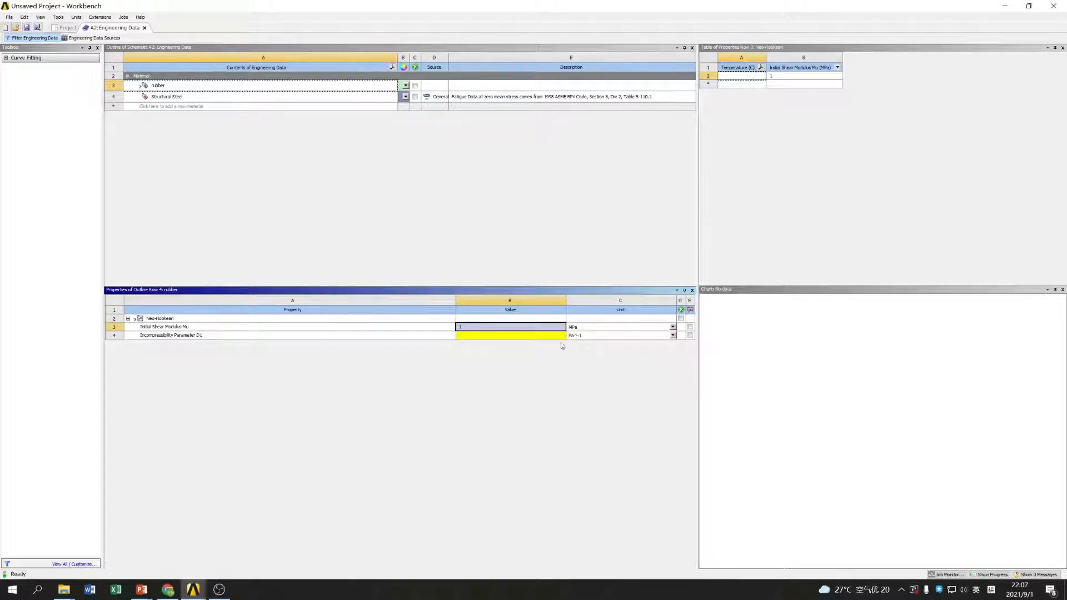
Set the incompressibility parameter D1 of rubber to 1.5 MPa^-1 and display the Neo-Hookean stress-strain chart
click(672, 336)
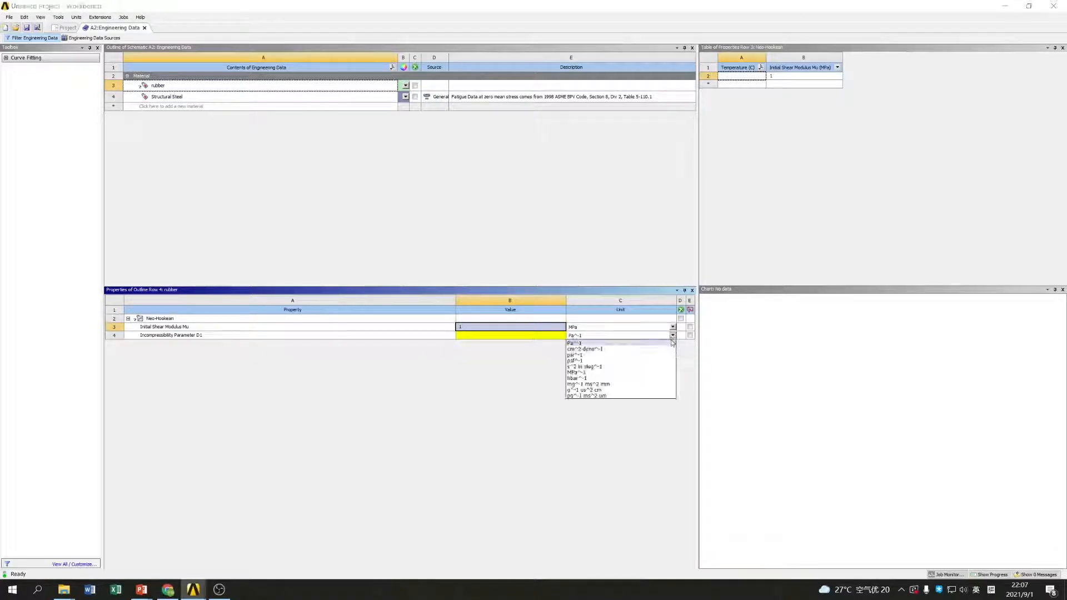
click(565, 365)
click(534, 338)
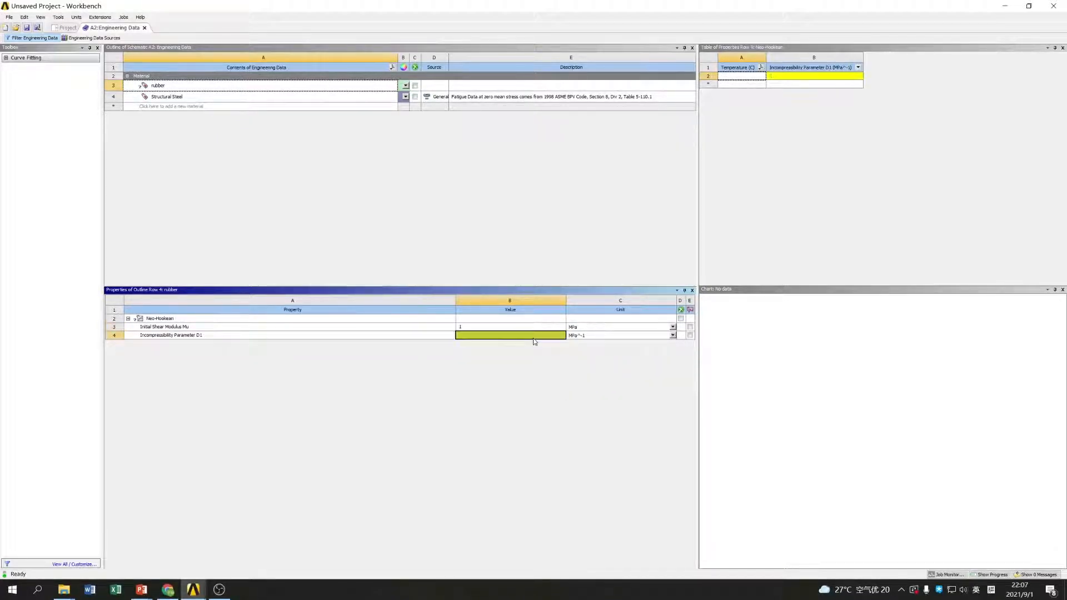
text(1.5)
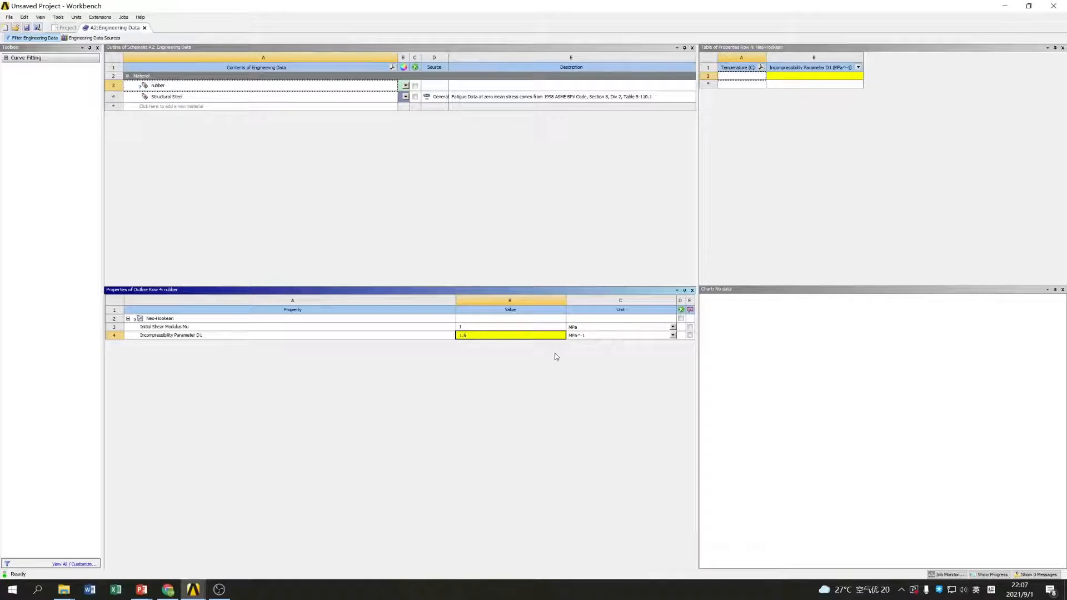
key(Return)
click(326, 315)
click(302, 319)
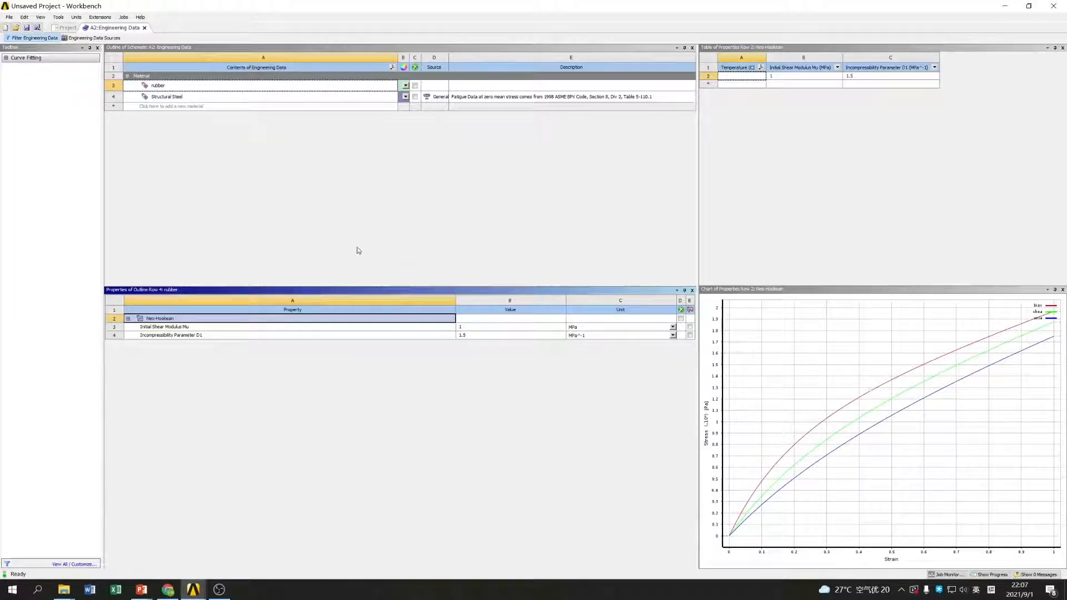
Close Engineering Data and import an existing geometry file from the desktop into the Static Structural system's Geometry cell
click(145, 28)
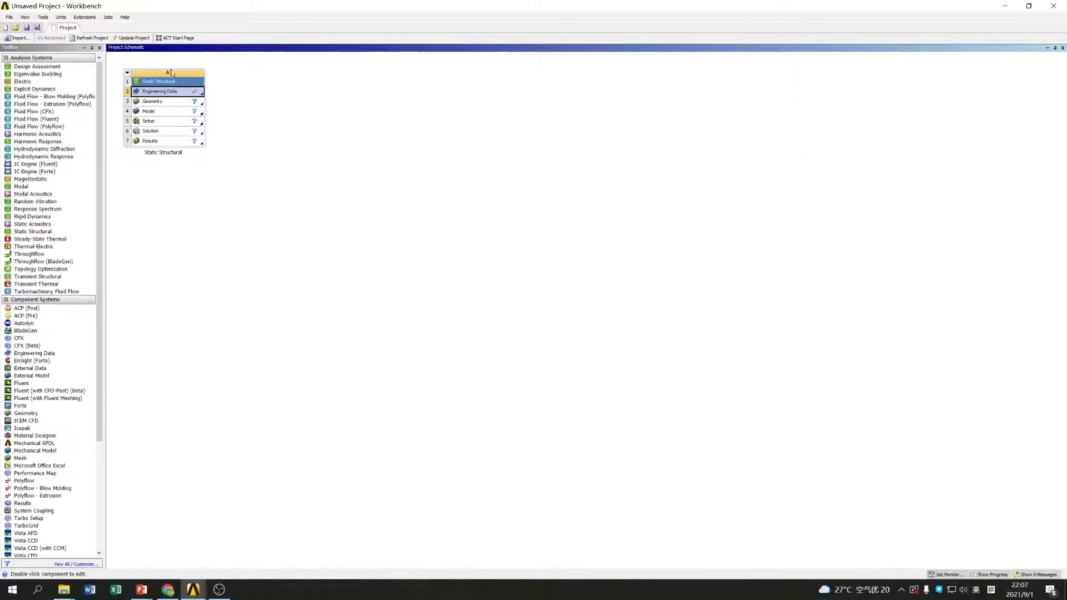
right_click(172, 103)
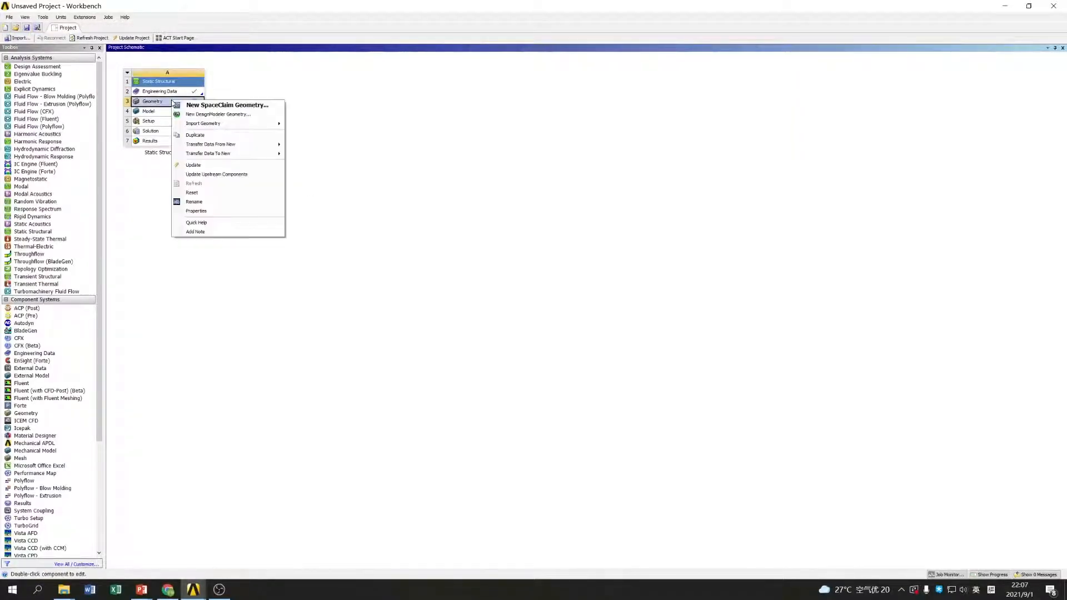
mouse_move(243, 123)
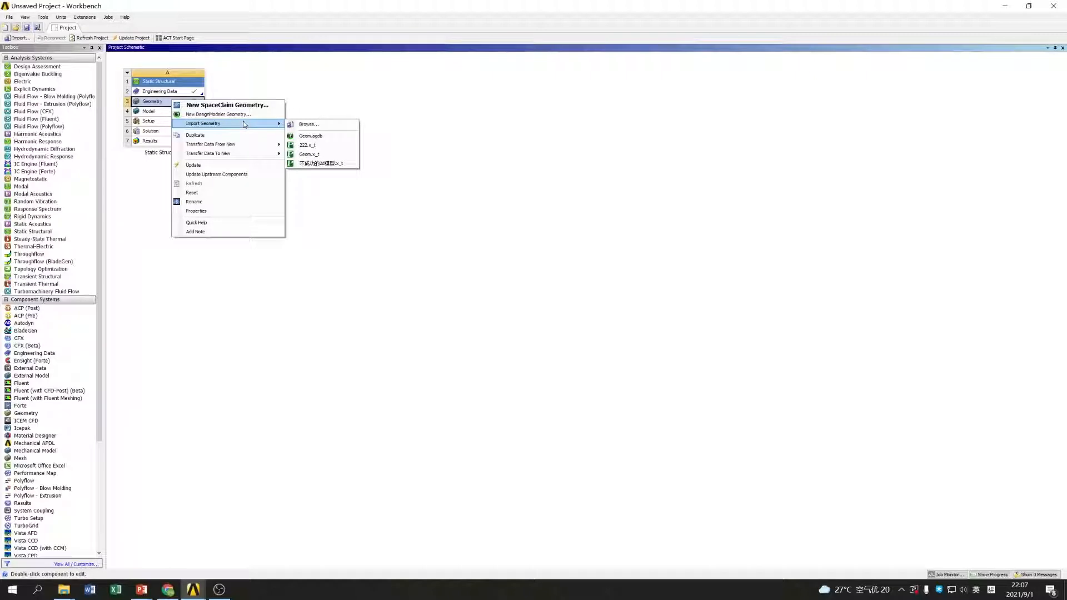
click(309, 125)
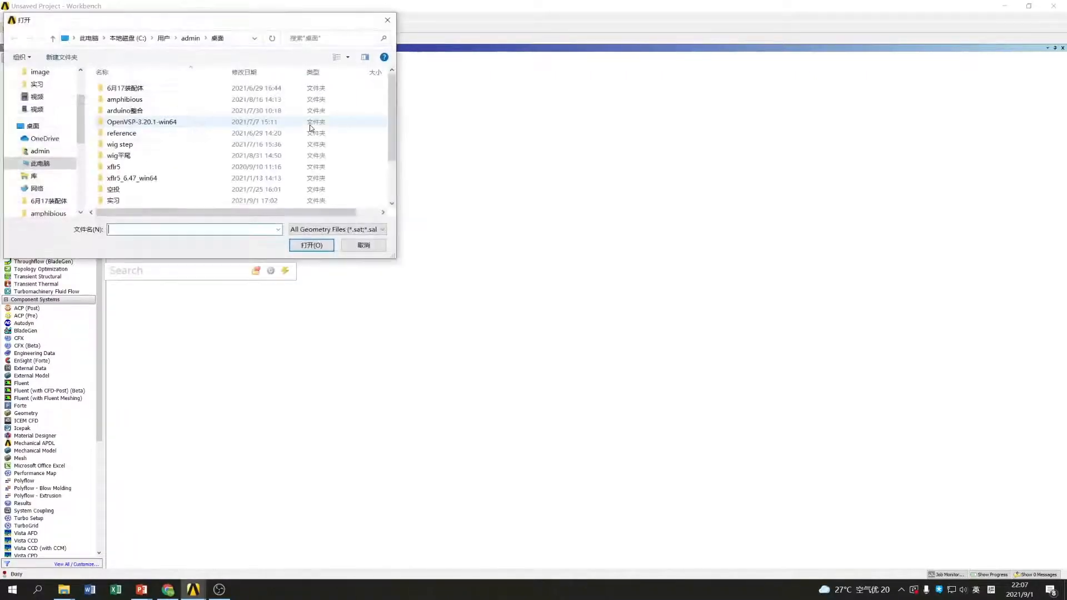
scroll(244, 200, down, 2)
click(235, 203)
double_click(235, 203)
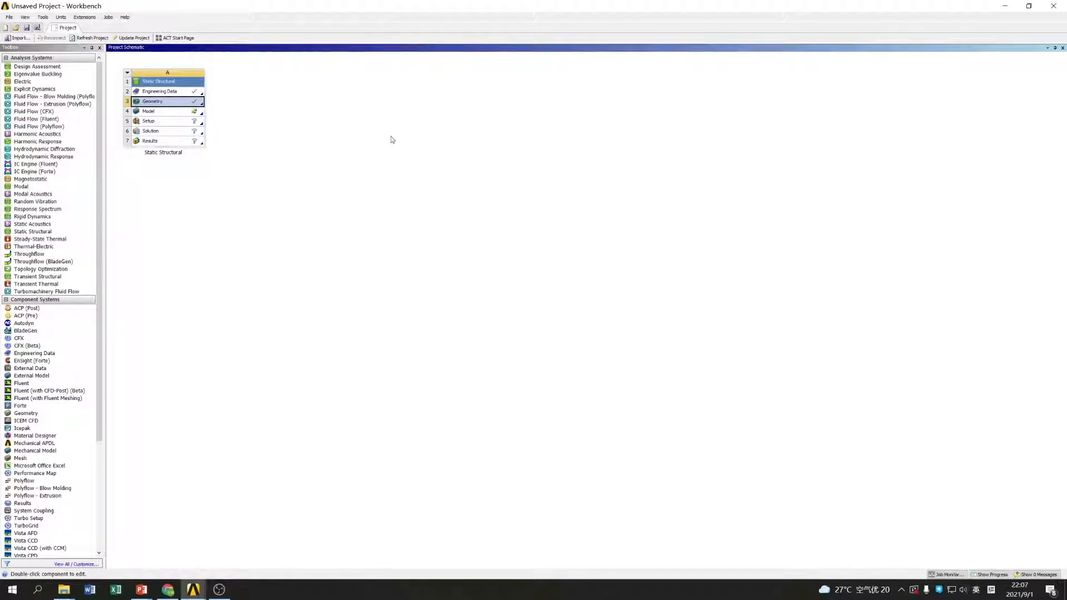
Open the imported geometry in DesignModeler and turn on the display of the XY plane axes
double_click(149, 103)
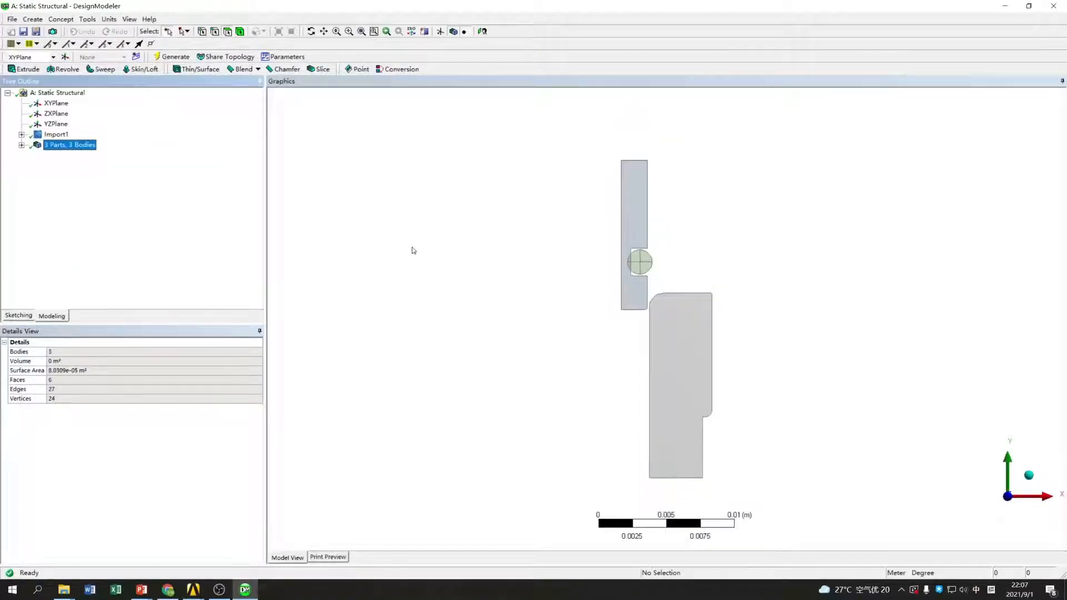
click(439, 31)
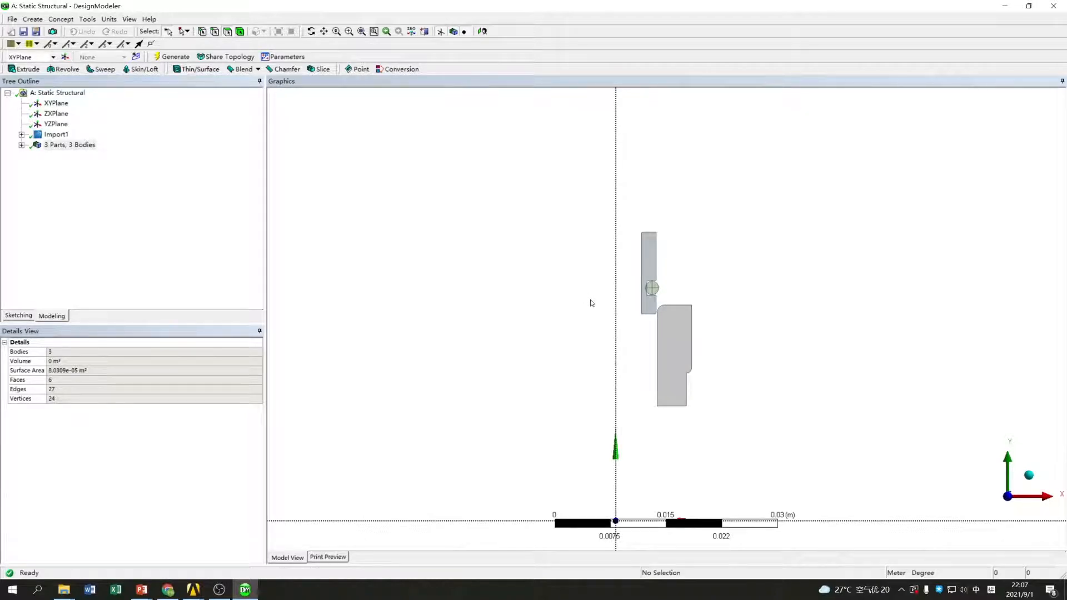
scroll(667, 400, down, 1)
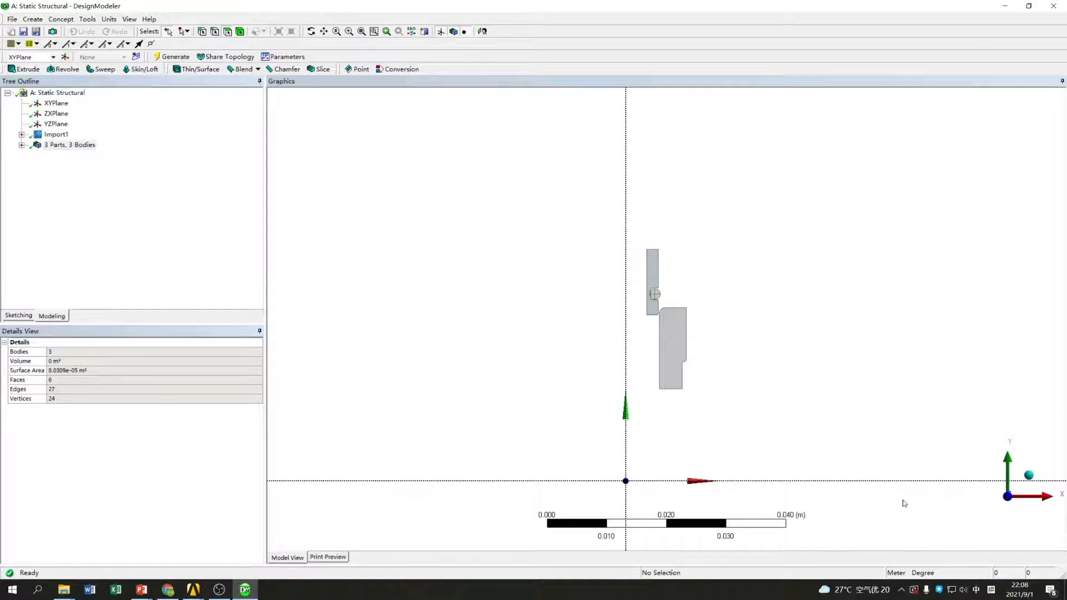
scroll(719, 350, up, 3)
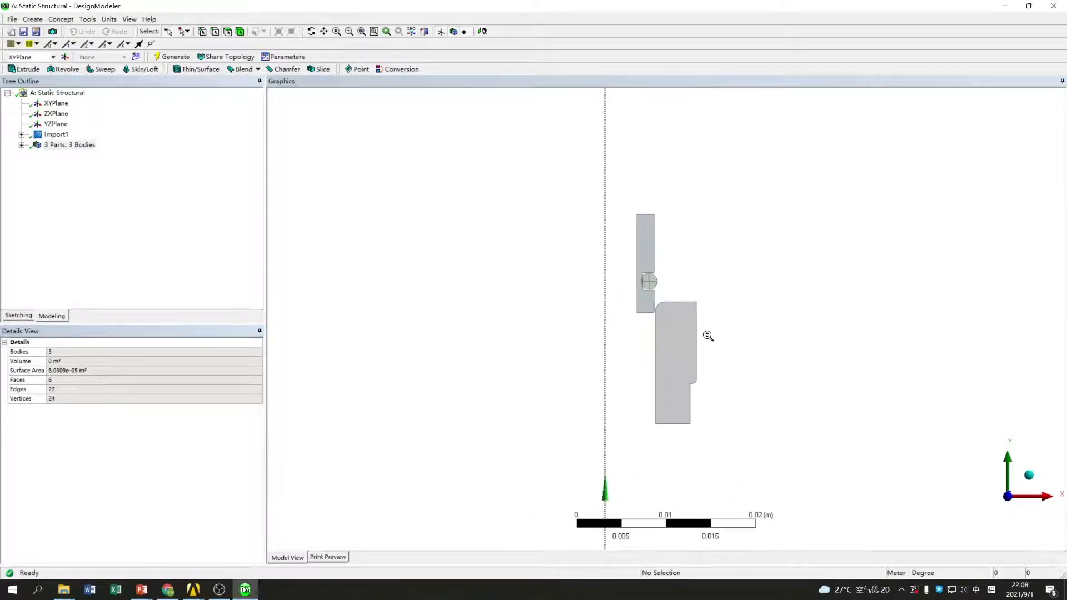
Expand the list of bodies and rename the first surface body as cylinder
click(22, 145)
click(64, 158)
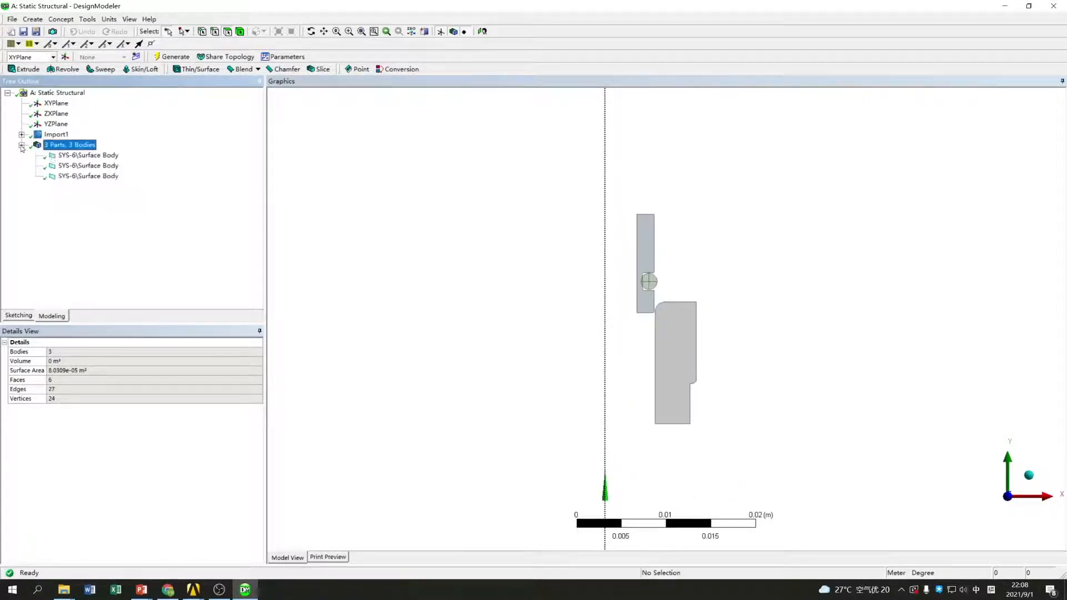
click(65, 157)
text(cyl)
key(shift)
text(inder)
Rename the second surface body, the narrow notched profile, as piston
click(69, 167)
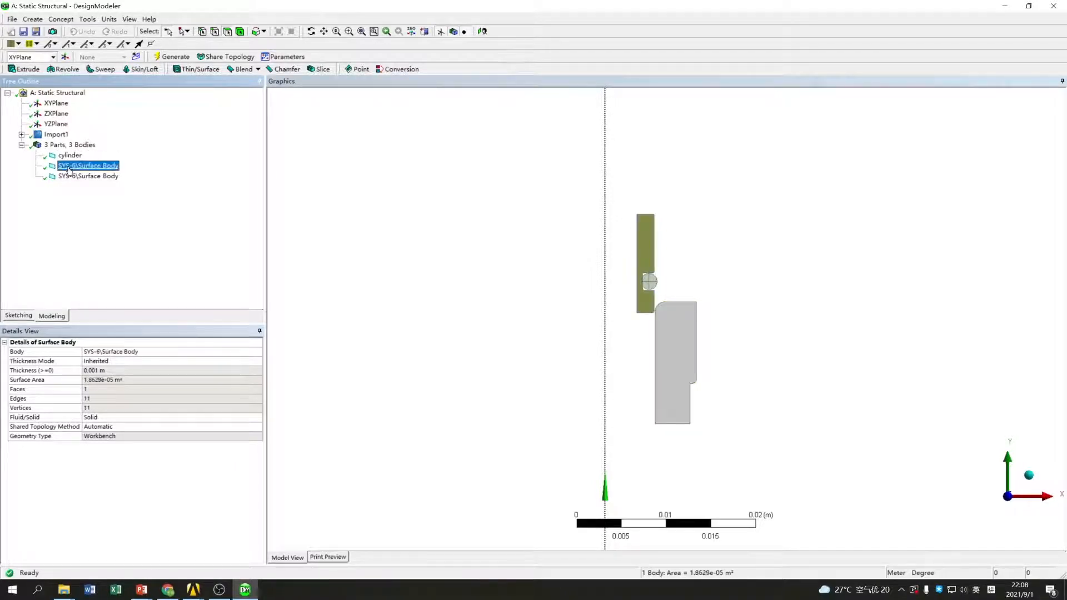
click(69, 166)
text(pisto)
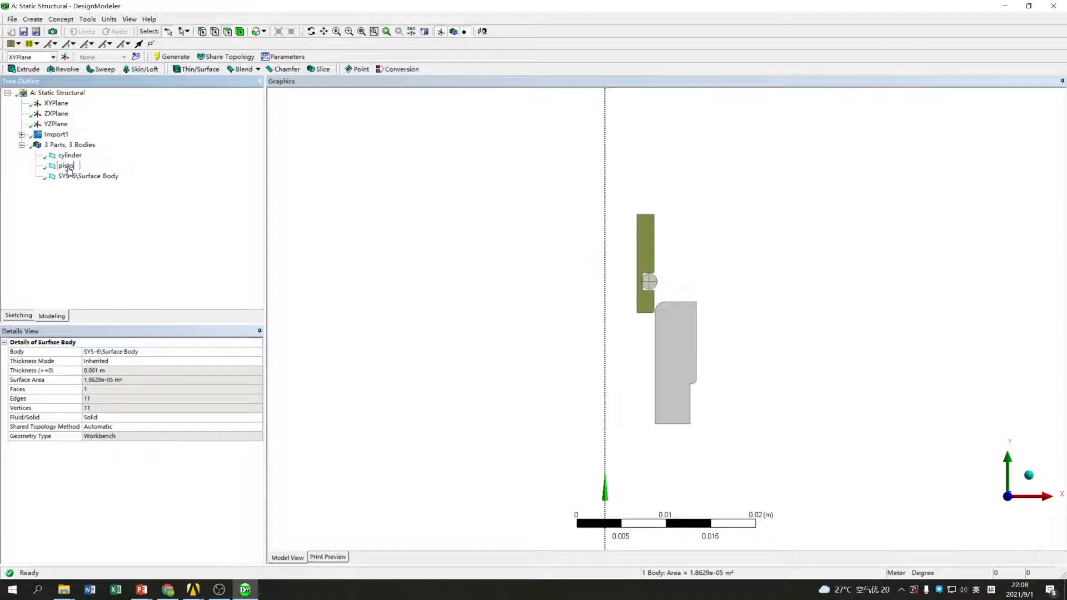
text(n)
Rename the third surface body, the circular section, as O-ring
click(73, 177)
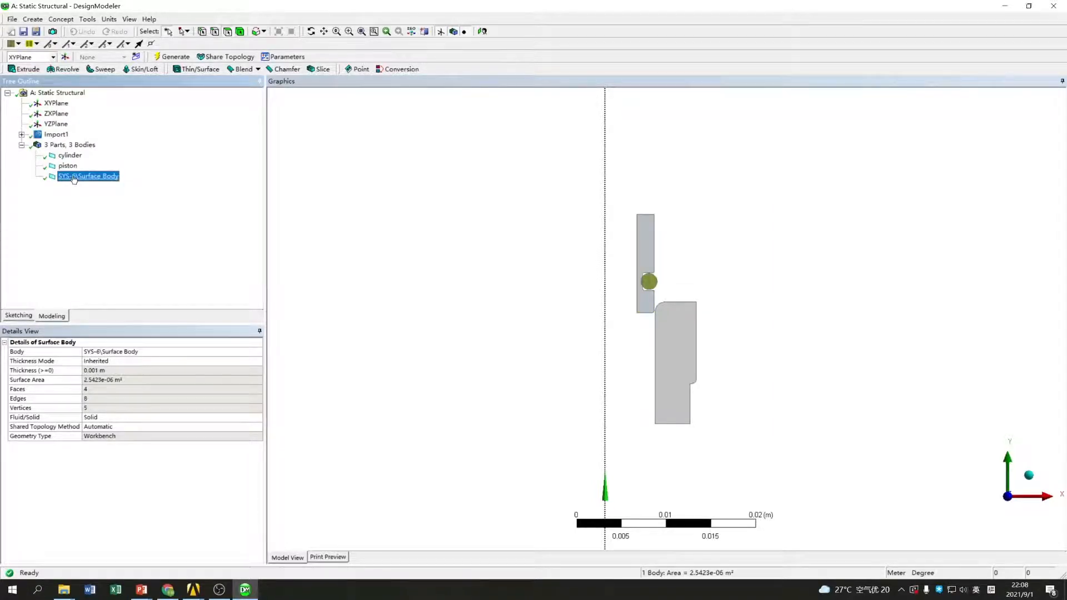
click(73, 177)
text(O-)
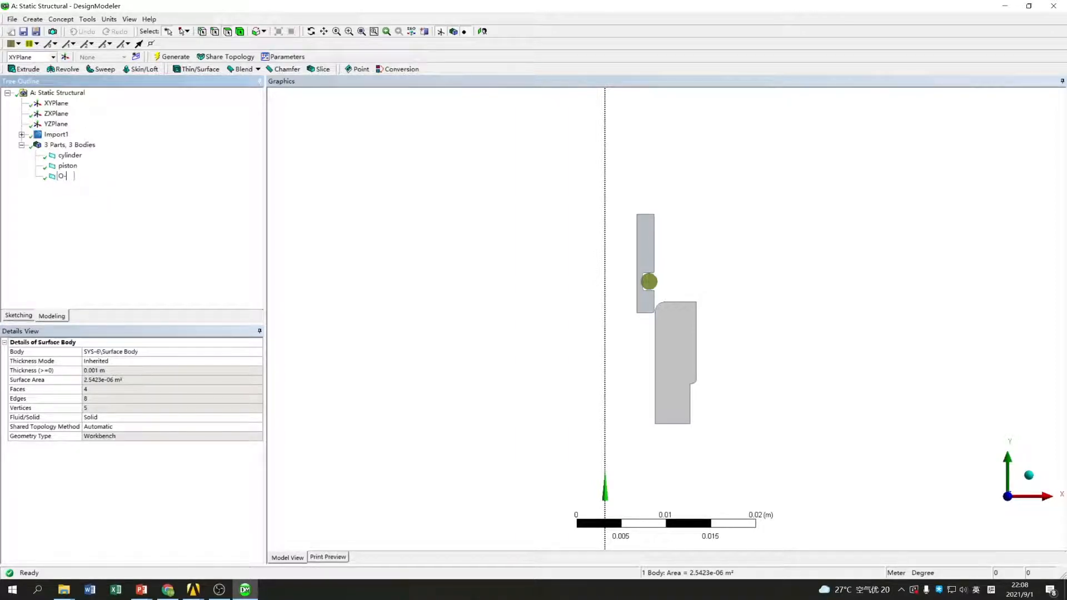
text(ring)
key(Return)
Examine where the three profiles lie relative to the Y axis and how the O-ring section sits in the piston groove
scroll(573, 412, down, 4)
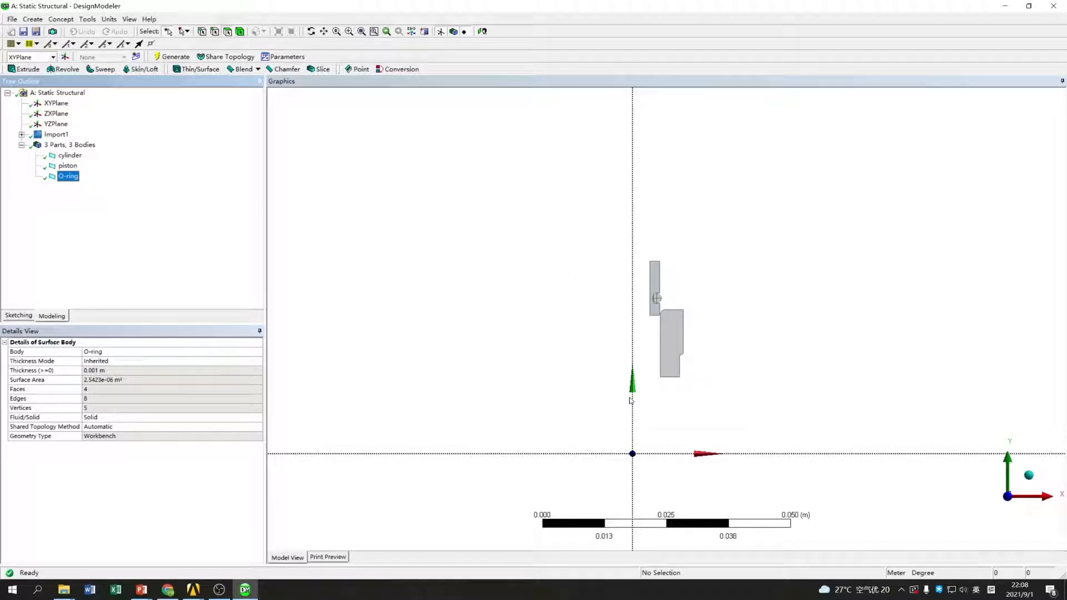
scroll(672, 319, up, 3)
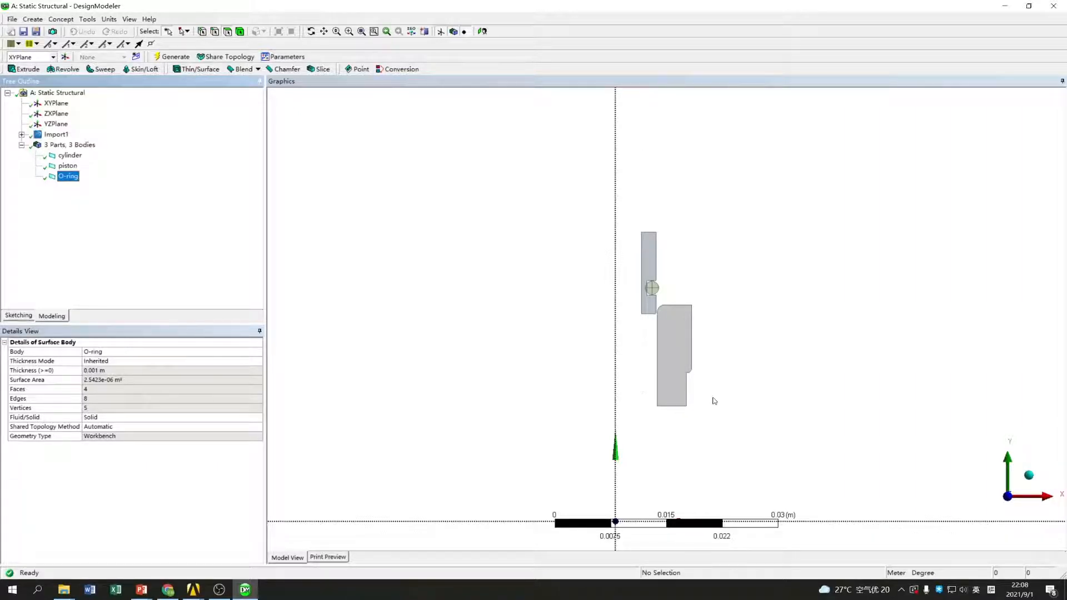
scroll(714, 400, up, 2)
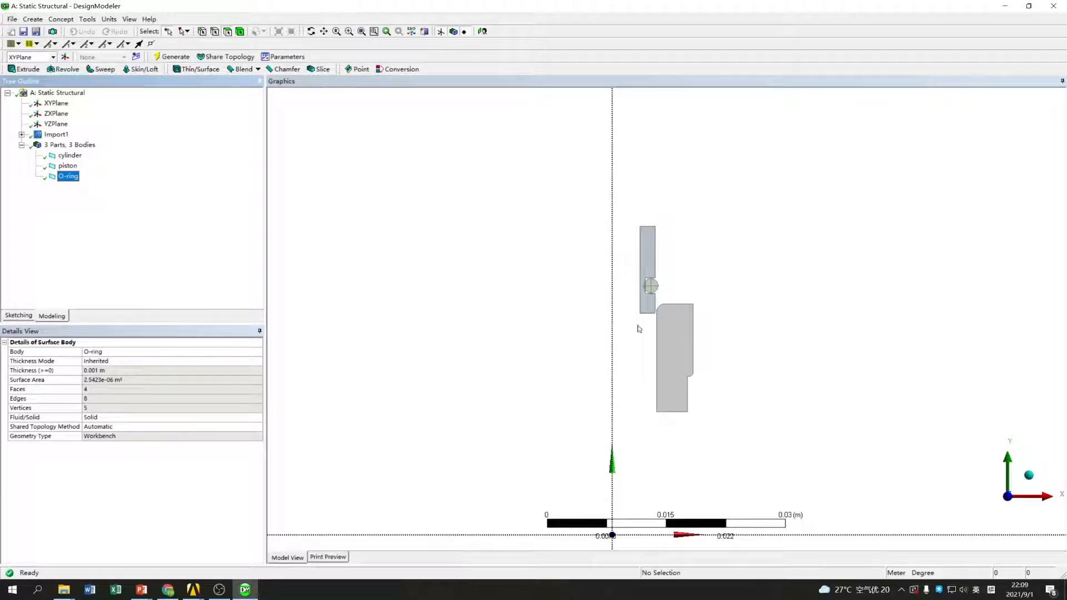
scroll(642, 333, up, 2)
scroll(653, 215, up, 3)
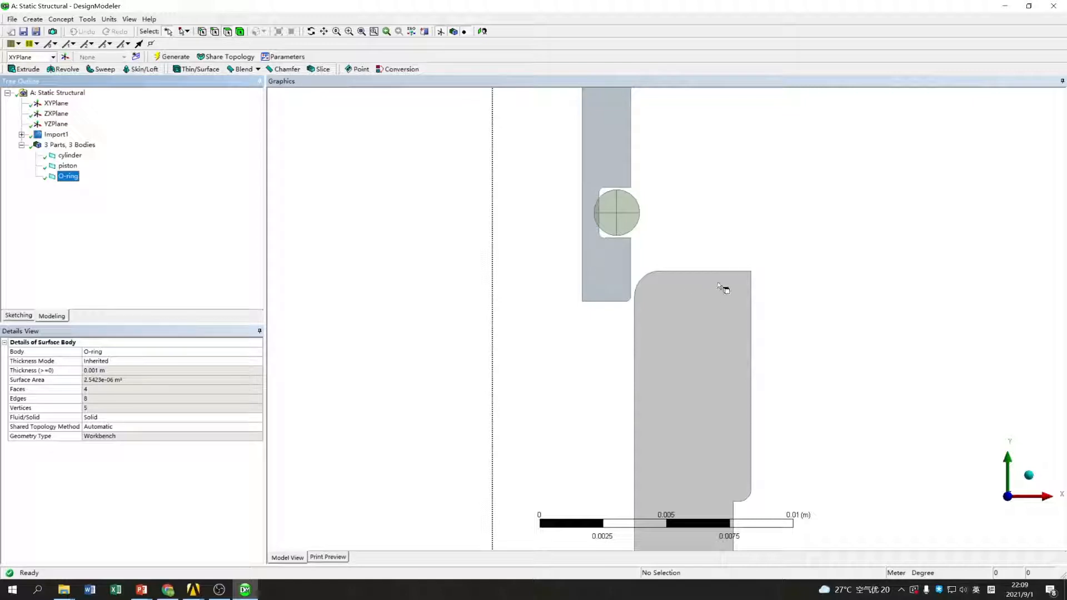
scroll(692, 322, down, 1)
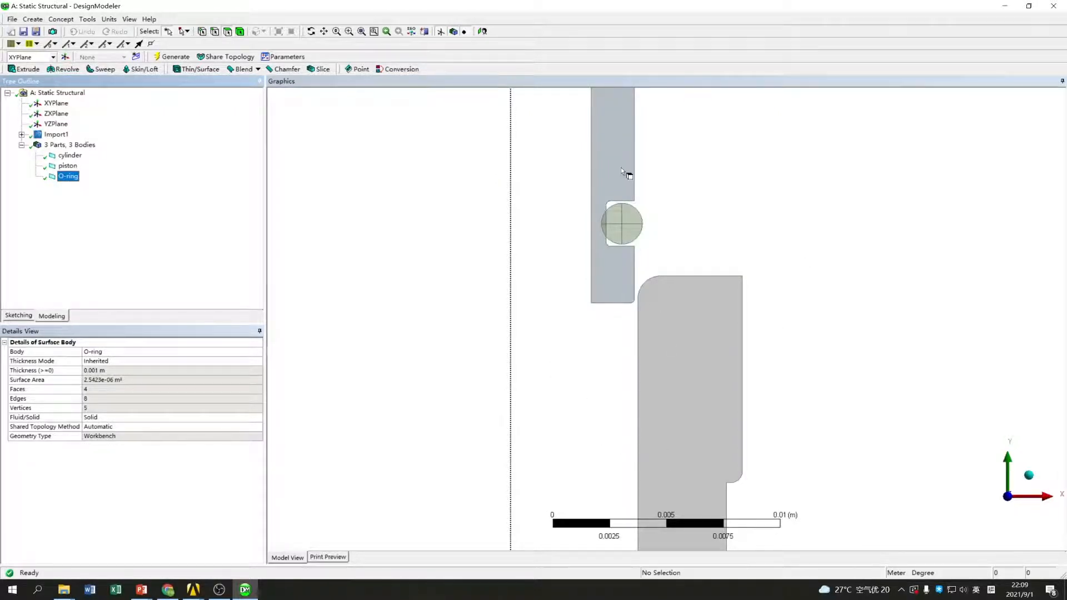
scroll(620, 168, up, 1)
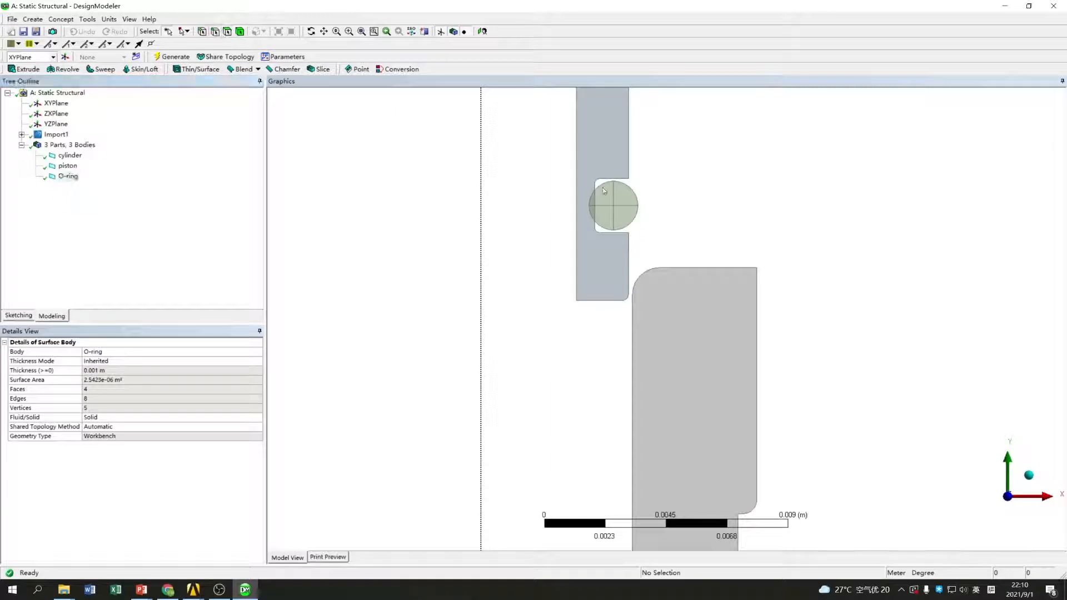
click(632, 193)
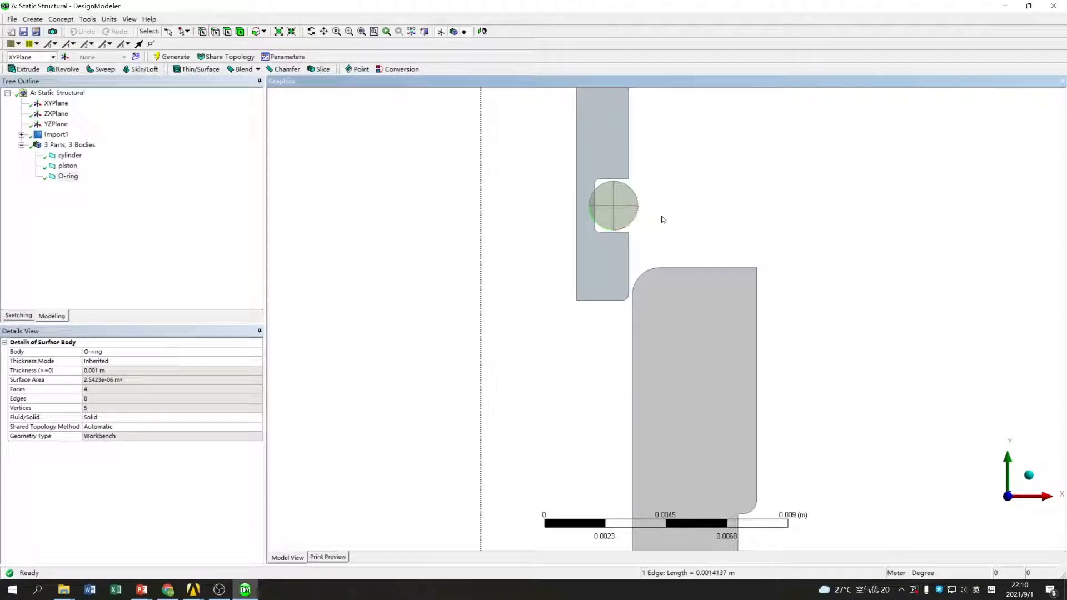
click(532, 328)
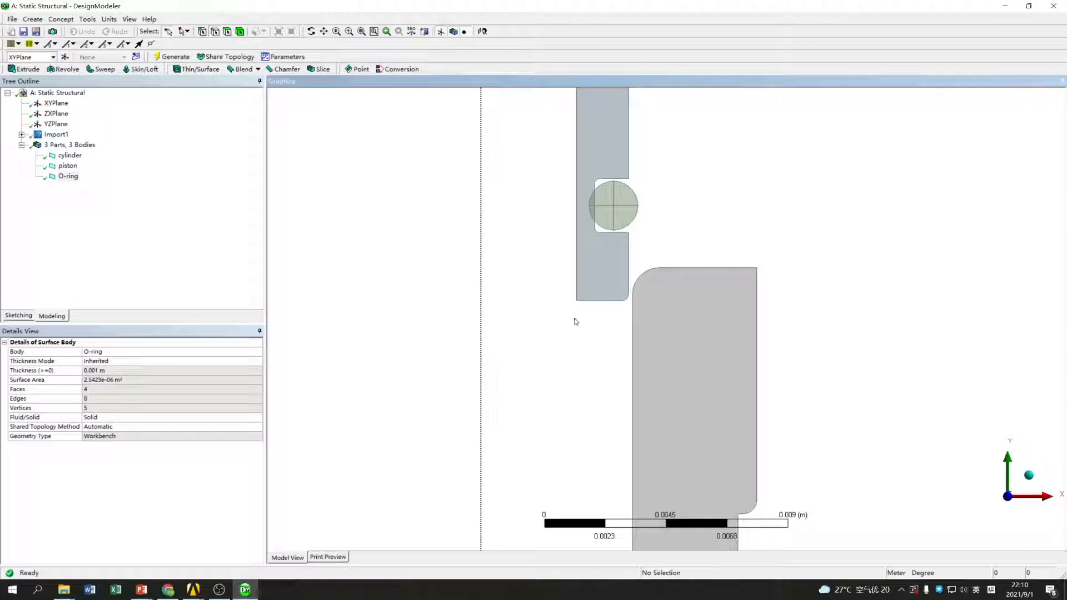
scroll(642, 264, down, 5)
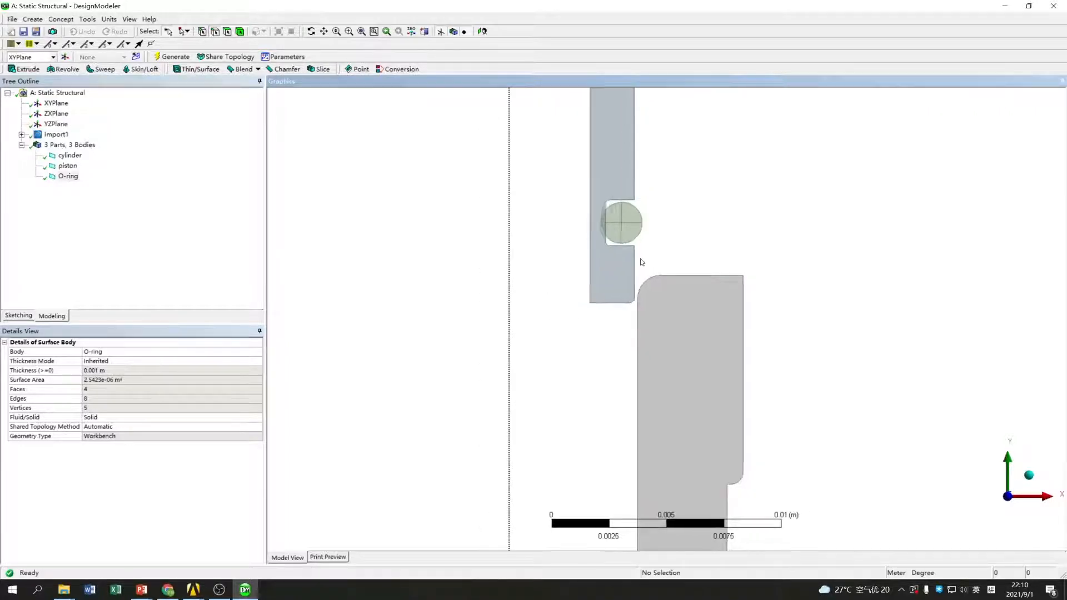
scroll(642, 264, down, 2)
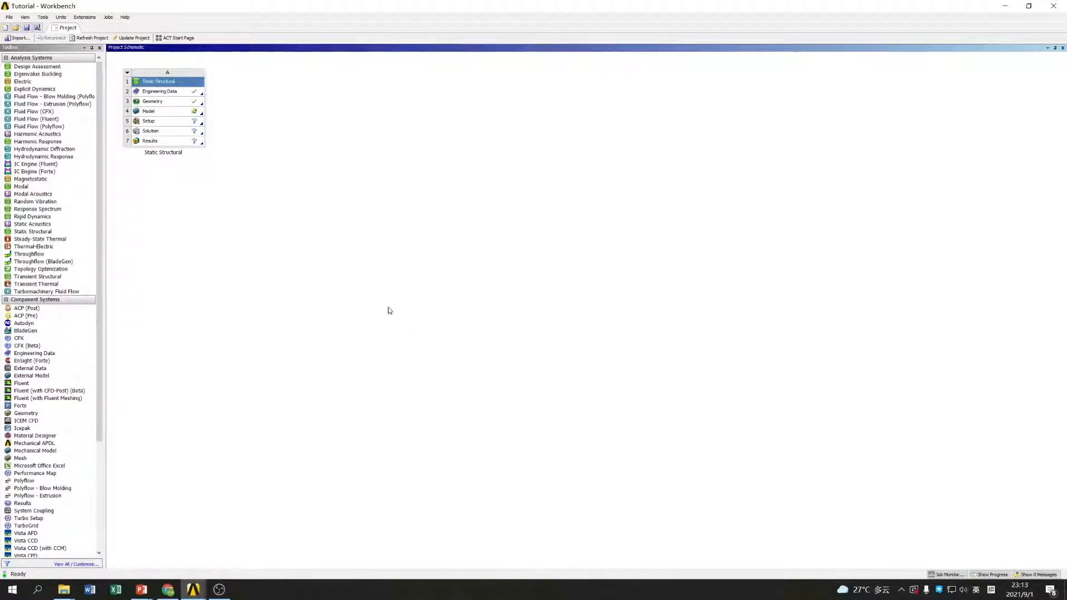
In Workbench, show the properties of the Geometry cell and set its analysis type to 2D
click(25, 17)
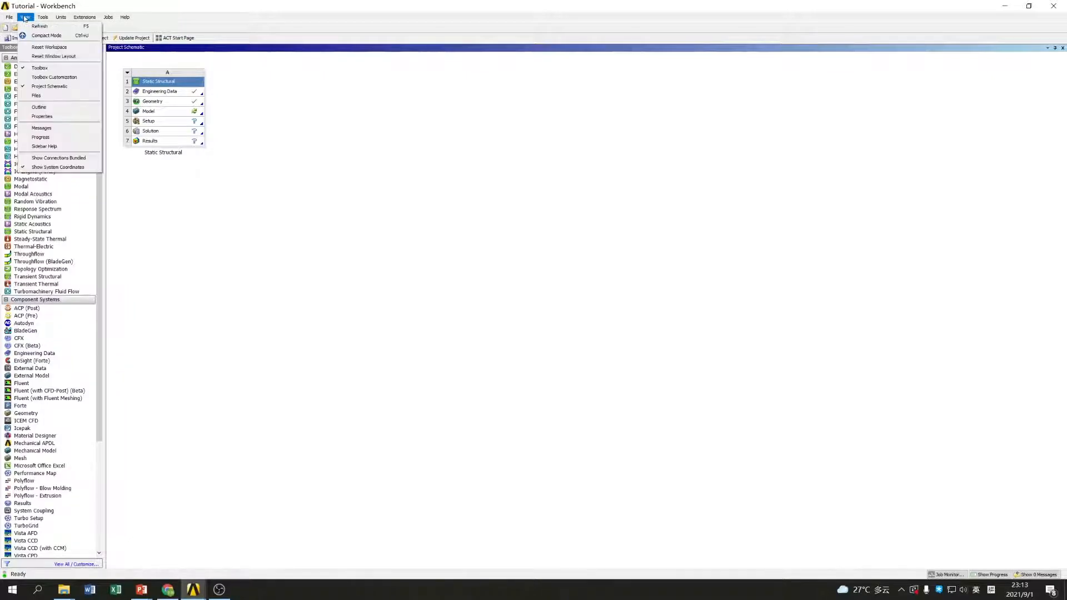
click(46, 116)
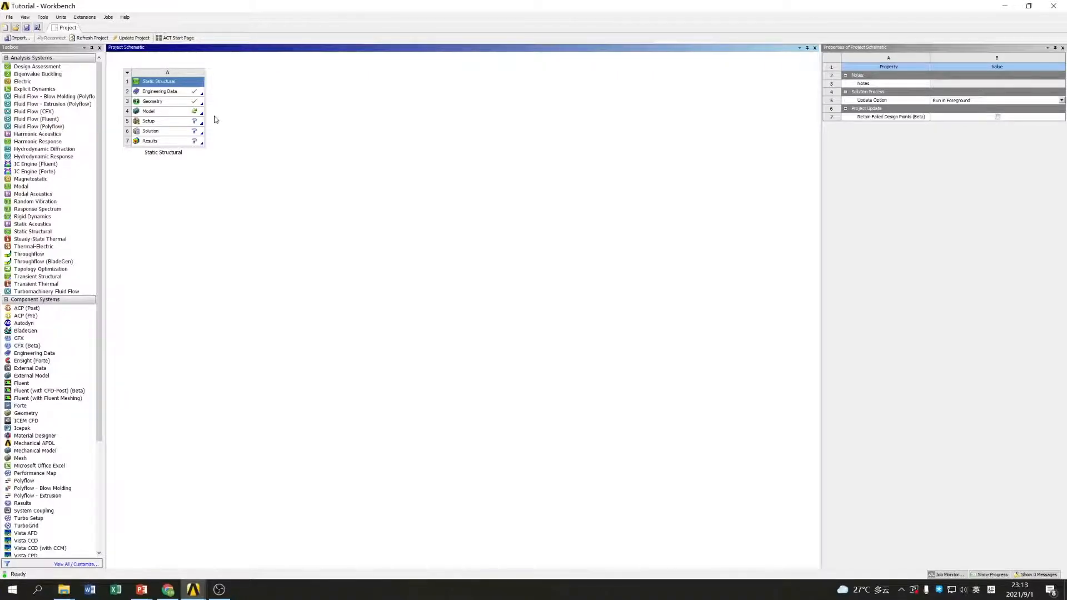
click(177, 103)
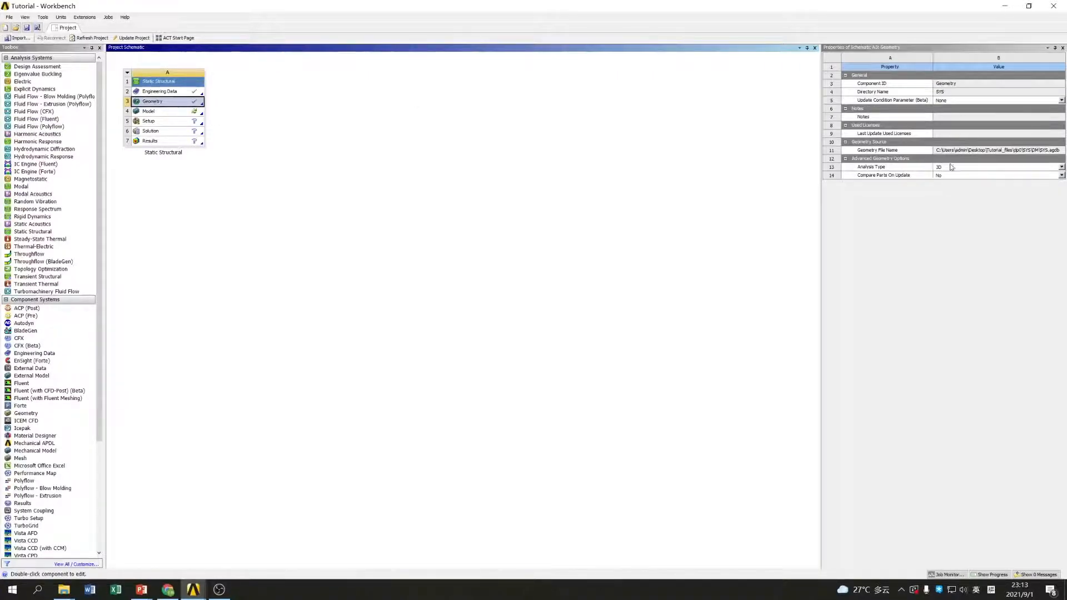
click(1062, 167)
click(832, 181)
click(799, 186)
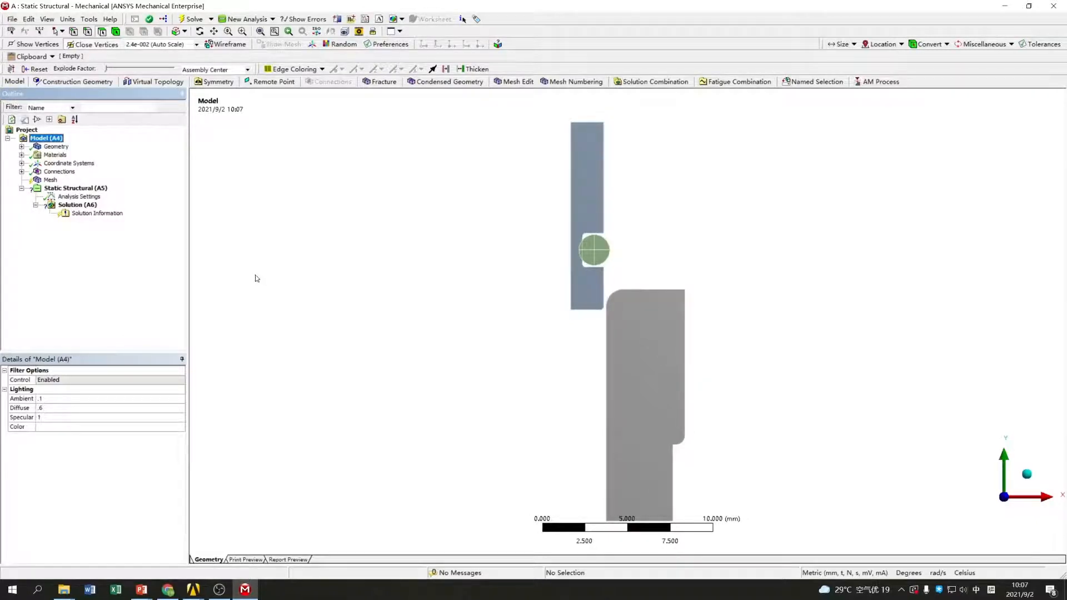
In Mechanical, check the cylinder's material and assign the rubber material to the O-ring body
click(22, 146)
click(67, 155)
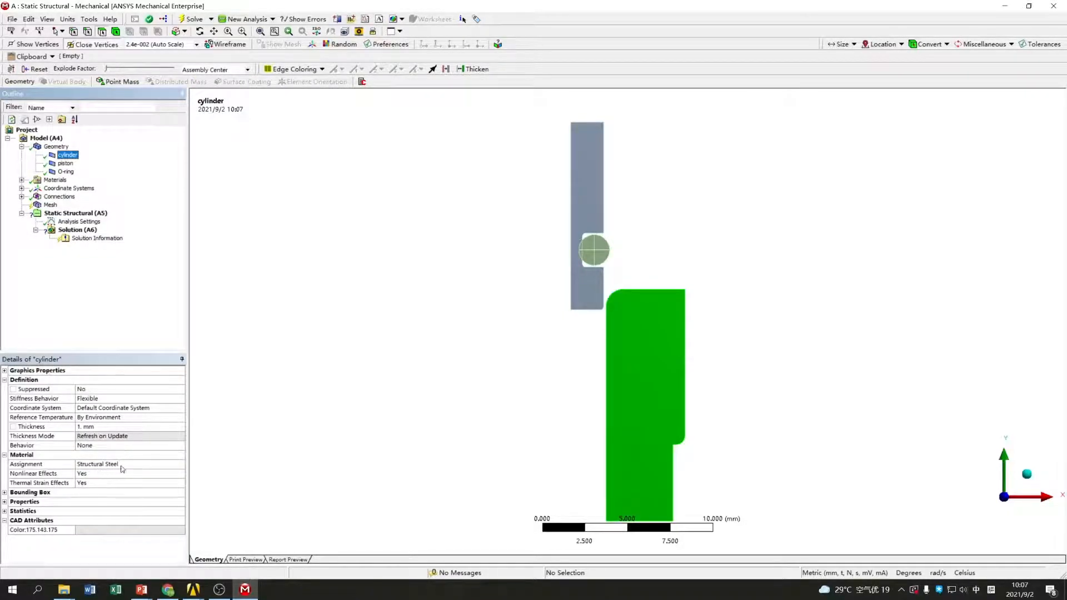
click(67, 172)
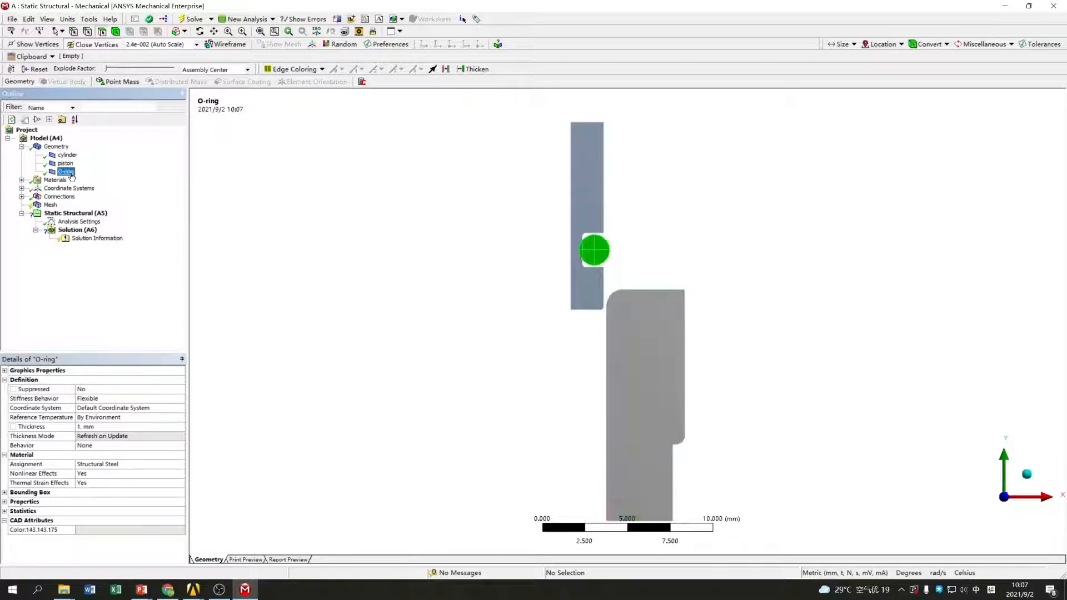
click(125, 468)
click(181, 468)
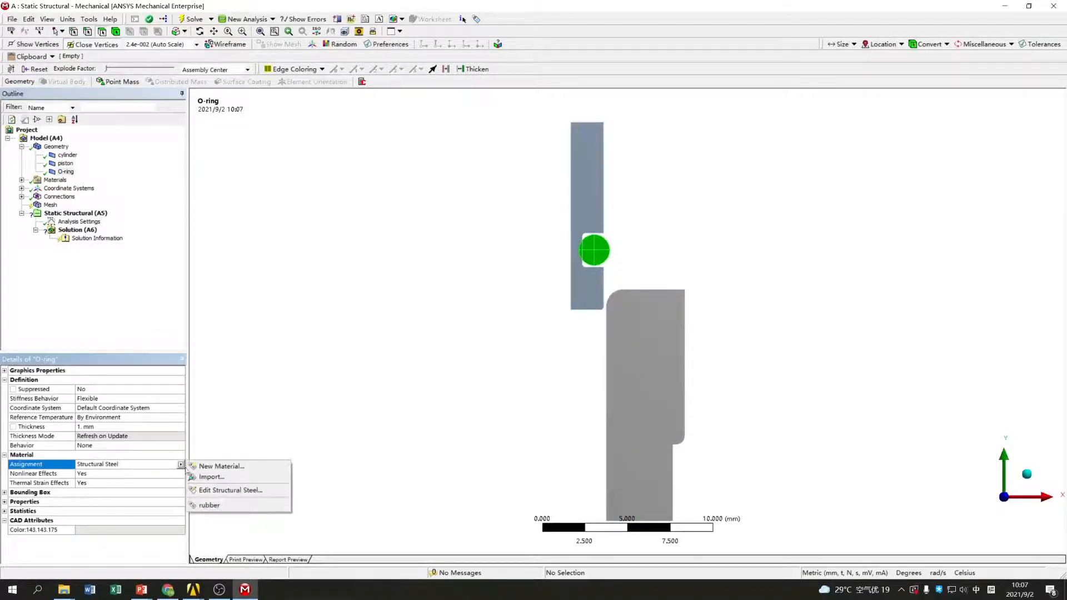
click(233, 506)
click(88, 298)
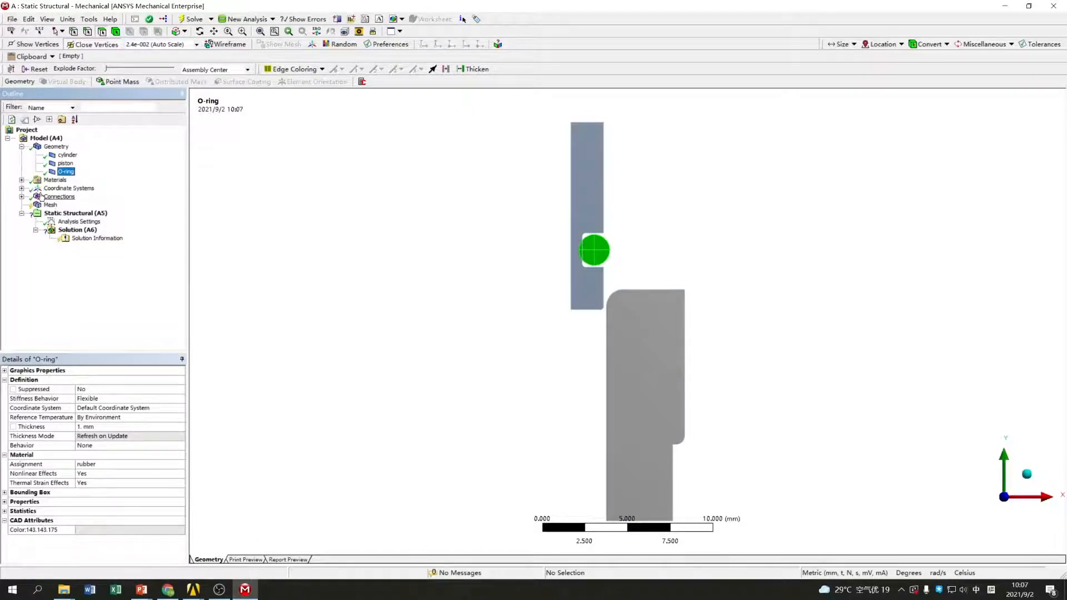
Open the existing contact region and rescope its contact side to the four outer edges of the O-ring
click(23, 147)
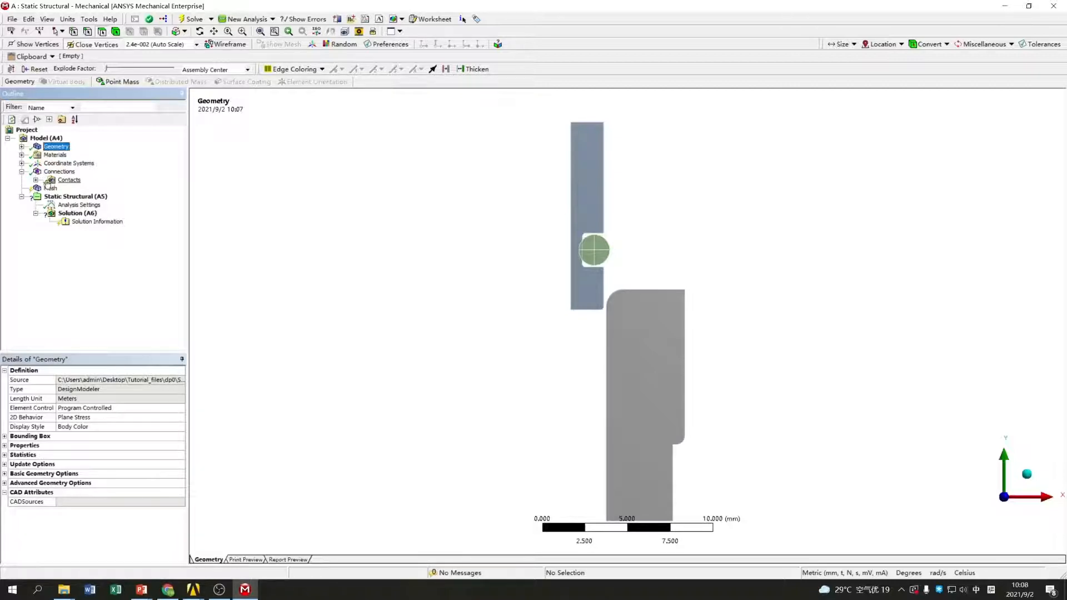
click(36, 180)
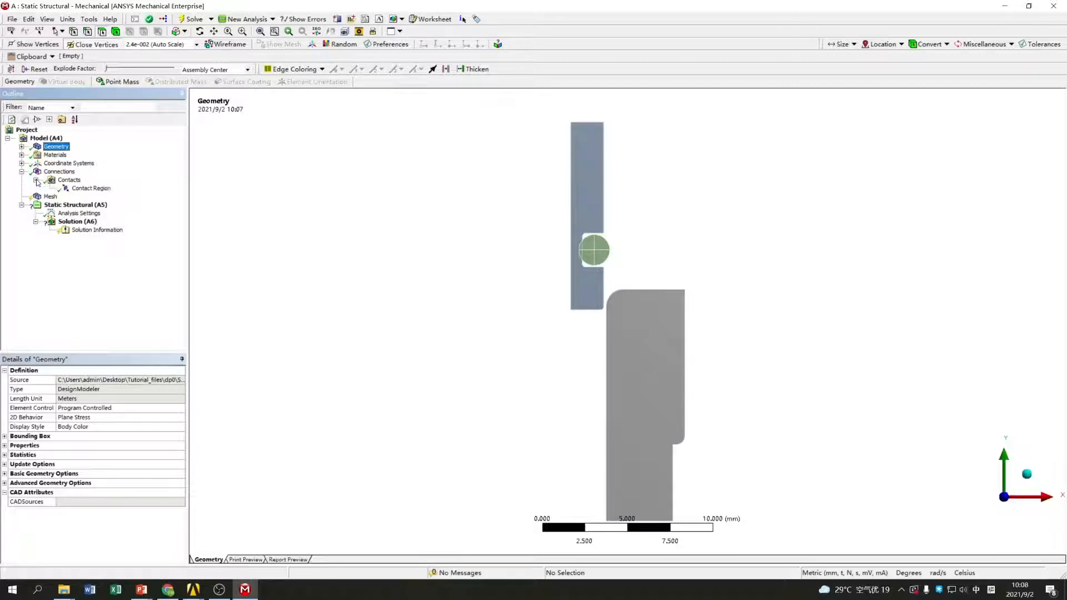
click(67, 189)
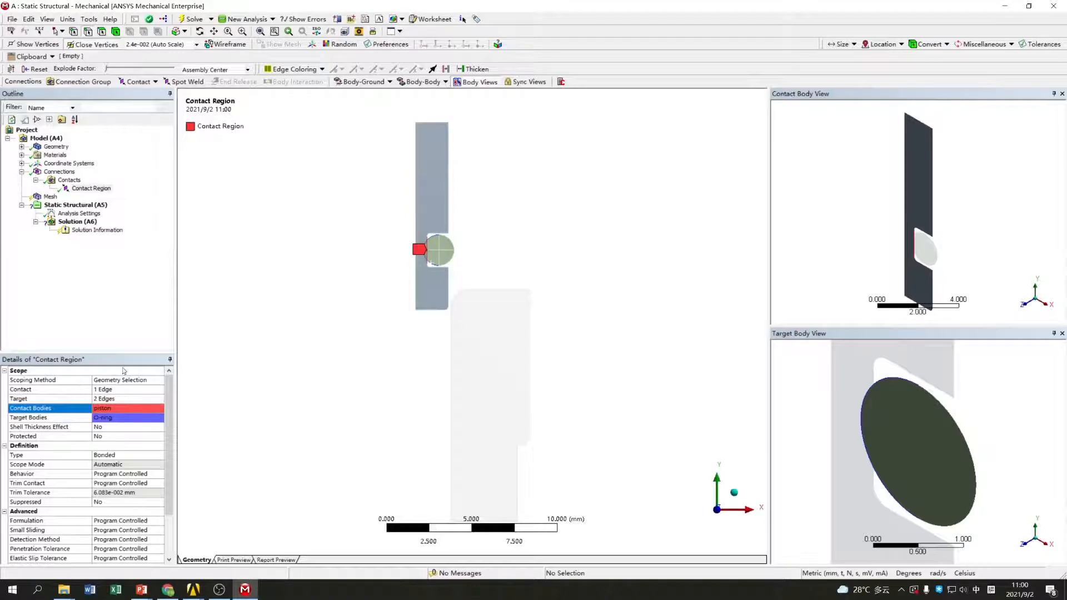
click(128, 390)
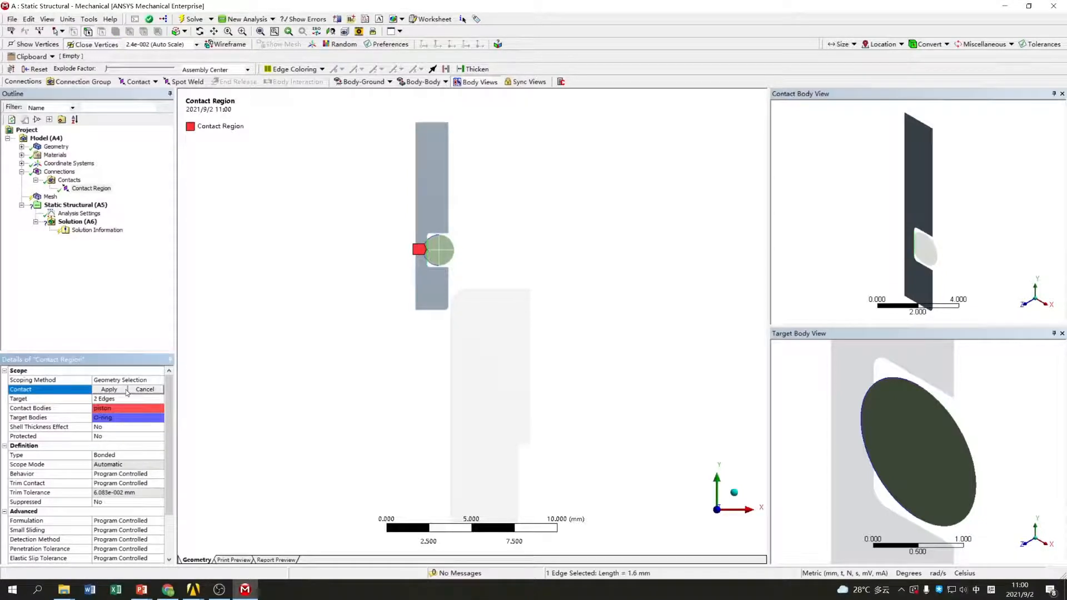
click(439, 265)
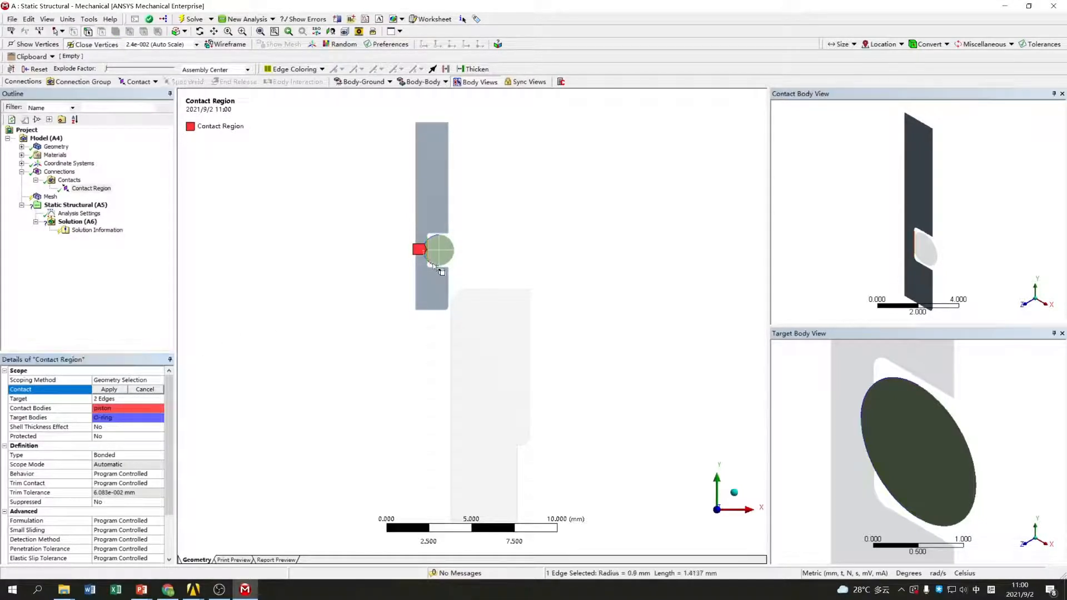
ctrl+click(452, 257)
ctrl+click(449, 239)
ctrl+click(429, 240)
click(117, 390)
Try to rescope the target side of the contact by adding the piston groove edges to the current selection
click(129, 399)
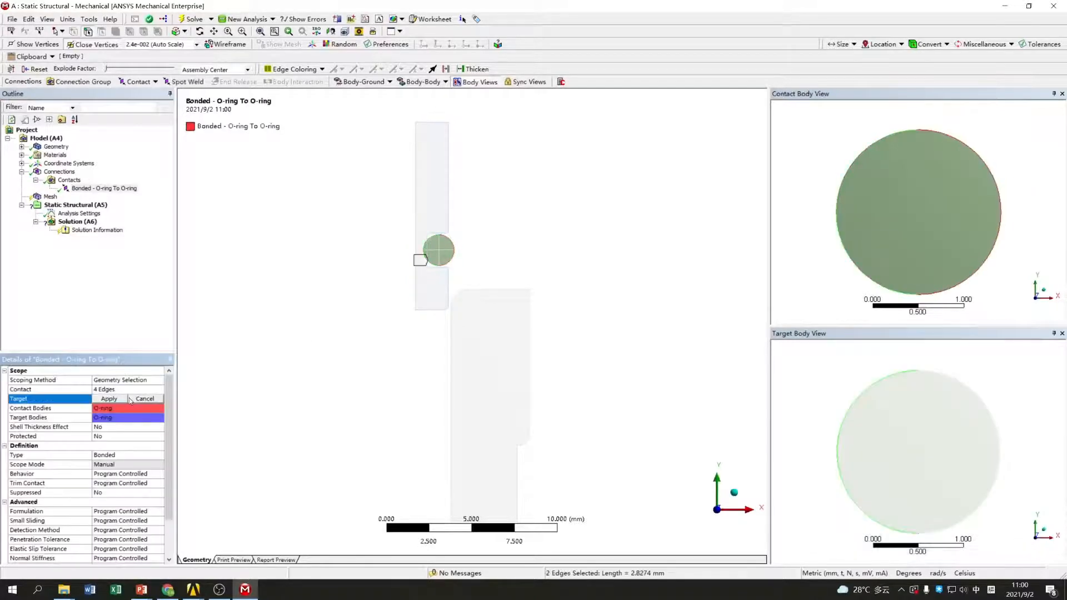
scroll(433, 208, up, 2)
scroll(432, 208, up, 1)
ctrl+middle_drag(432, 208, 448, 300)
ctrl+click(434, 279)
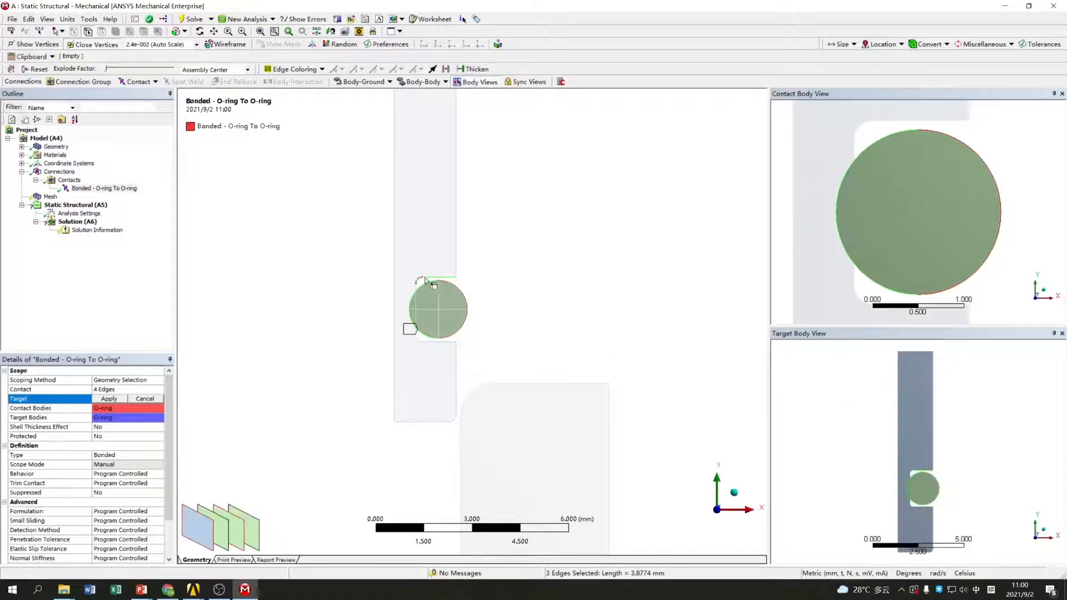
ctrl+drag(422, 336, 435, 342)
click(109, 399)
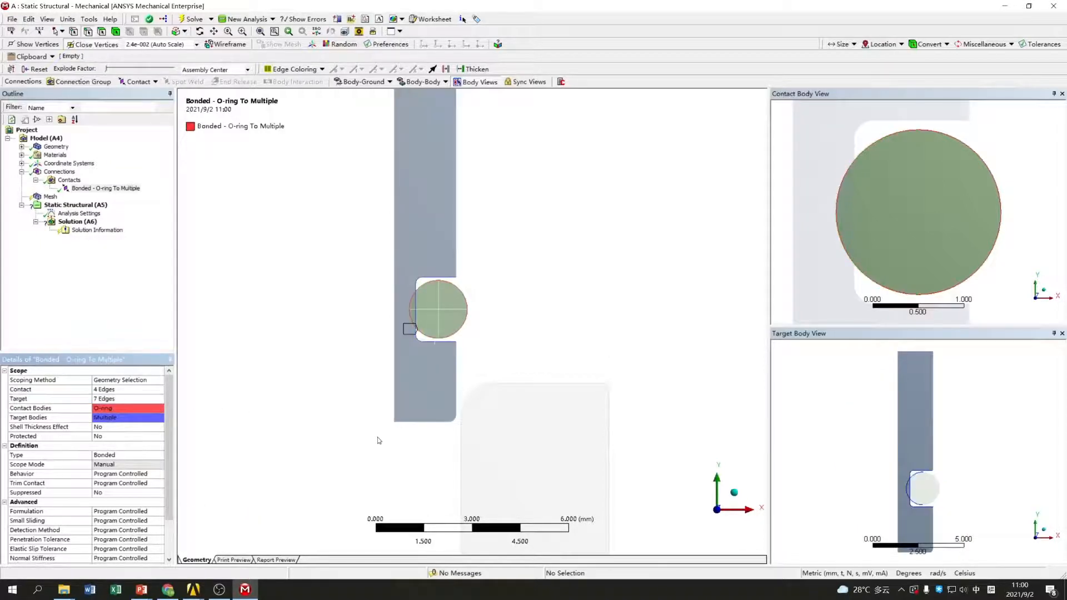
Rescope the contact's target side to only the five edges of the piston groove, including its two rounded corners
click(420, 339)
ctrl+click(416, 291)
ctrl+click(419, 280)
ctrl+click(433, 277)
ctrl+click(435, 341)
click(111, 398)
Set the O-ring to piston contact type to Frictional with a friction coefficient of 0.1
scroll(122, 428, down, 1)
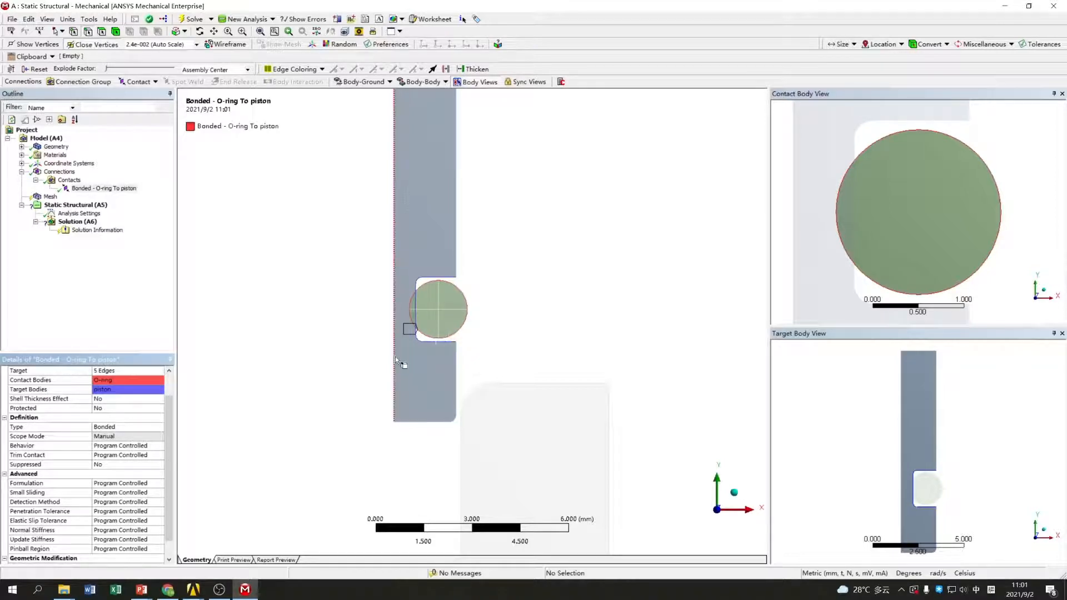
click(137, 427)
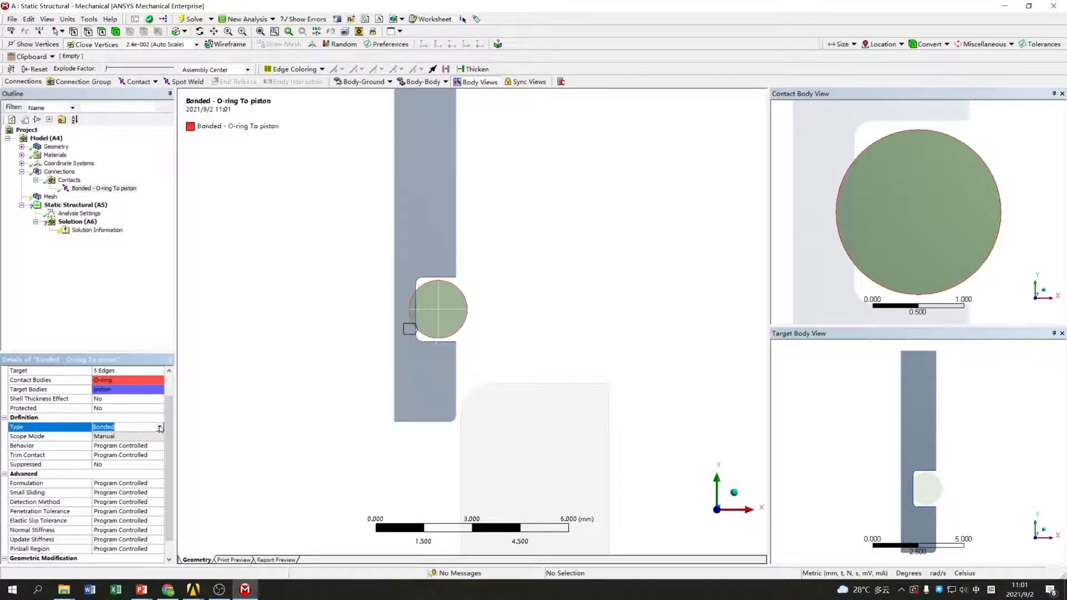
click(137, 428)
click(137, 469)
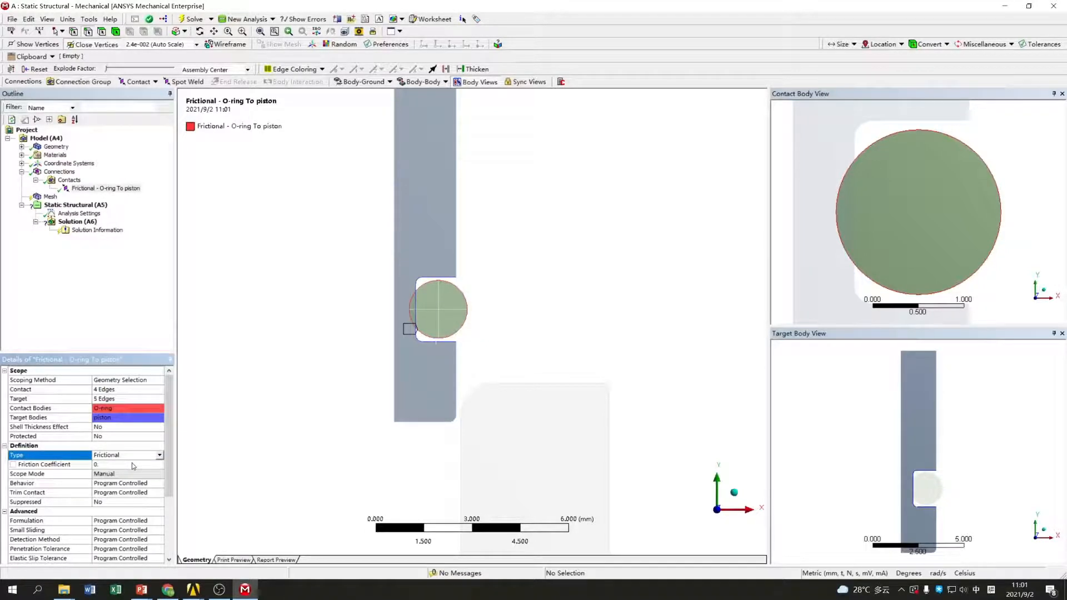
click(133, 464)
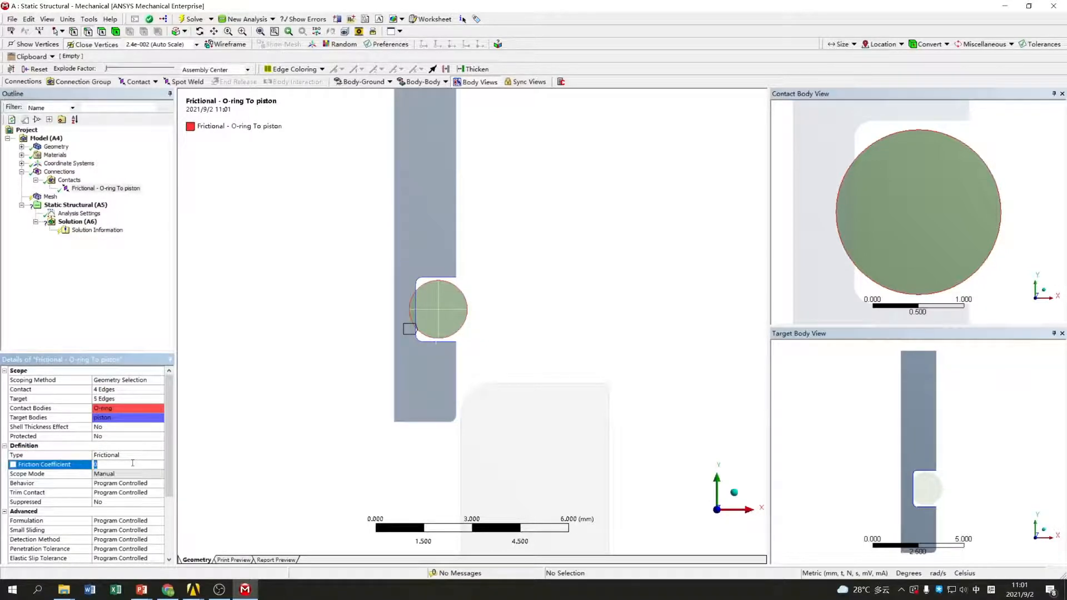
text(0.1)
Set the contact behavior to Asymmetric and switch Trim Contact off
scroll(127, 466, down, 2)
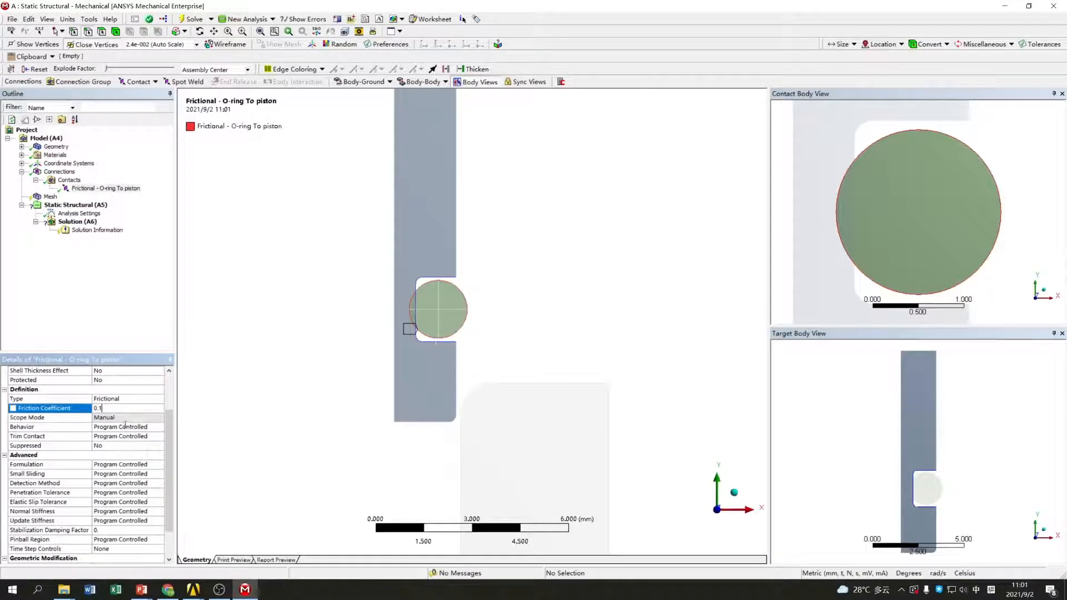
click(123, 427)
click(160, 428)
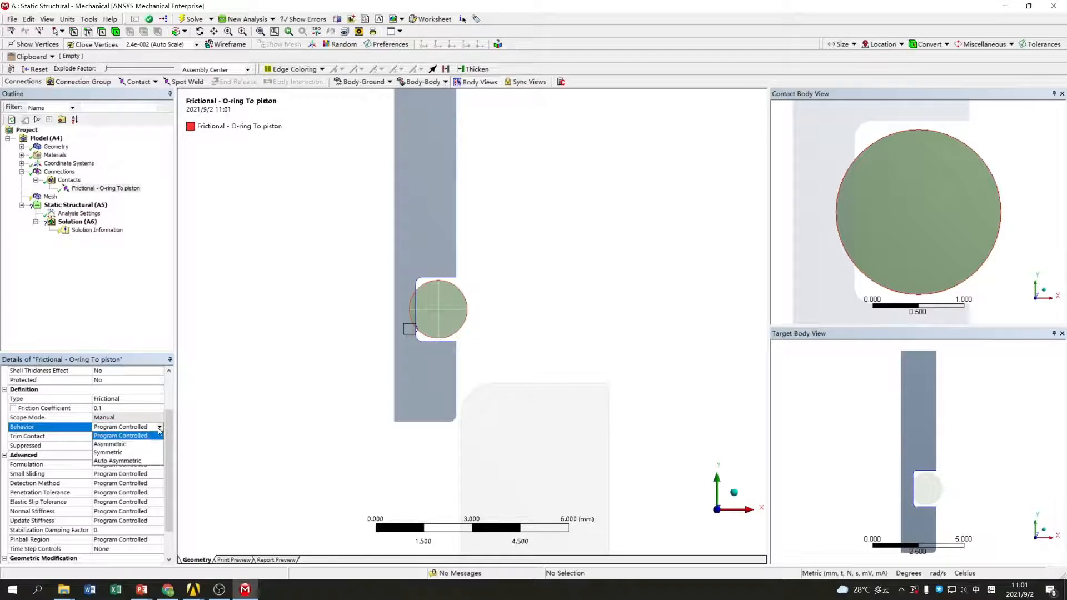
click(135, 445)
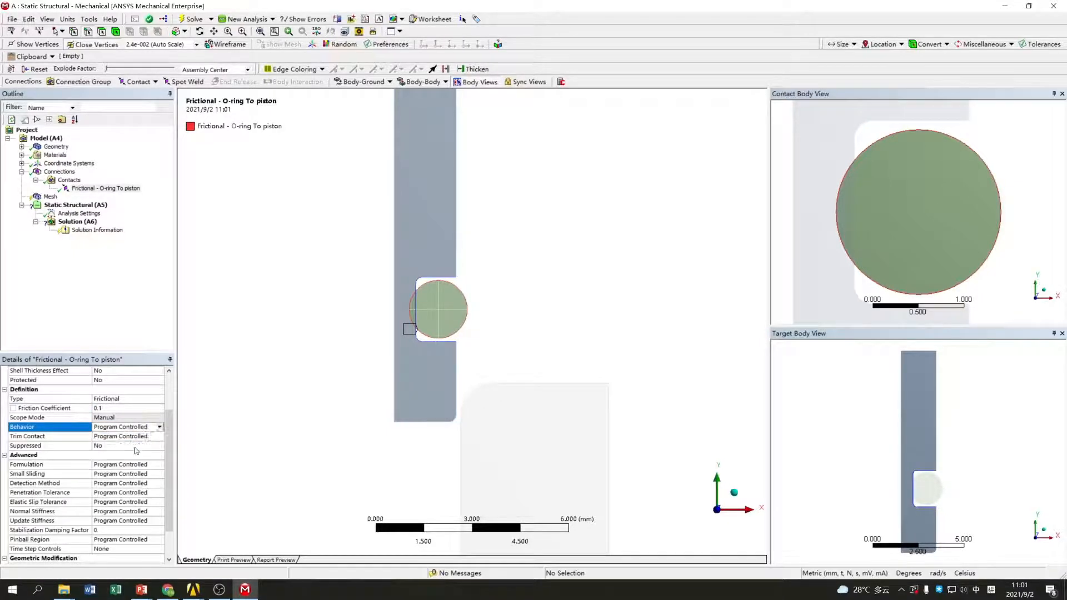
click(136, 465)
click(138, 465)
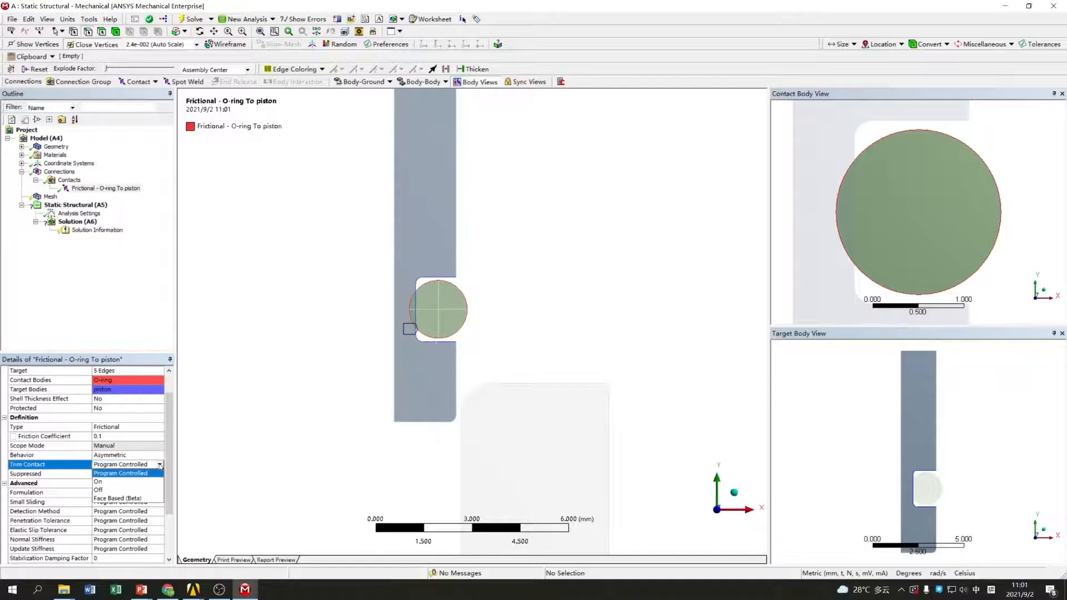
click(140, 489)
Set the contact formulation to Augmented Lagrange and the detection method to On Gauss Point
scroll(140, 477, down, 2)
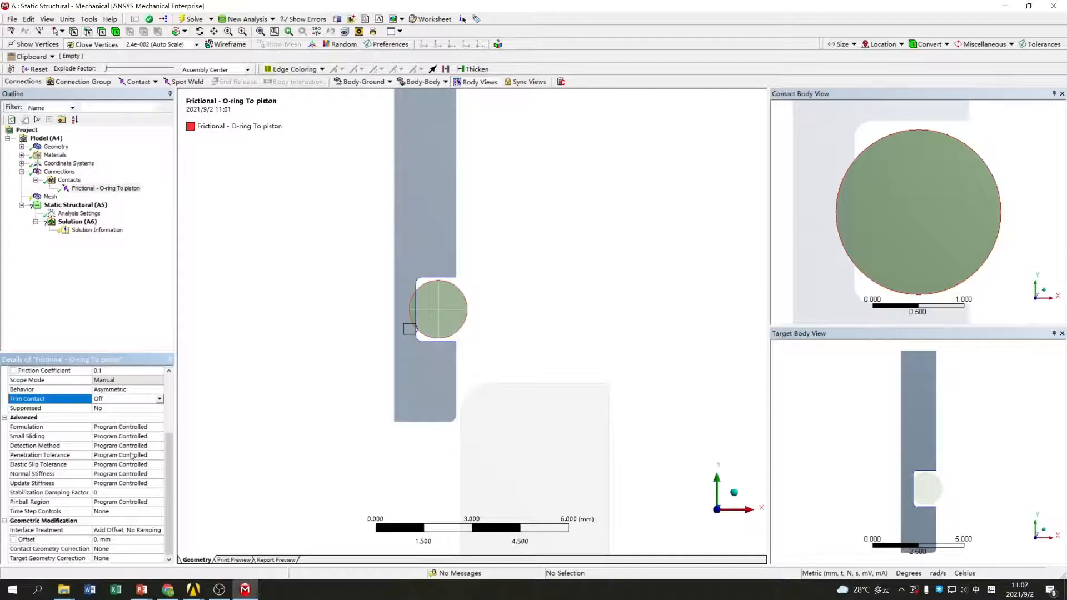
click(135, 427)
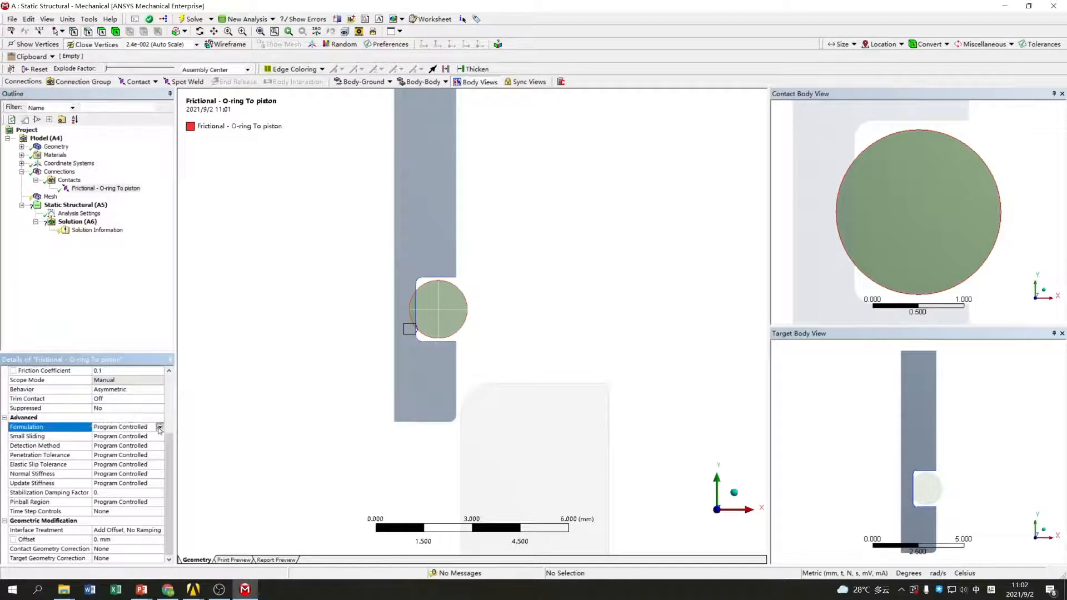
click(160, 427)
click(135, 445)
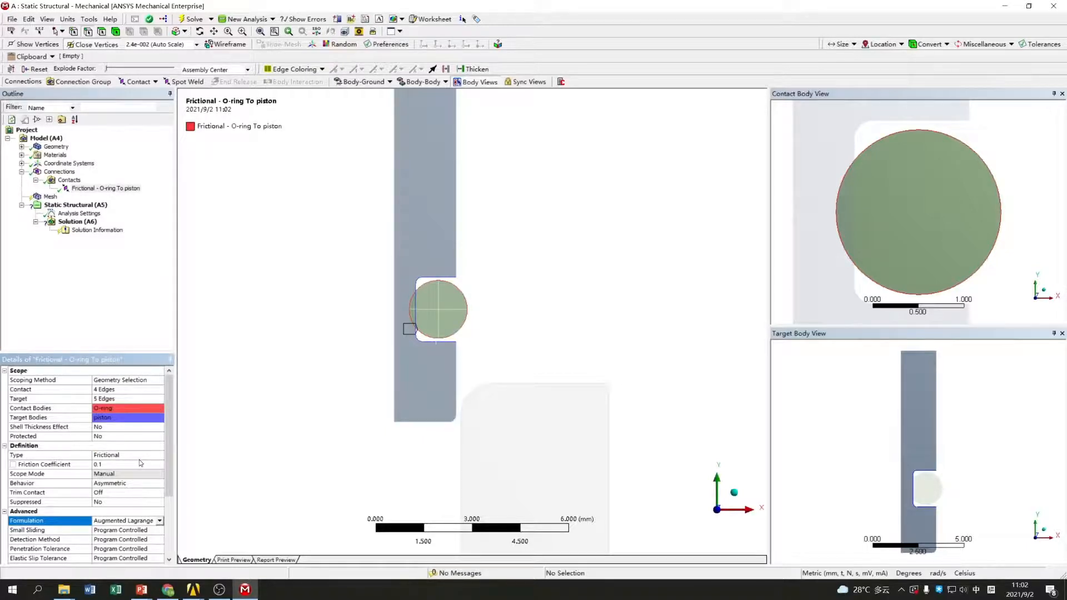
scroll(138, 459, down, 1)
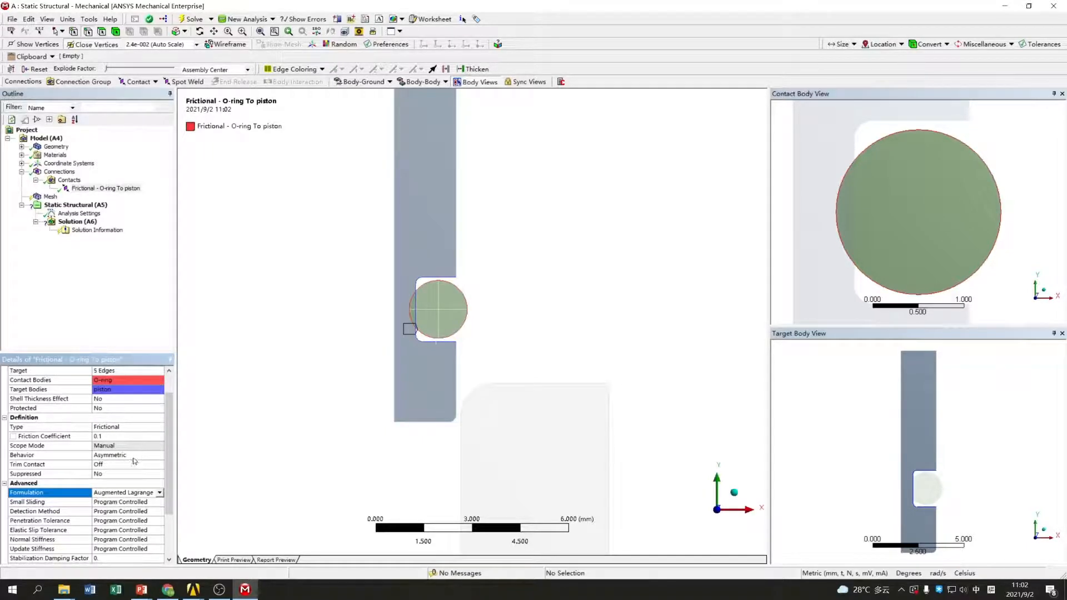
scroll(133, 489, down, 1)
click(121, 486)
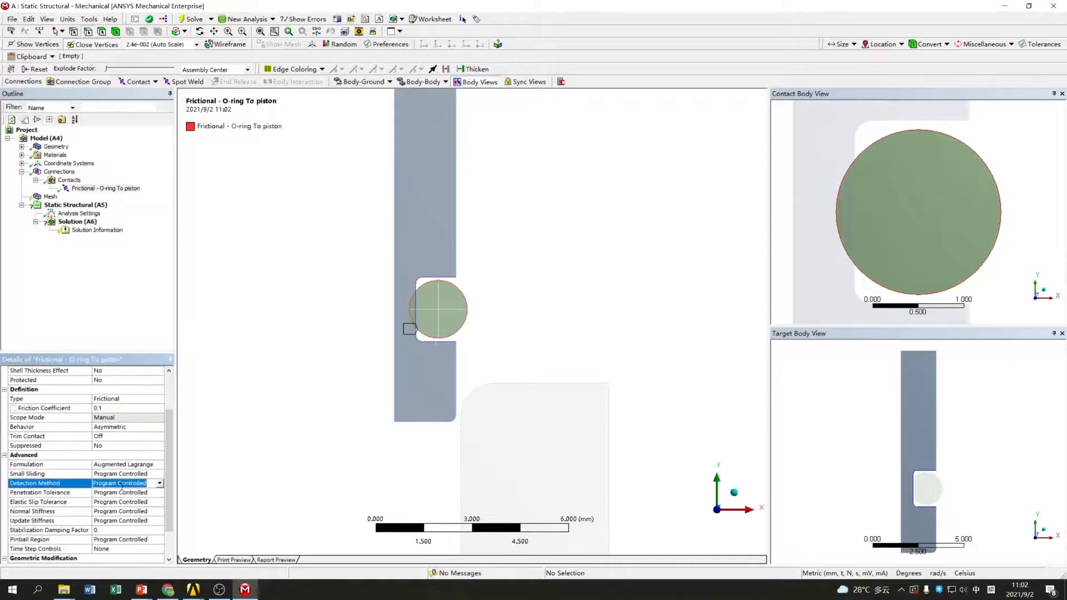
click(159, 484)
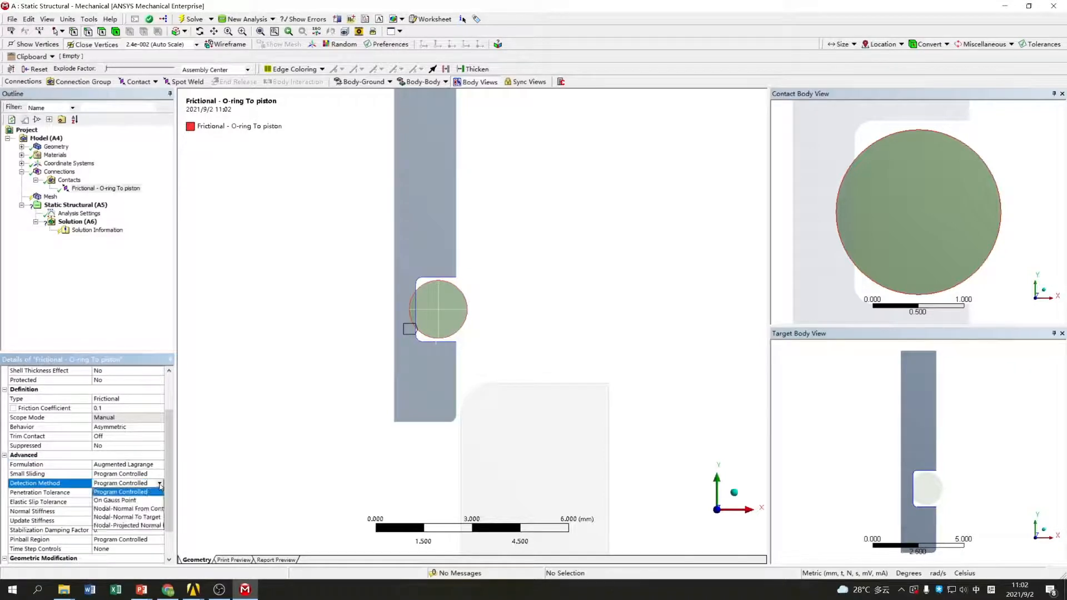
click(131, 494)
Set the O-ring to piston contact's pinball region to Radius with a pinball radius of 0.3 mm
scroll(132, 493, down, 1)
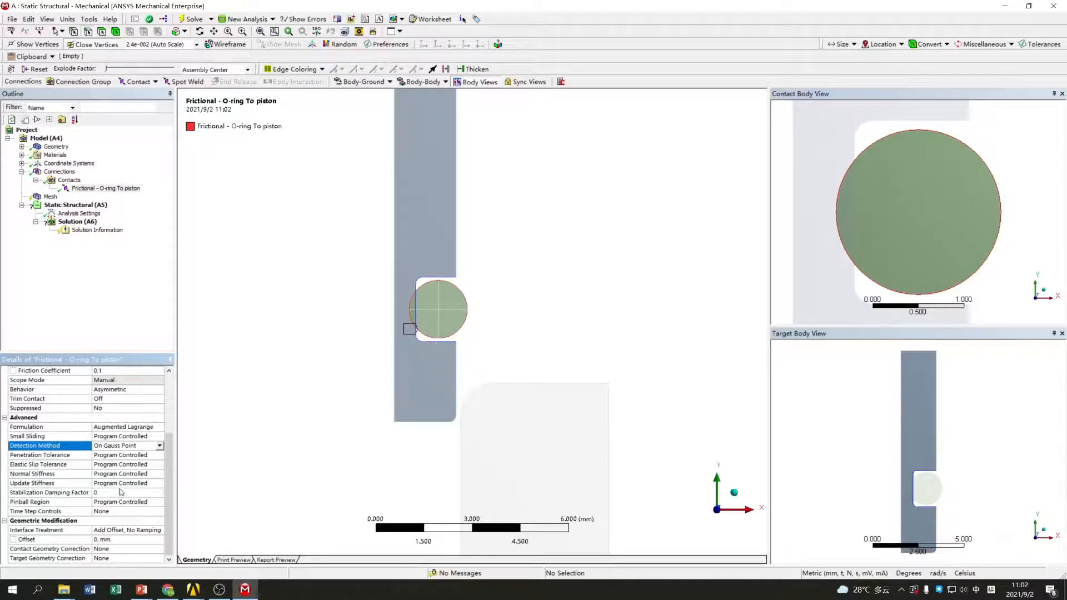
click(154, 500)
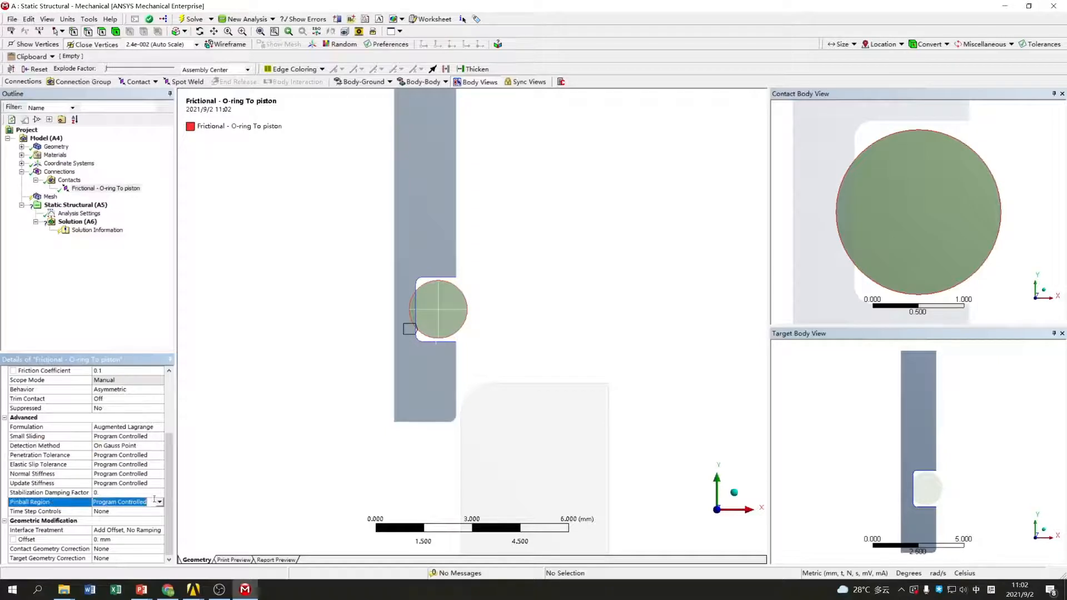
click(159, 502)
click(136, 524)
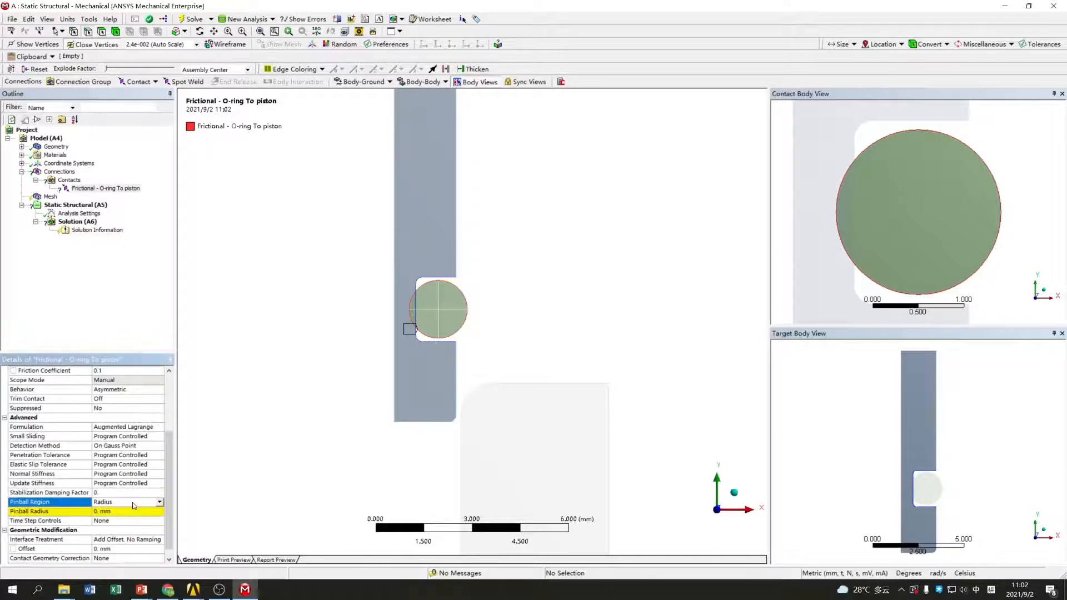
scroll(133, 506, down, 1)
click(122, 501)
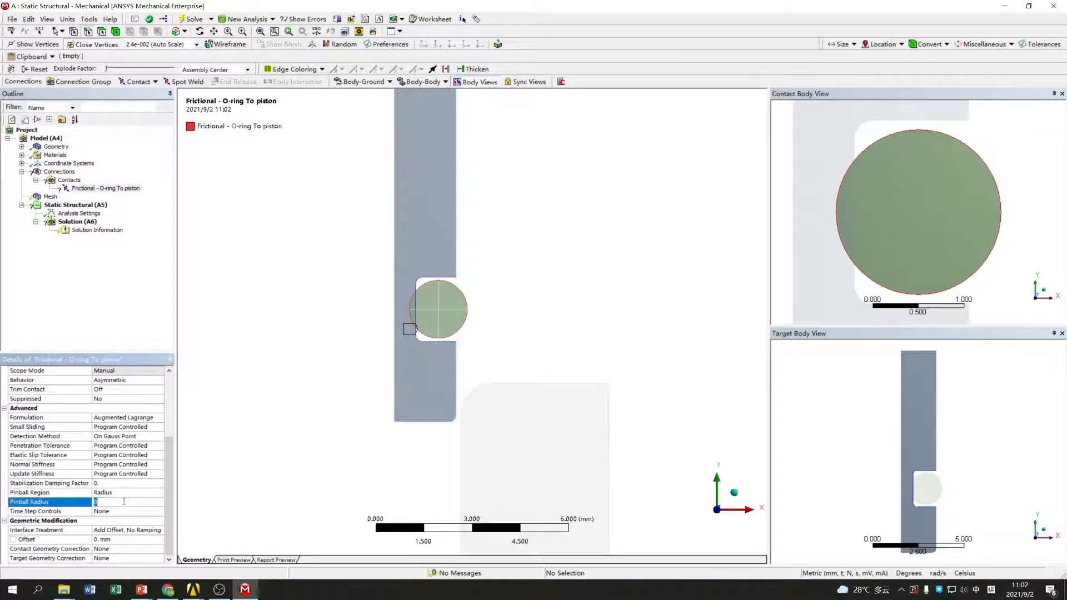
text(3)
click(128, 522)
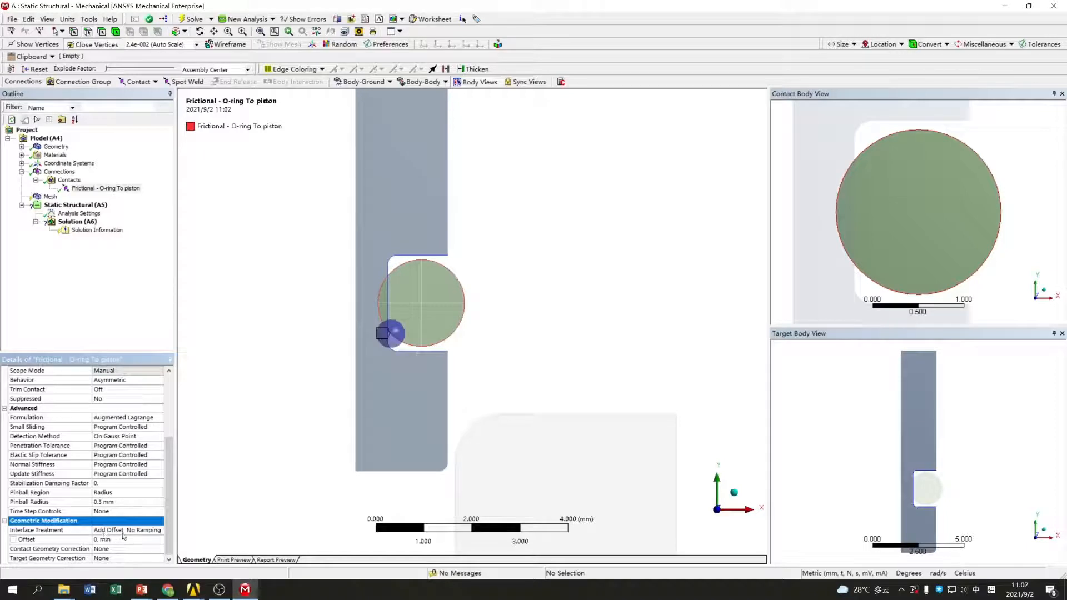
Set the O-ring to piston contact's interface treatment to Add Offset, Ramped Effects
click(159, 531)
click(160, 531)
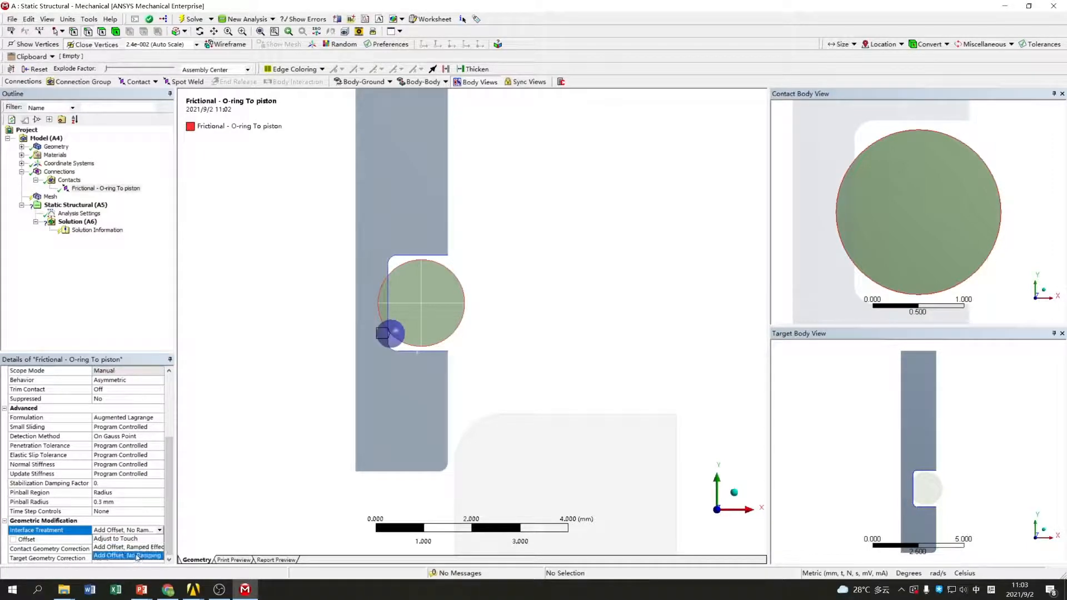
click(136, 552)
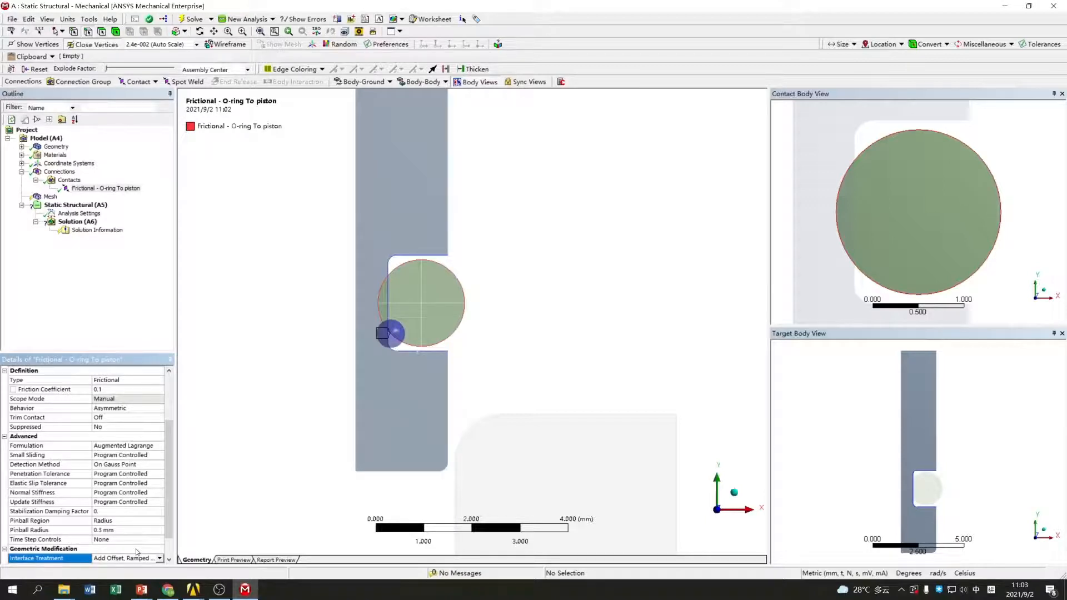
scroll(137, 552, down, 1)
click(94, 327)
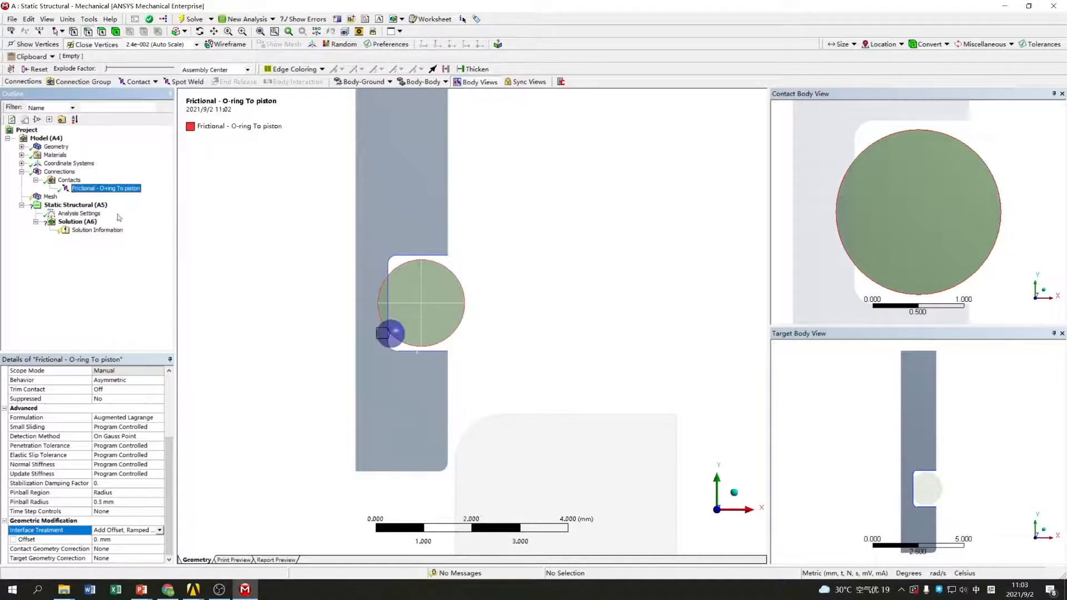
Insert a second manual contact region in the Contacts group
click(78, 181)
right_click(77, 182)
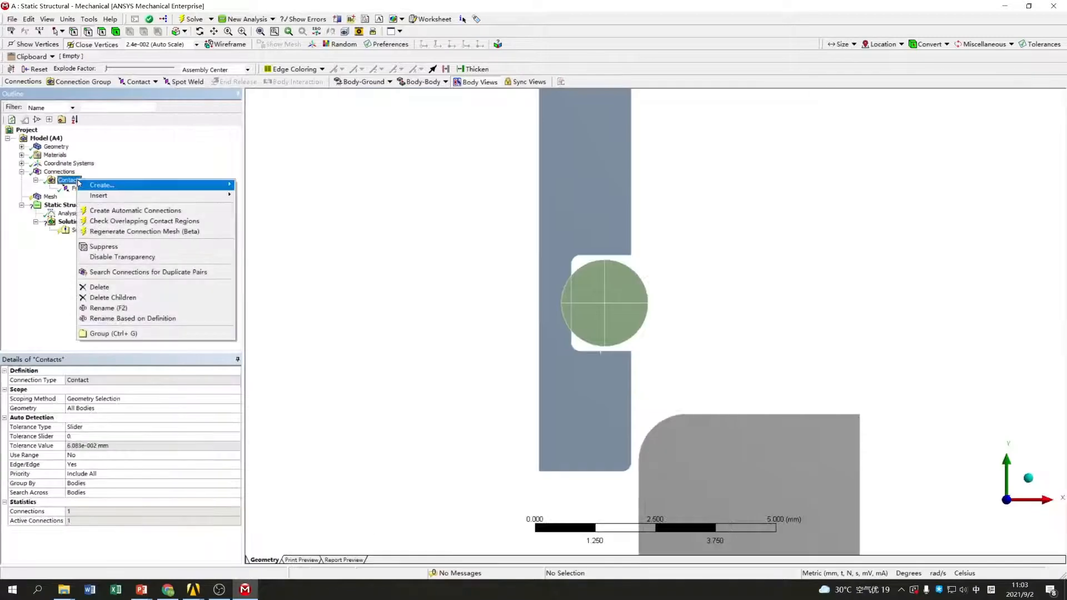
mouse_move(86, 186)
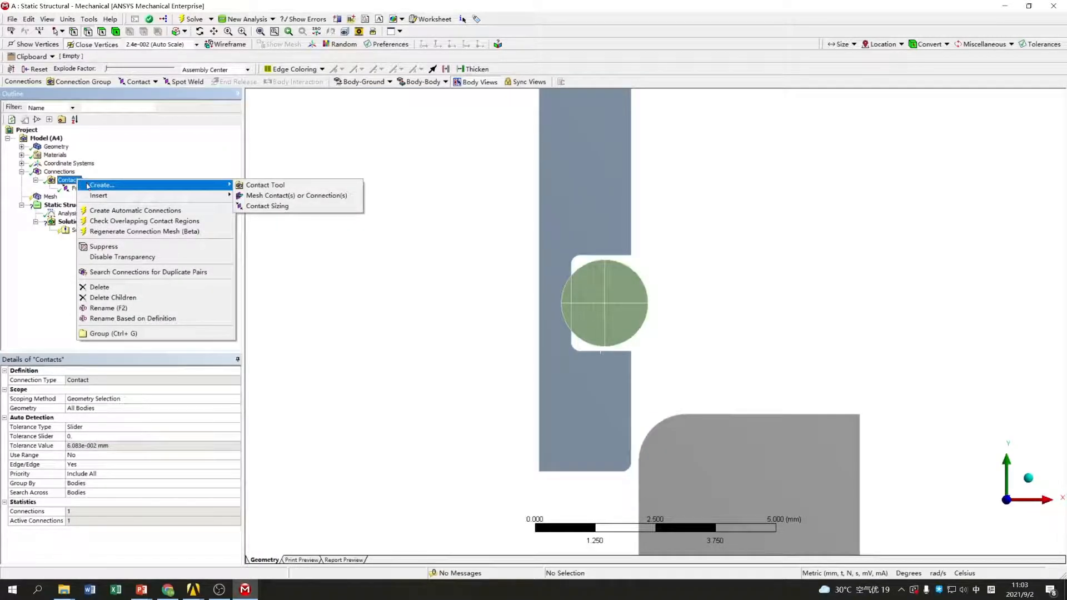
mouse_move(128, 196)
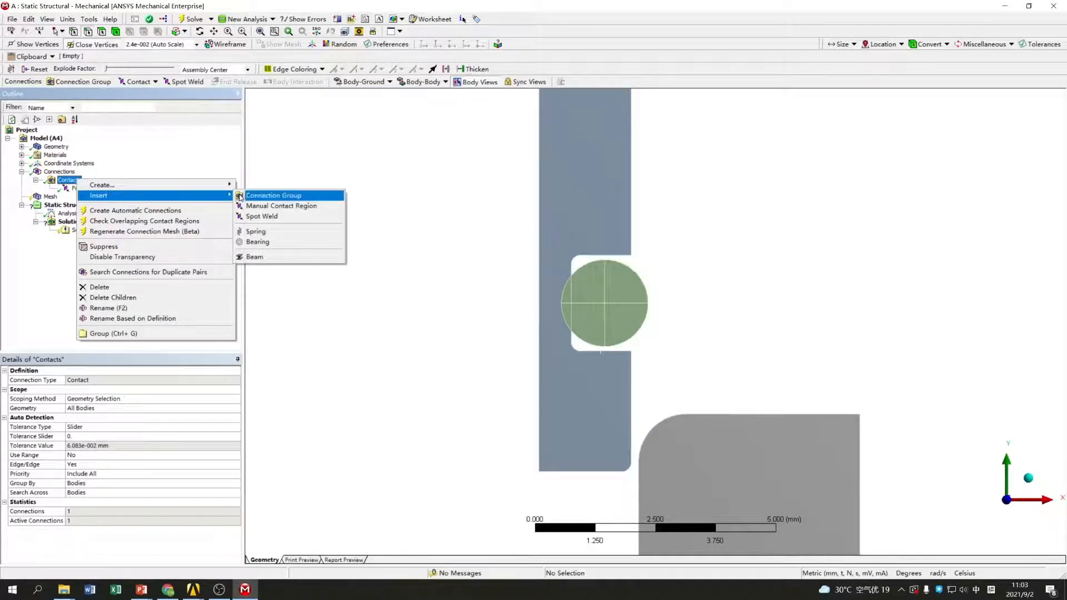
click(275, 206)
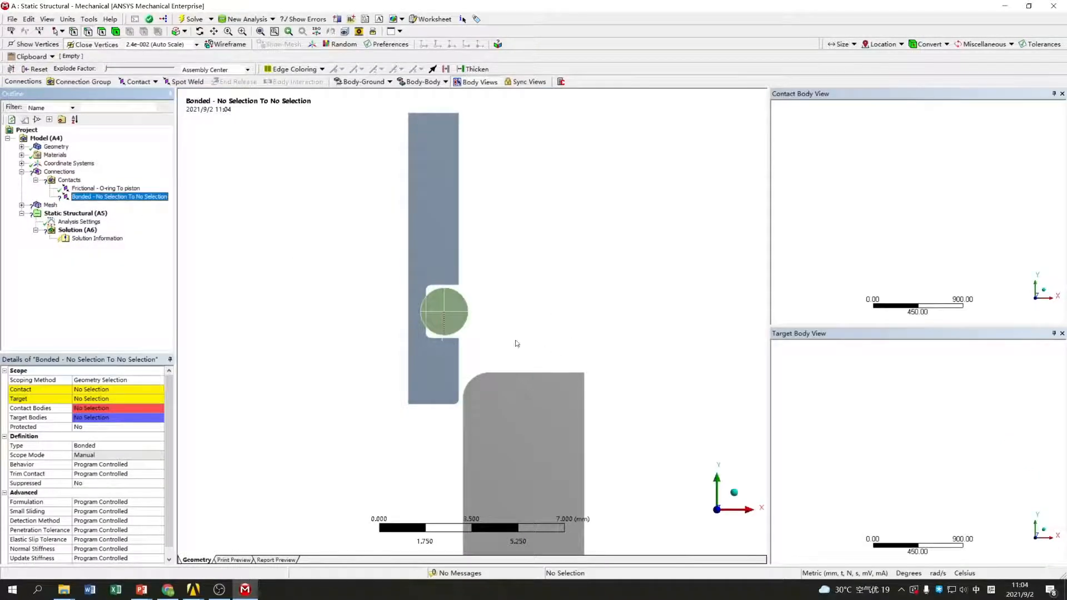
Scope the contact side of the new region to the four outer edges of the O-ring
click(114, 390)
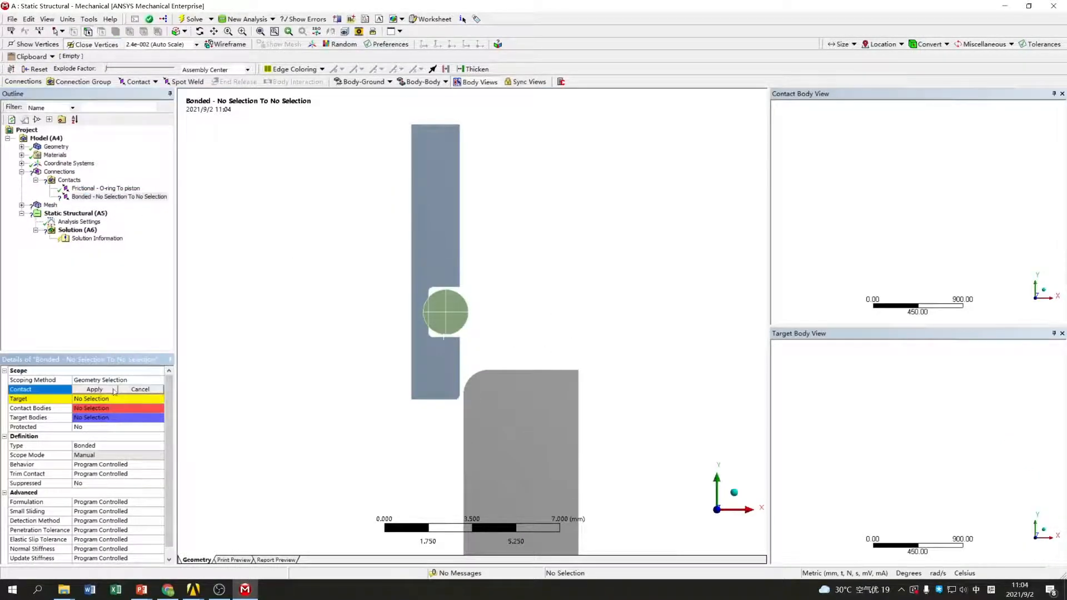
click(448, 334)
ctrl+click(466, 306)
ctrl+click(427, 323)
ctrl+click(429, 295)
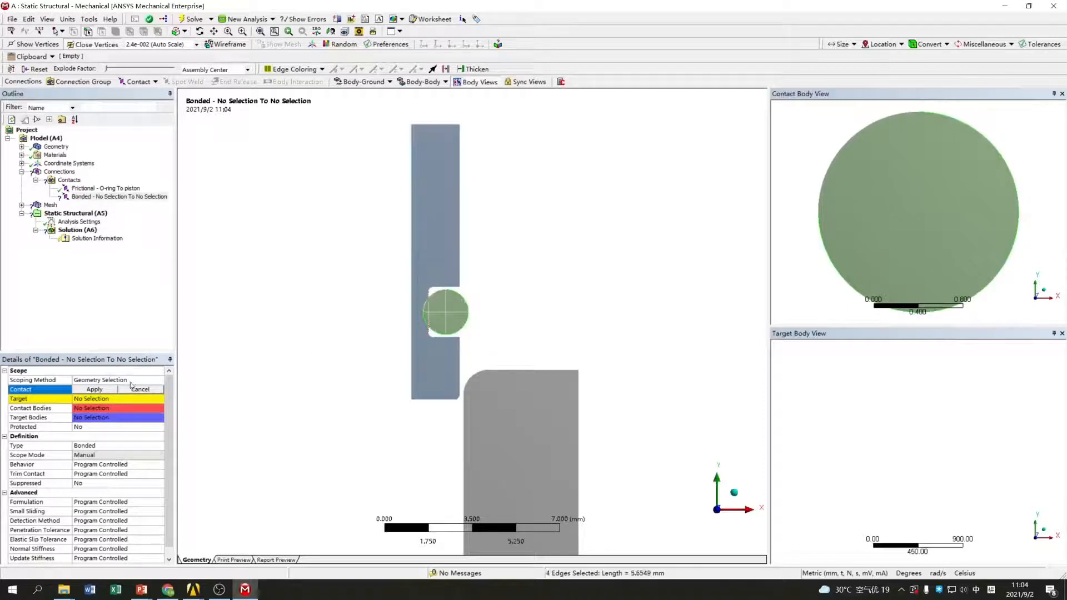
click(95, 389)
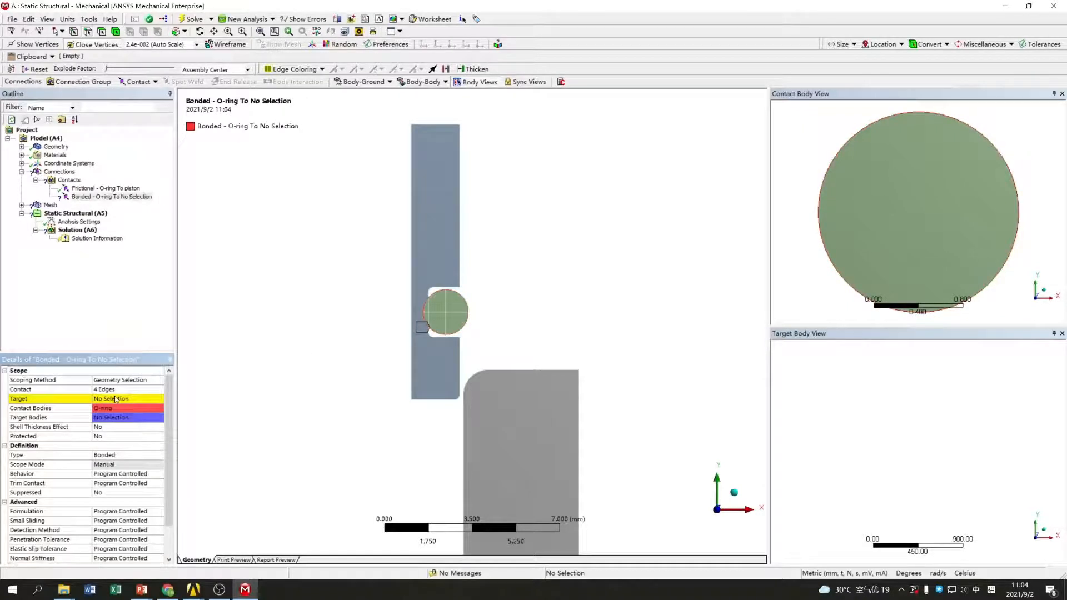
Scope the target side to two cylinder edges, the rounded upper corner and the long vertical edge facing the piston
click(116, 399)
scroll(489, 381, down, 4)
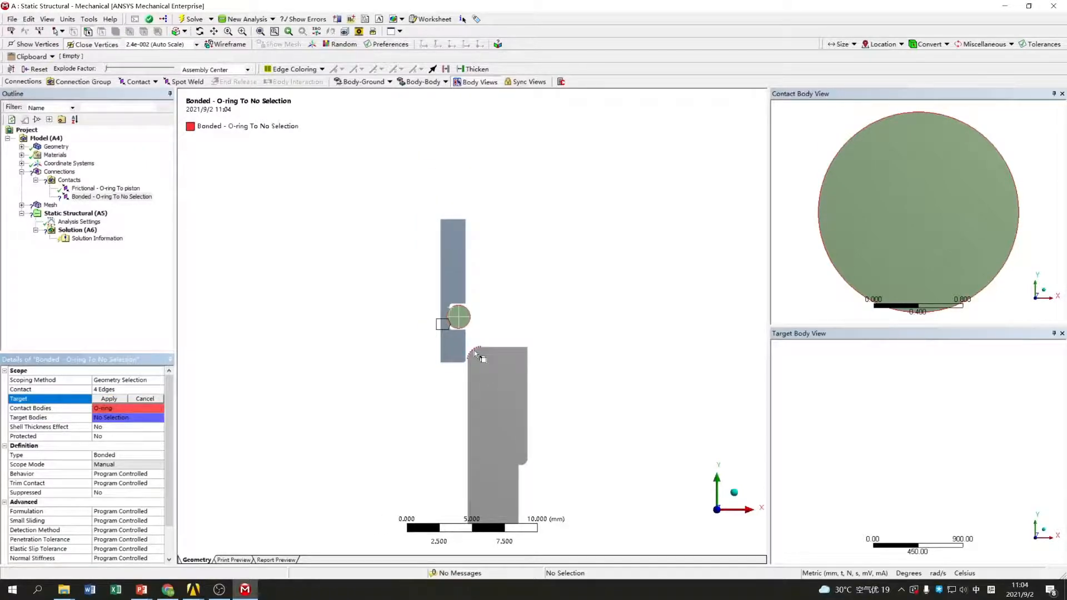
click(474, 350)
ctrl+click(468, 385)
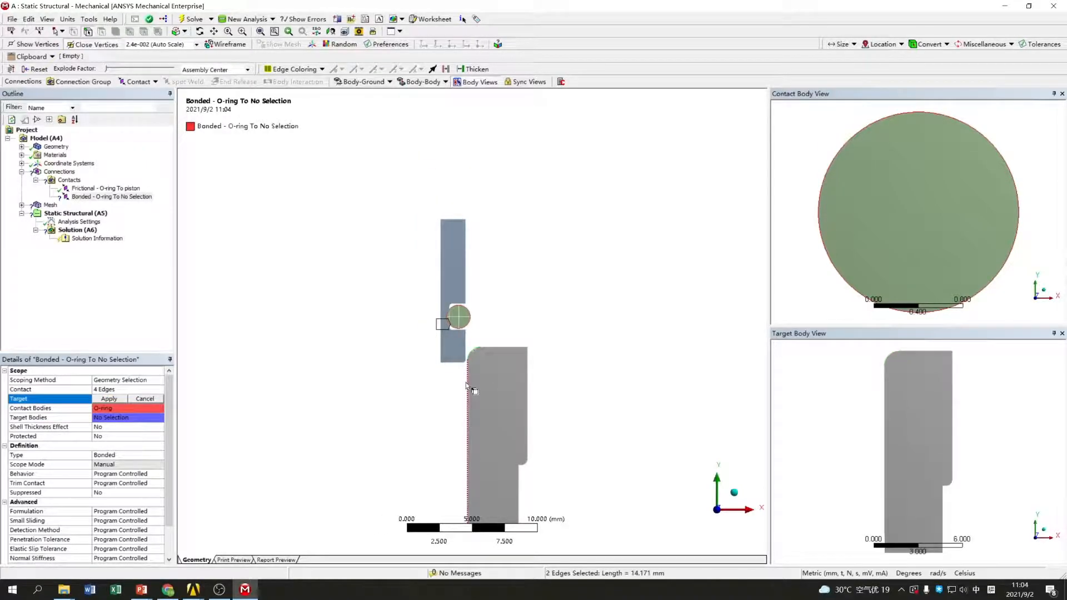
click(121, 400)
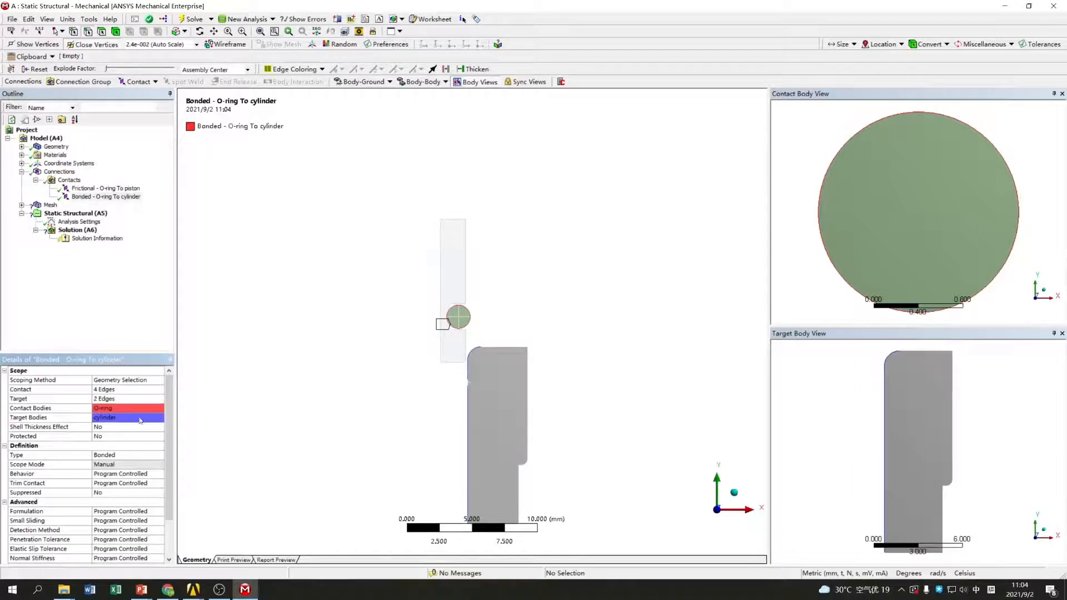
Set the O-ring to cylinder contact type to Frictional with a friction coefficient of 0.1
scroll(140, 424, down, 1)
scroll(139, 424, down, 1)
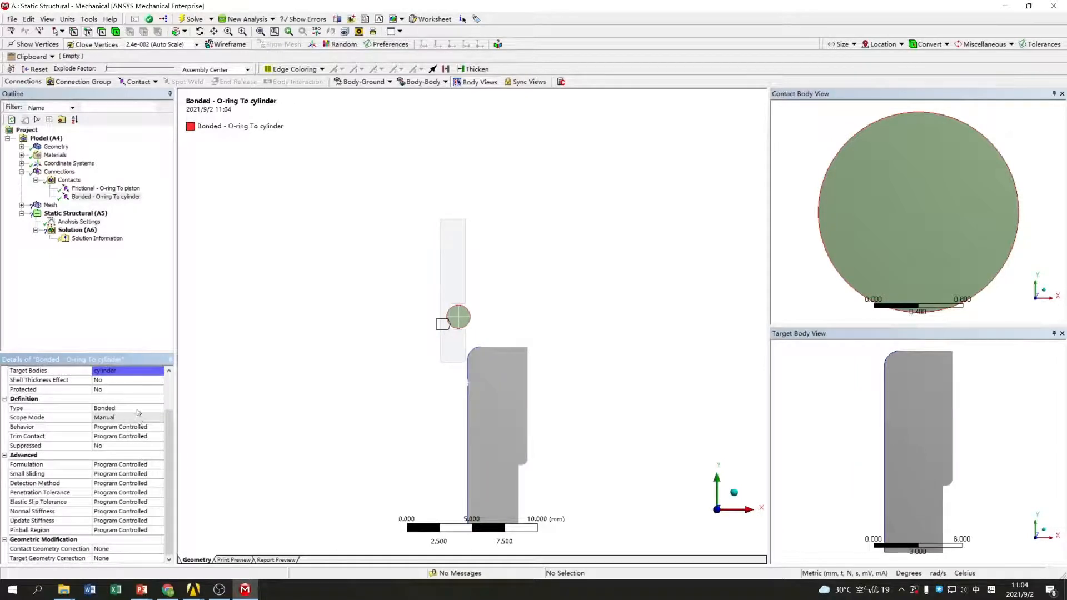
click(138, 409)
click(133, 409)
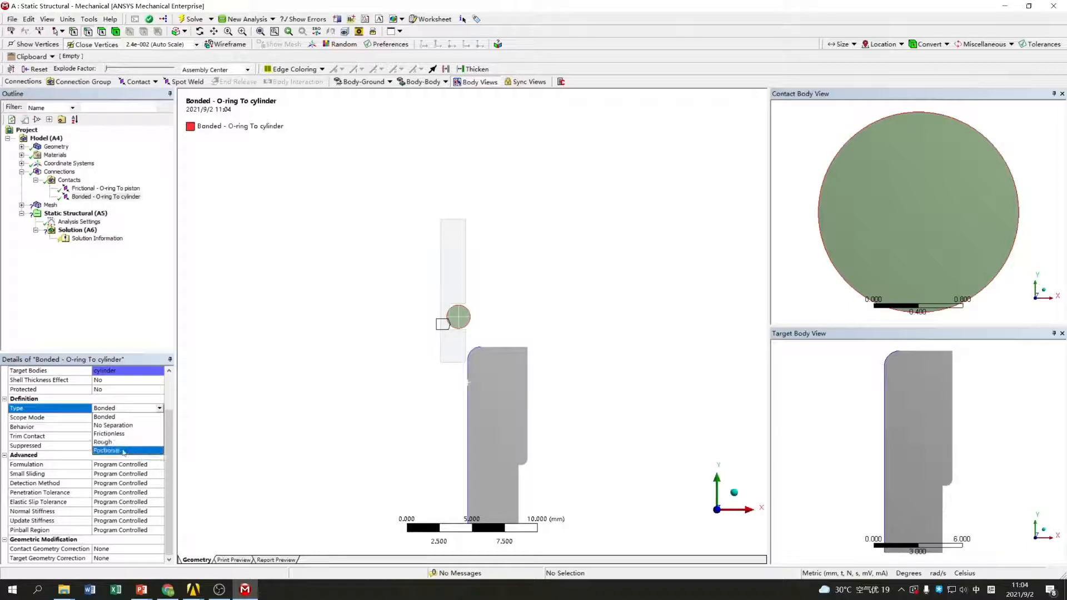
click(124, 451)
click(130, 464)
text(0.1)
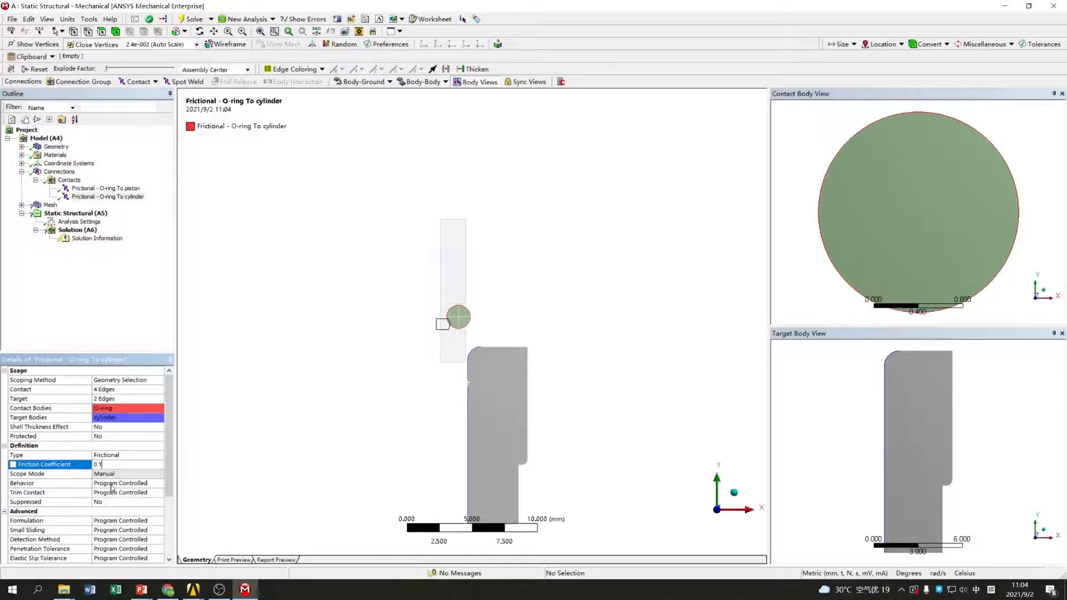
Set the O-ring to cylinder contact's behavior to Asymmetric and switch Trim Contact off
click(114, 483)
click(160, 483)
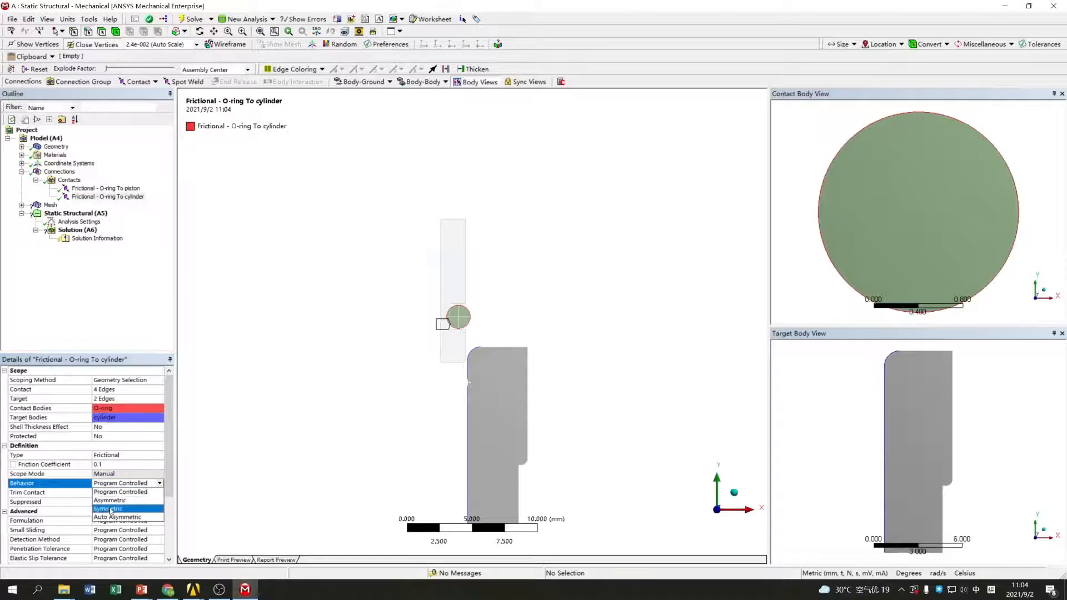
click(109, 501)
scroll(114, 503, down, 3)
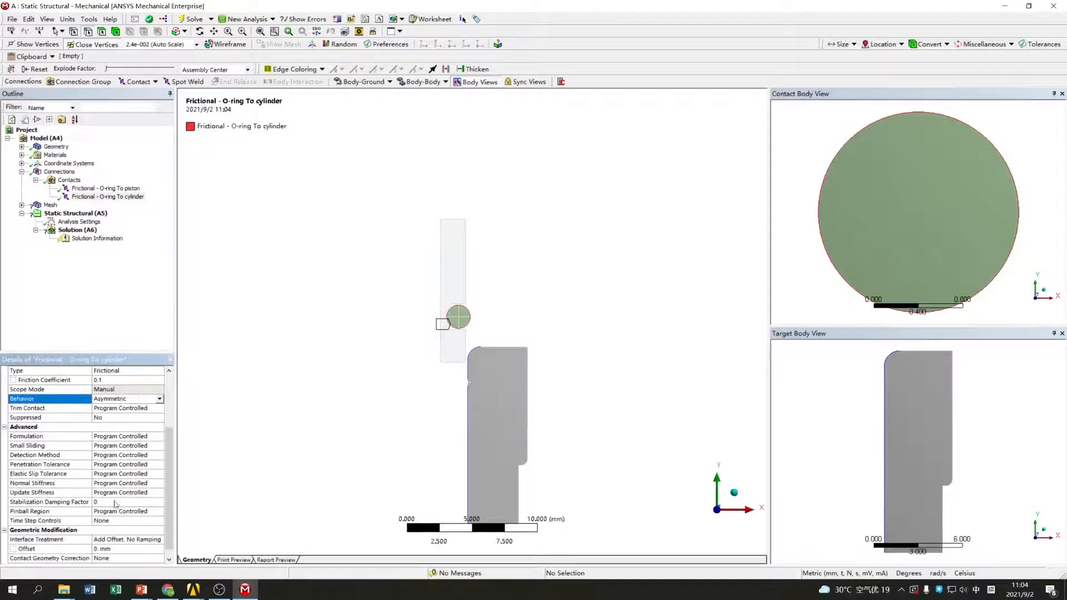
click(128, 408)
click(128, 409)
click(129, 434)
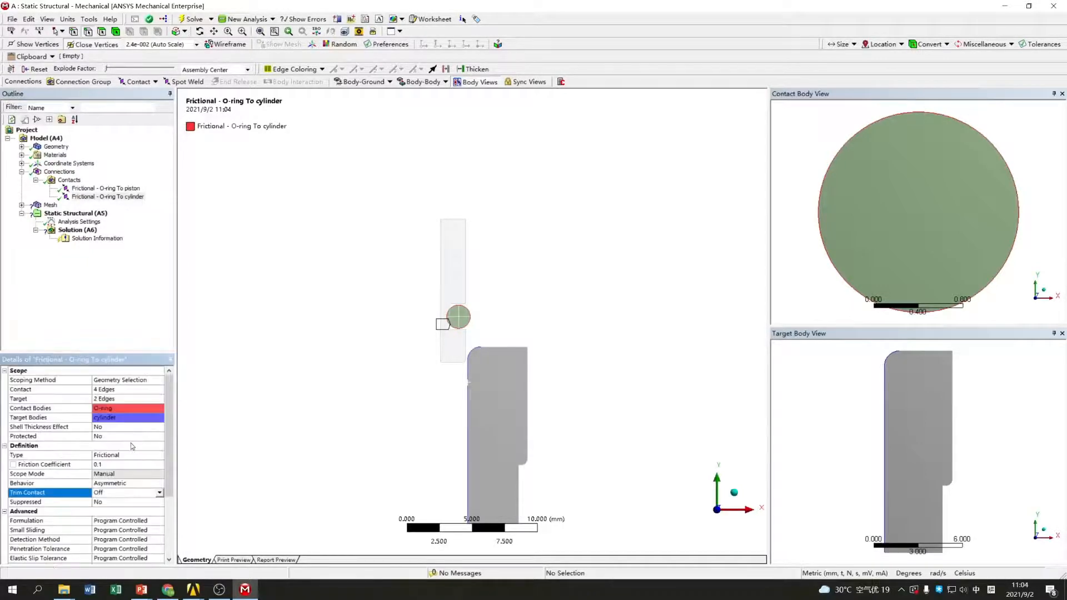
Set the O-ring to cylinder contact's formulation to Augmented Lagrange and its detection method to On Gauss Point
scroll(131, 446, down, 2)
scroll(125, 455, down, 1)
click(137, 438)
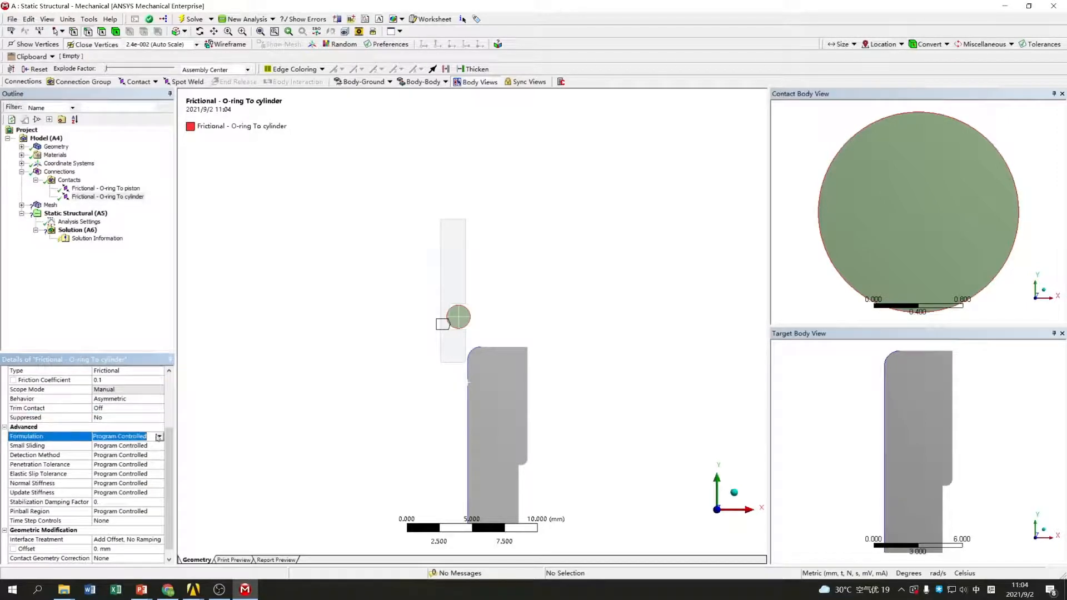
click(137, 439)
click(139, 453)
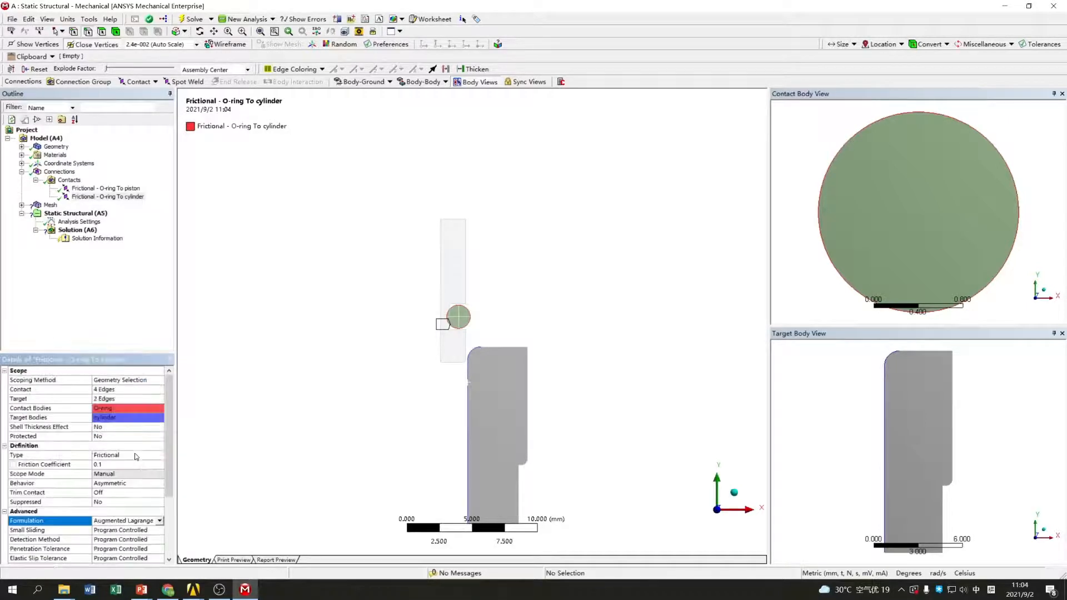
click(139, 454)
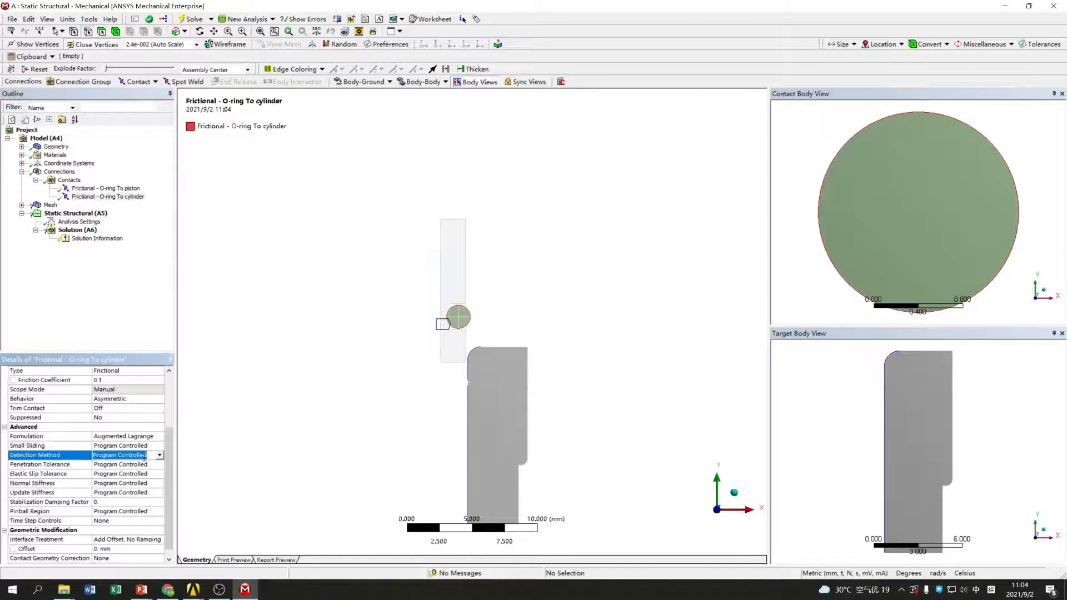
click(139, 455)
click(127, 474)
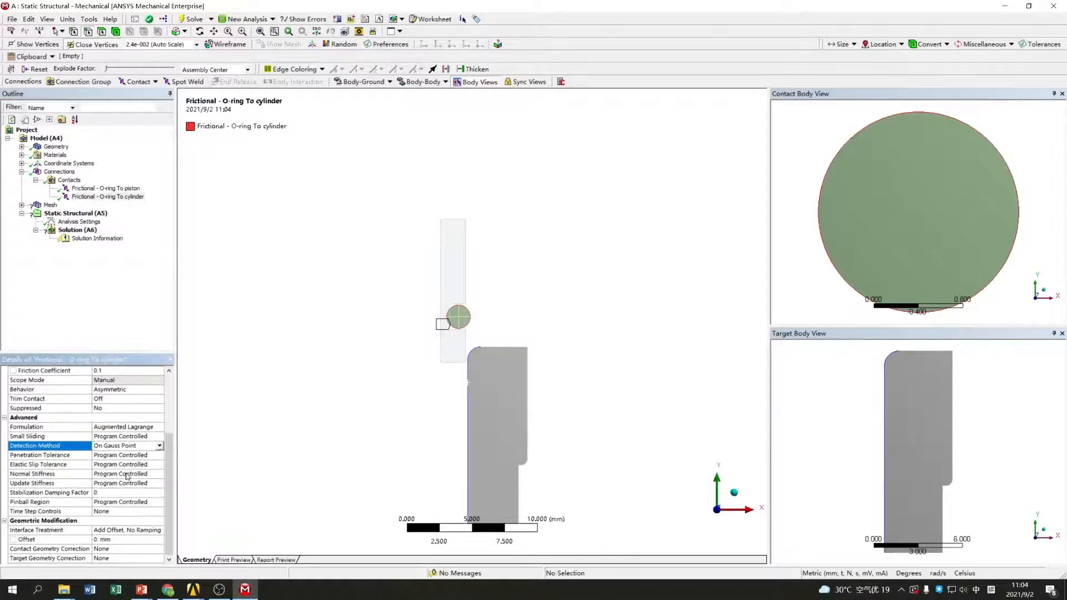
Set the O-ring to cylinder contact's pinball region to Radius with a pinball radius of 0.3 mm
click(137, 502)
click(160, 504)
click(114, 529)
click(112, 501)
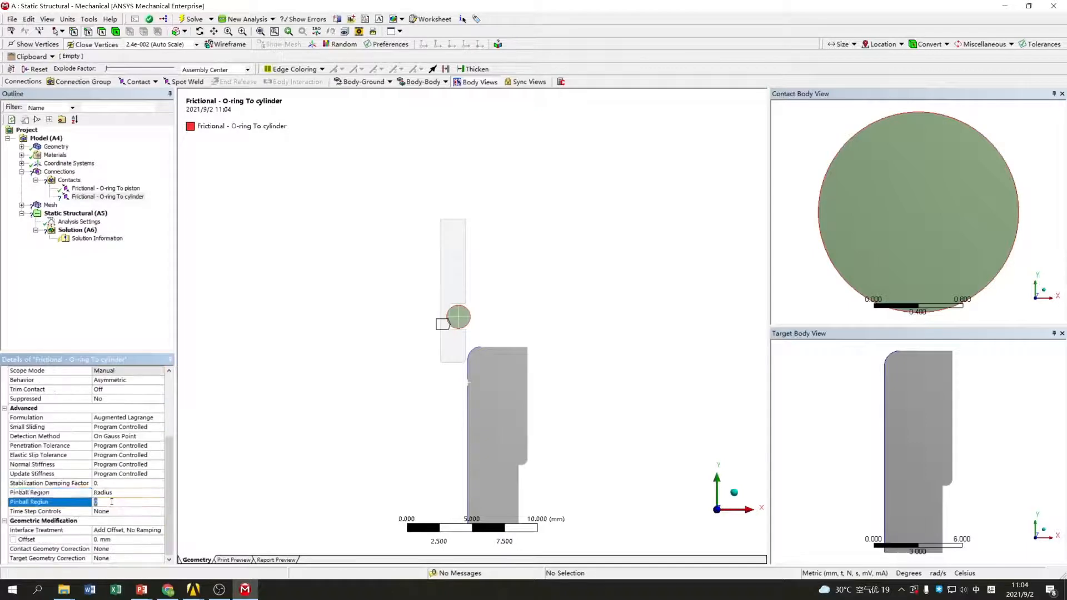
text(0.3)
Set the O-ring to cylinder contact's interface treatment to Add Offset, Ramped Effects
click(114, 530)
click(159, 530)
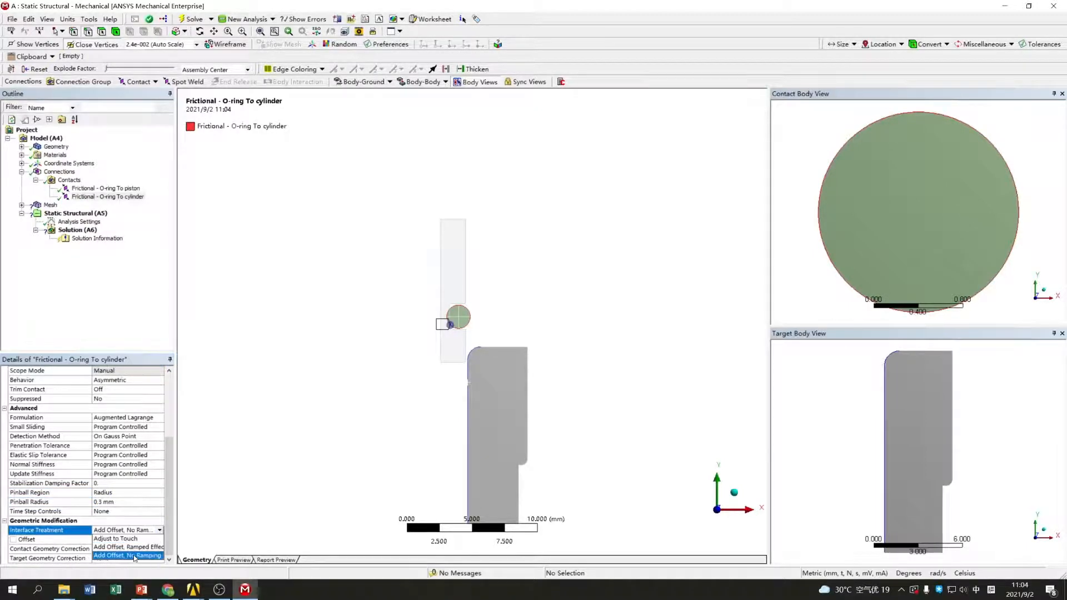
click(127, 547)
click(52, 290)
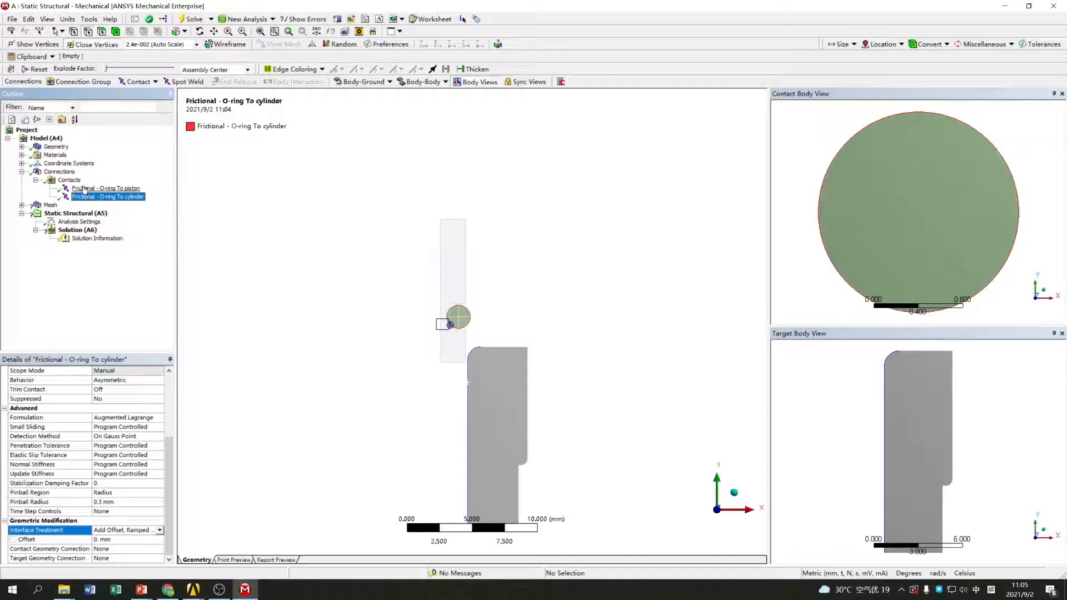
Insert a Sizing control under Mesh
drag(82, 184, 40, 213)
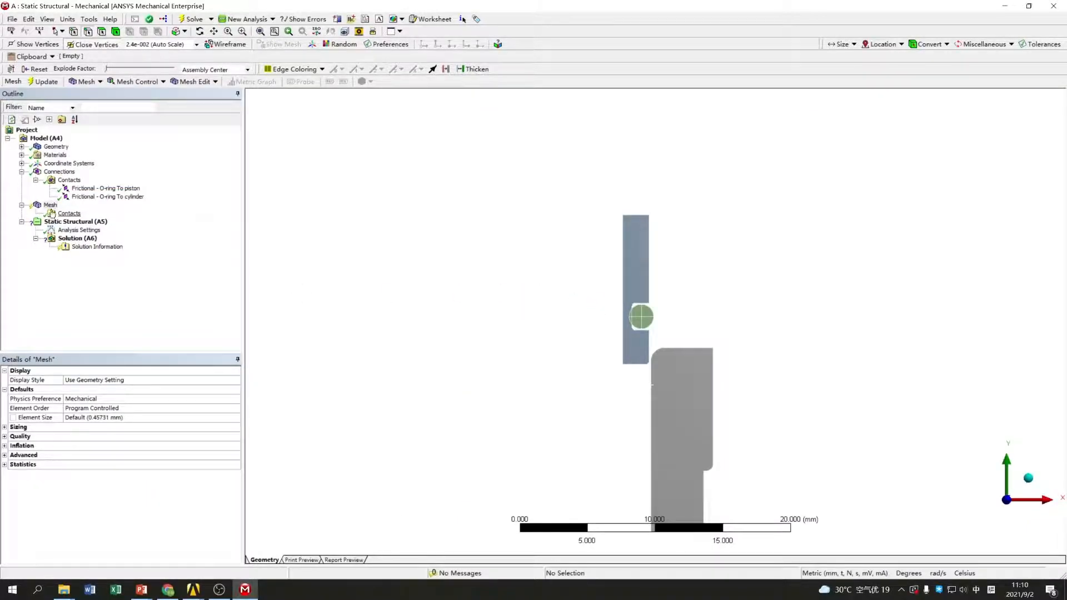
right_click(51, 206)
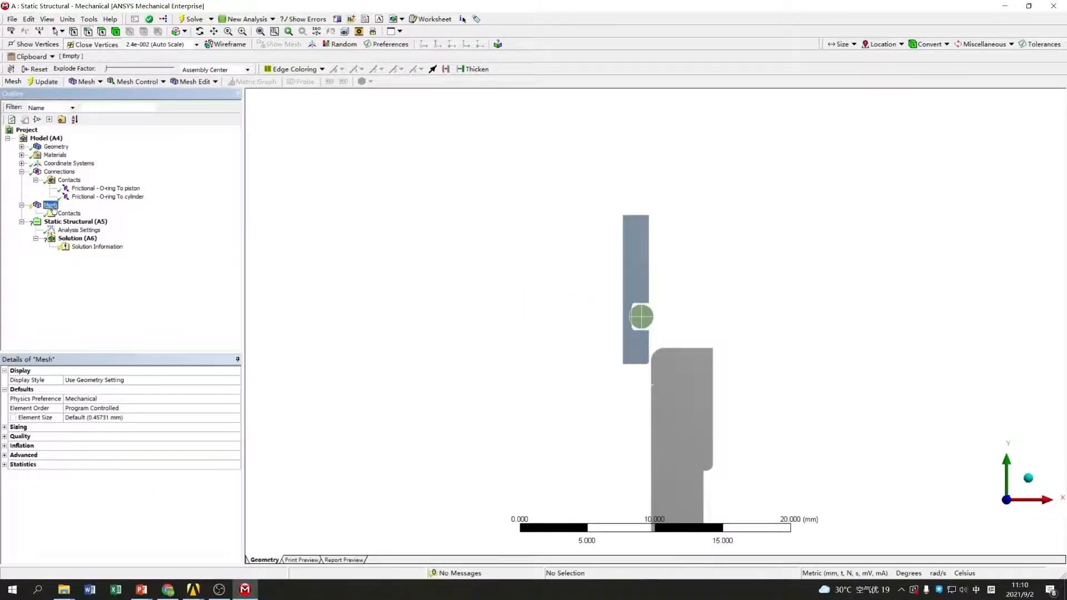
mouse_move(122, 212)
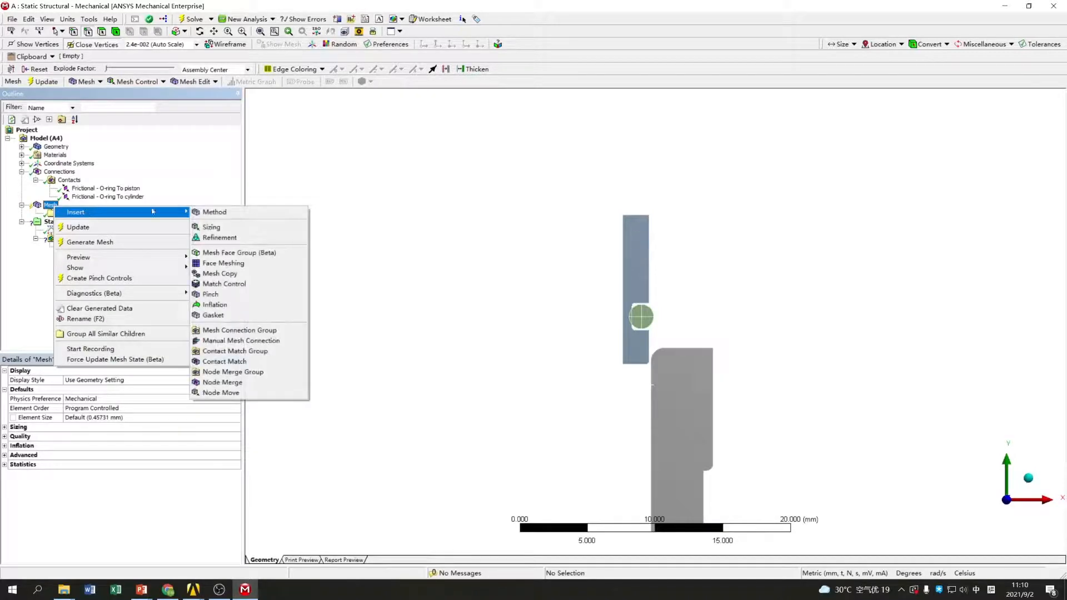
click(225, 227)
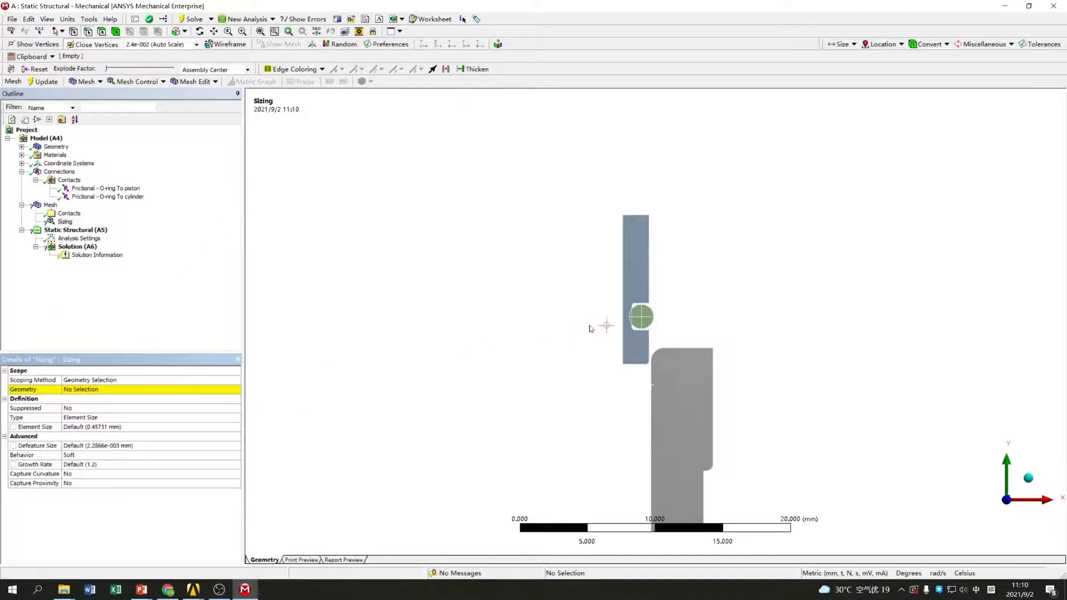
Scope the new sizing control to the four faces of the O-ring
scroll(648, 321, up, 3)
scroll(648, 322, up, 1)
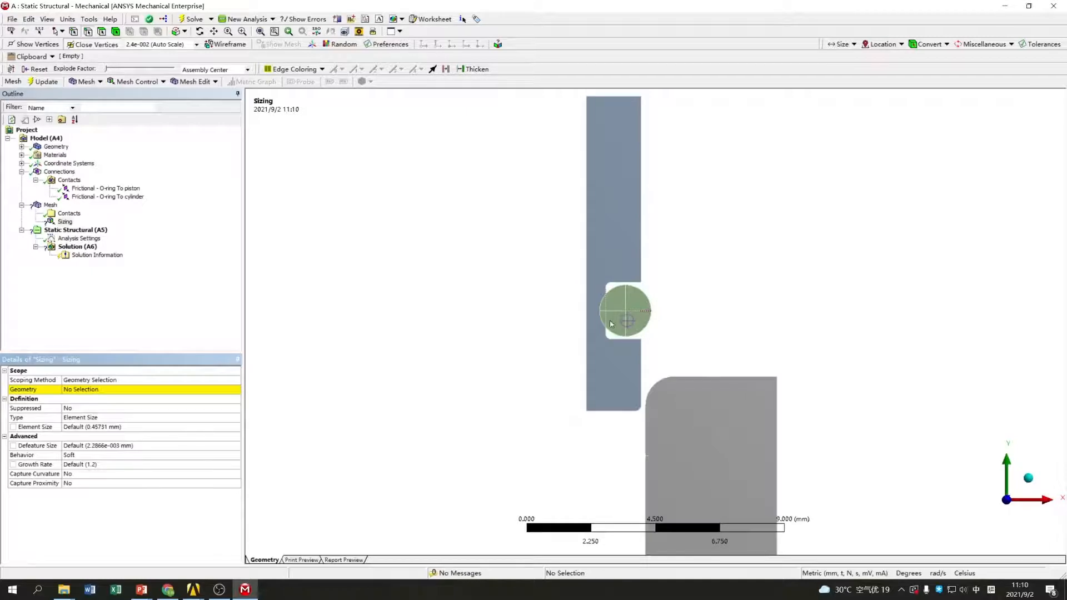
click(170, 390)
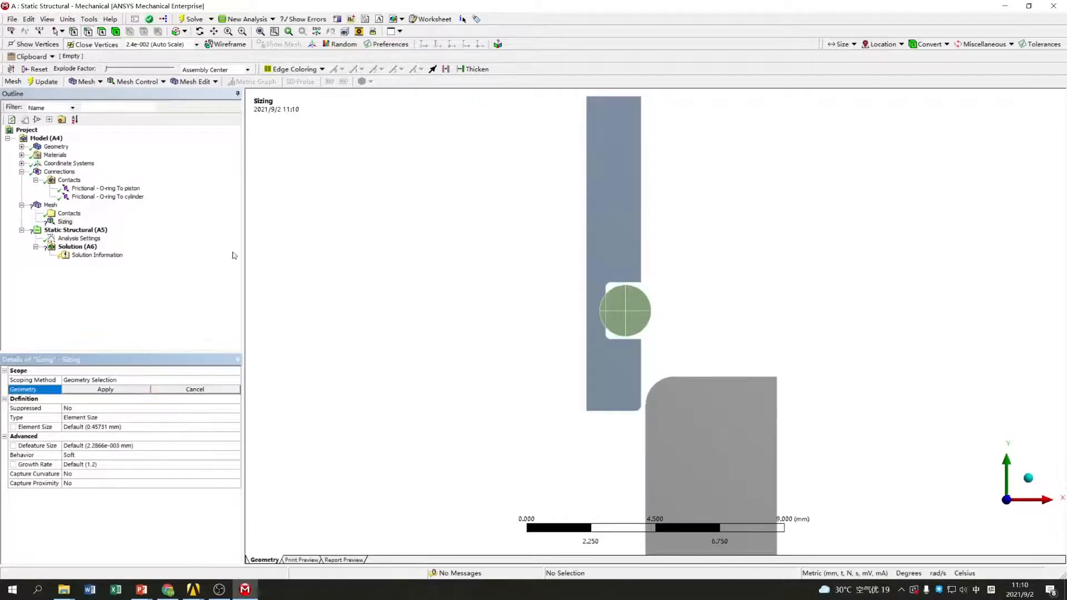
click(635, 298)
ctrl+click(635, 298)
ctrl+click(634, 320)
ctrl+click(618, 317)
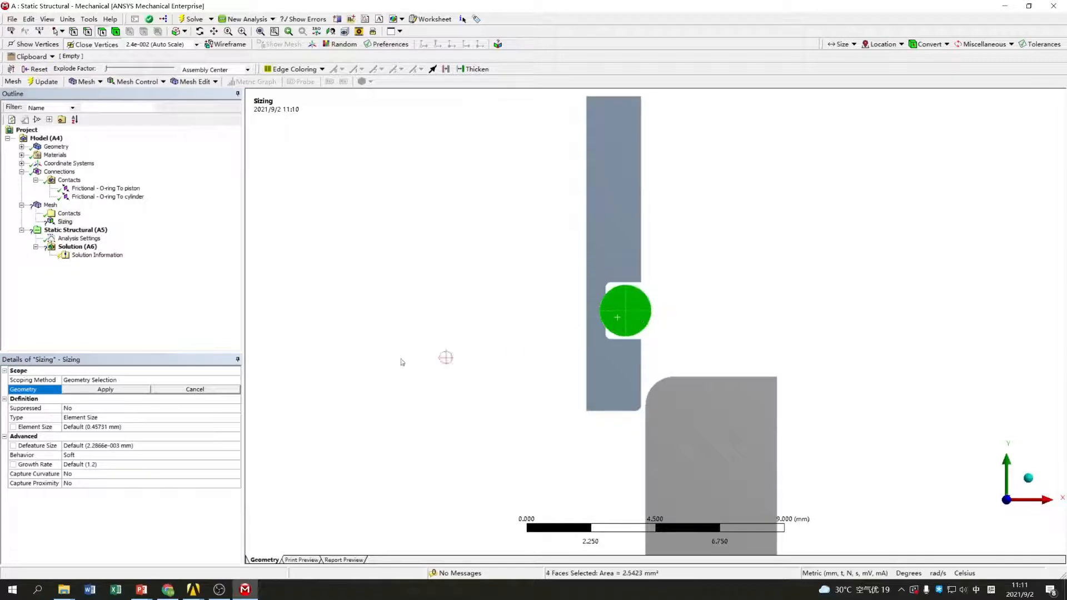
click(136, 389)
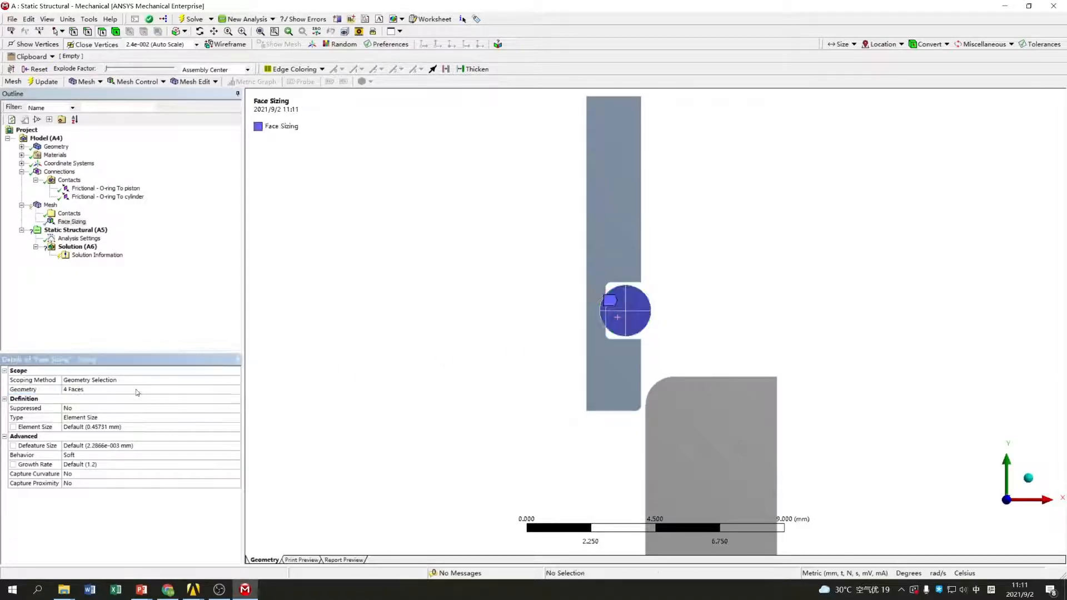
Set the O-ring face sizing's element size to 0.1 mm
click(101, 426)
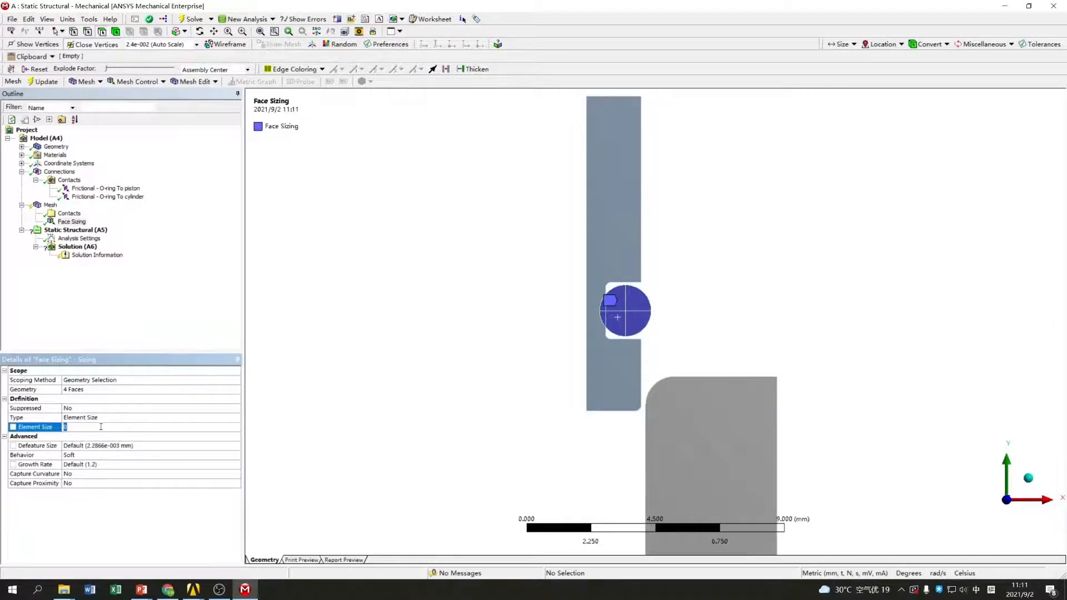
text(0.1)
click(110, 334)
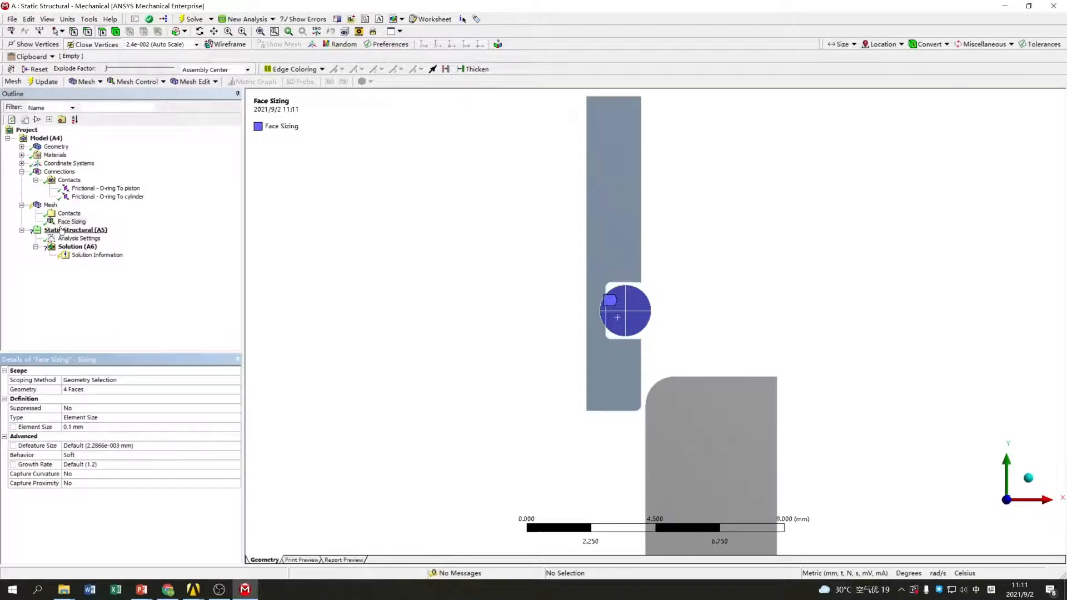
Insert a second mesh sizing control scoped to the piston and cylinder faces
right_click(50, 205)
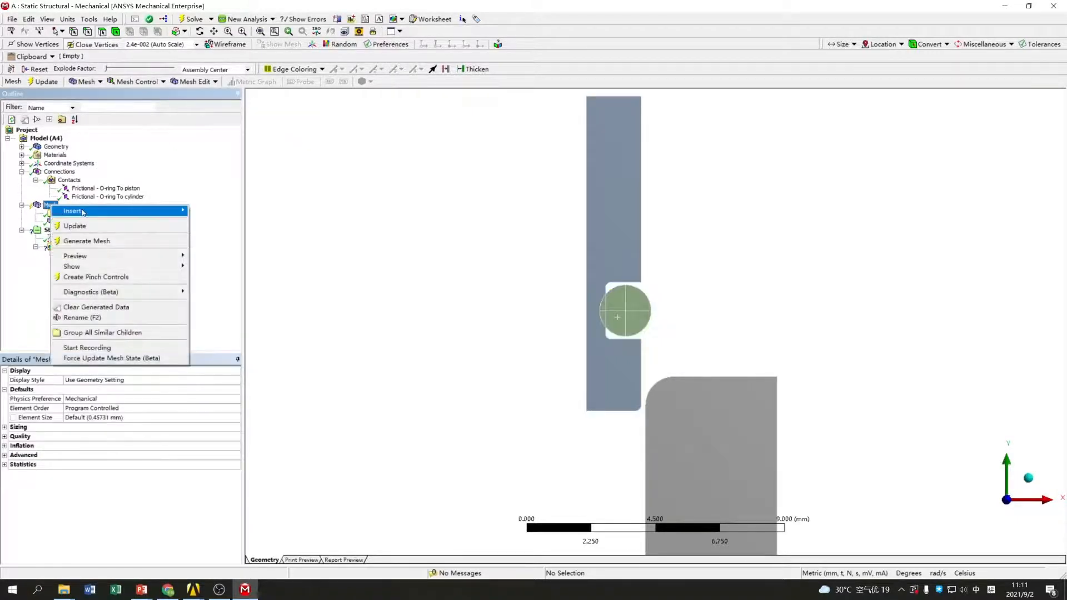
mouse_move(183, 212)
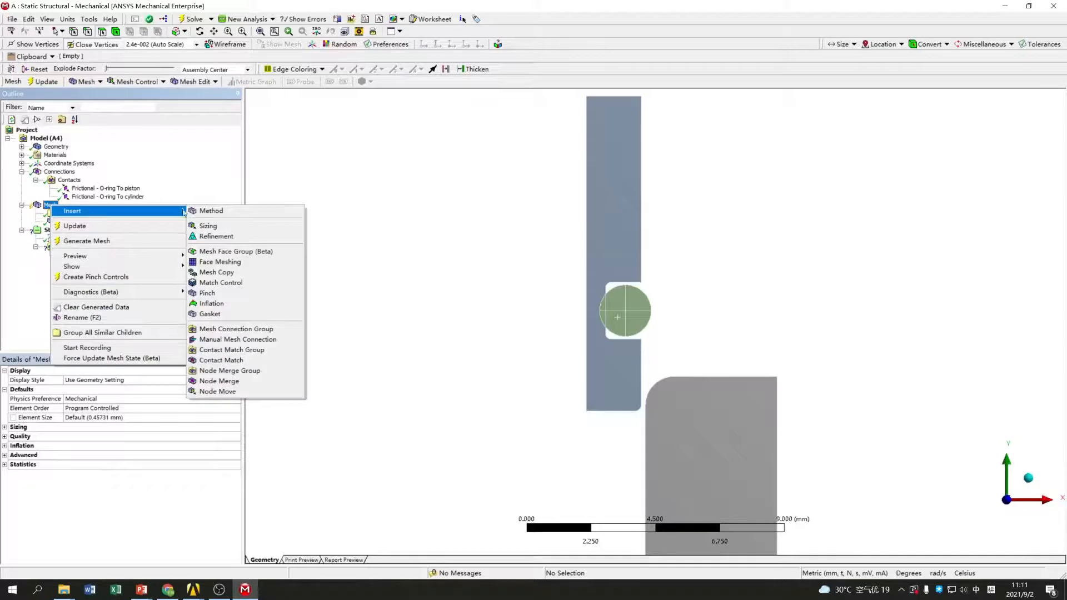
click(210, 225)
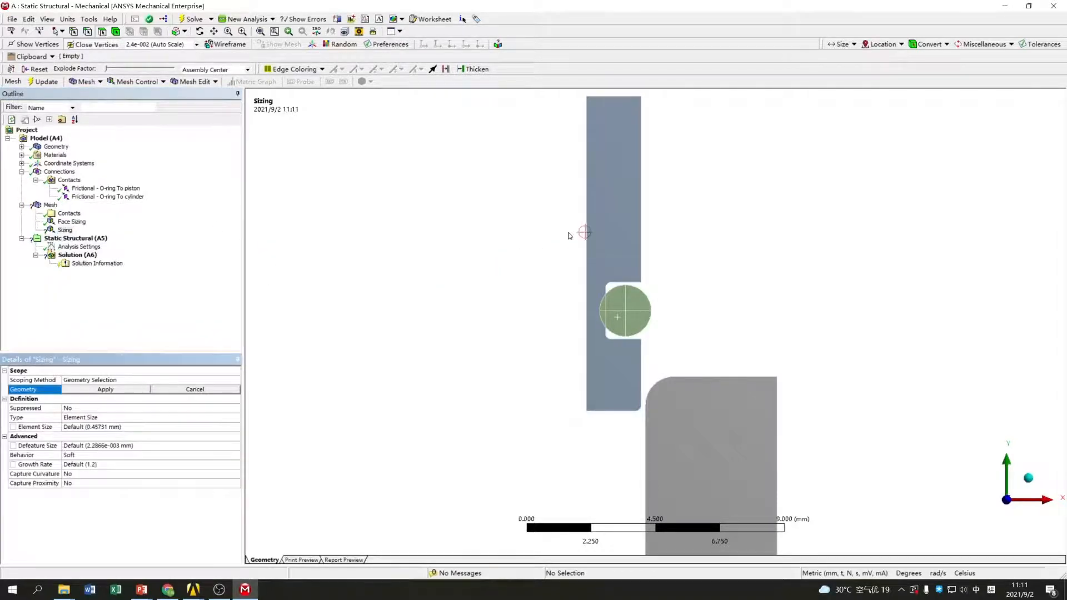
click(601, 222)
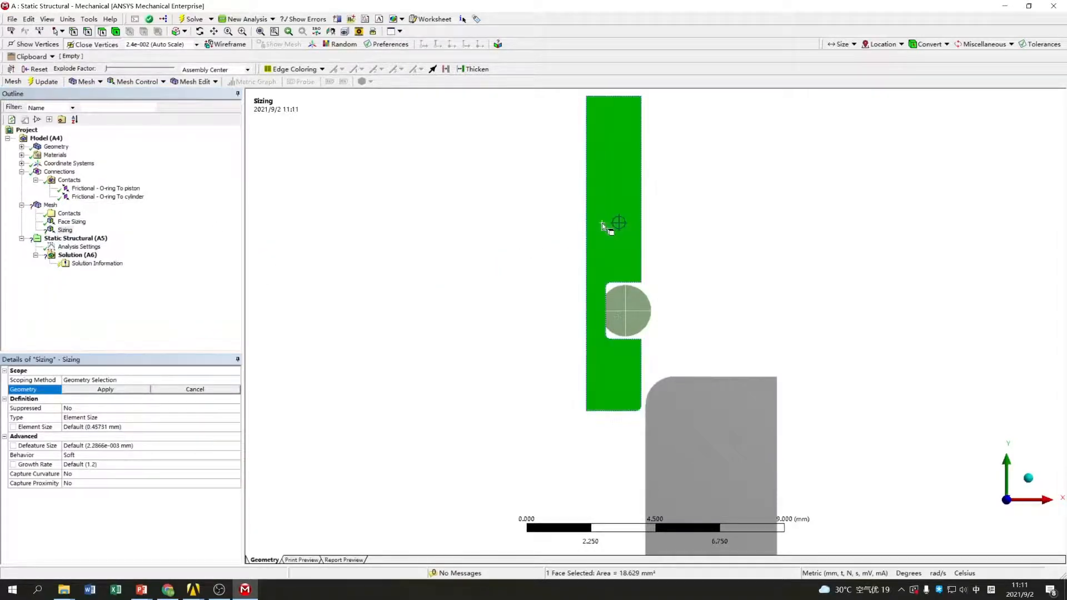
ctrl+click(722, 453)
click(124, 390)
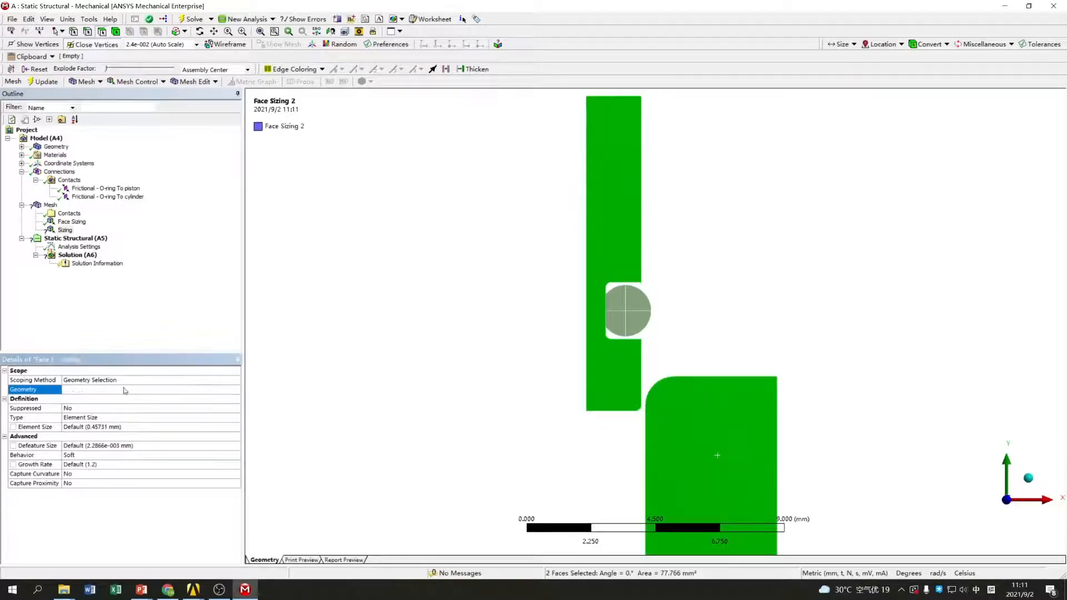
Set the element size of the piston and cylinder face sizing to 1 mm
click(143, 426)
text(1)
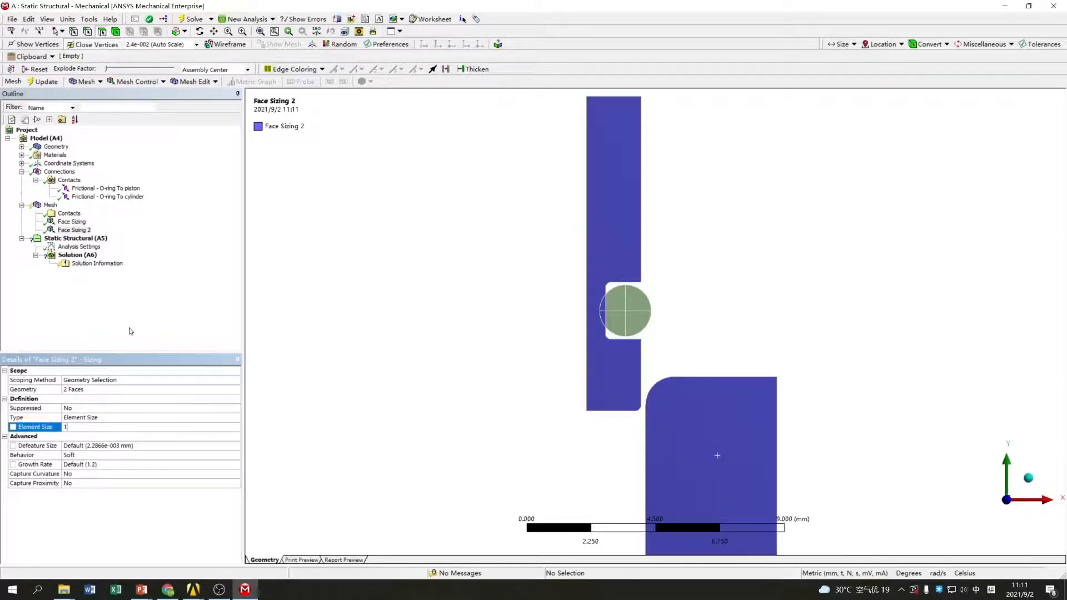
click(129, 321)
Insert a mesh Method control scoped to the O-ring body
right_click(51, 205)
mouse_move(122, 212)
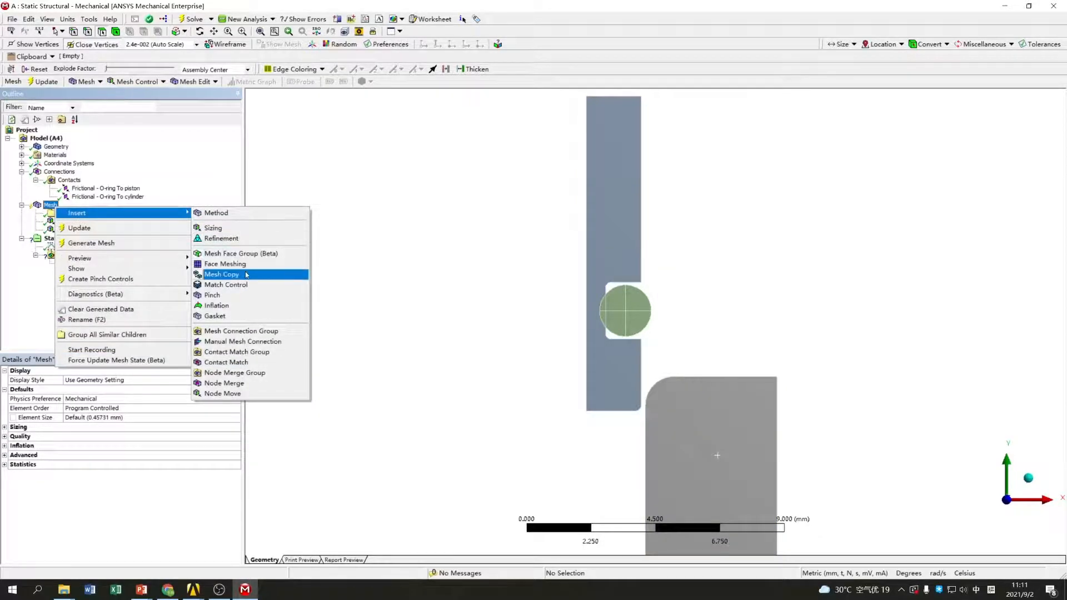
click(222, 213)
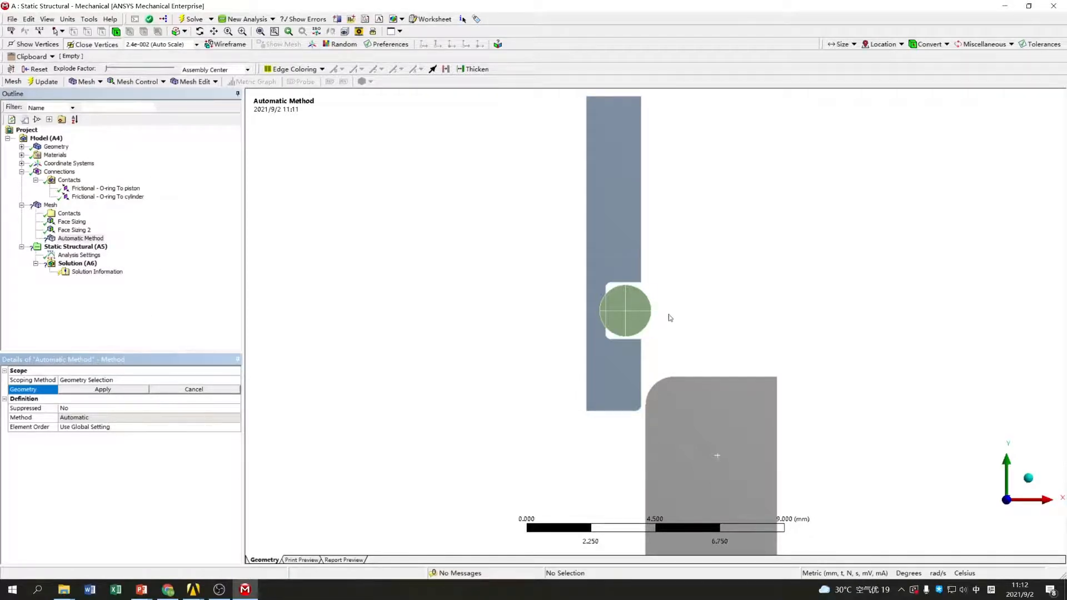
click(635, 316)
click(93, 389)
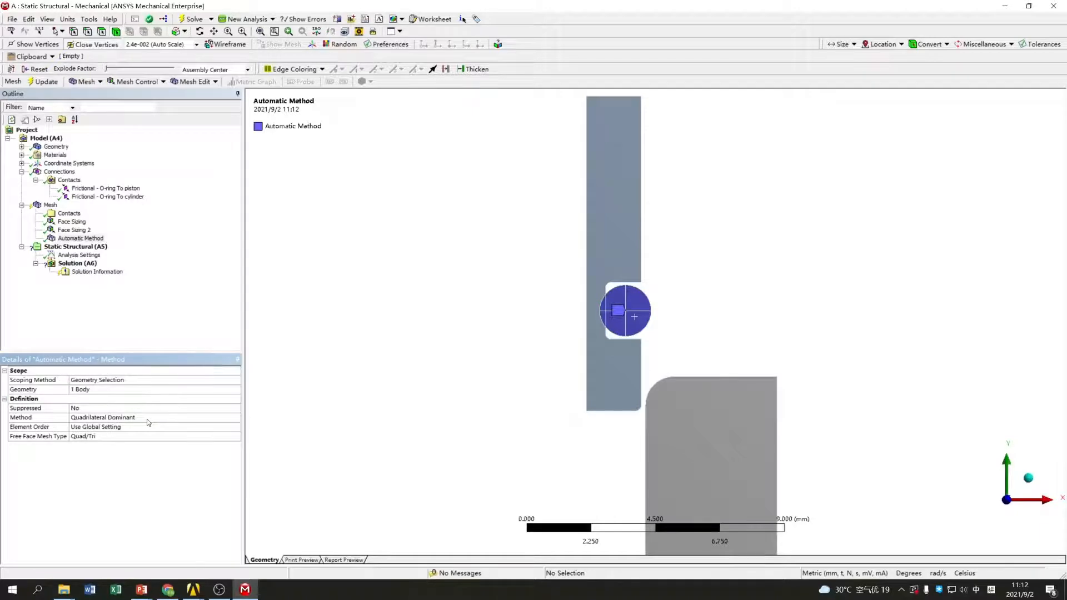
Set the O-ring's mesh method to MultiZone Quad/Tri with the free face mesh type All Quad
click(148, 420)
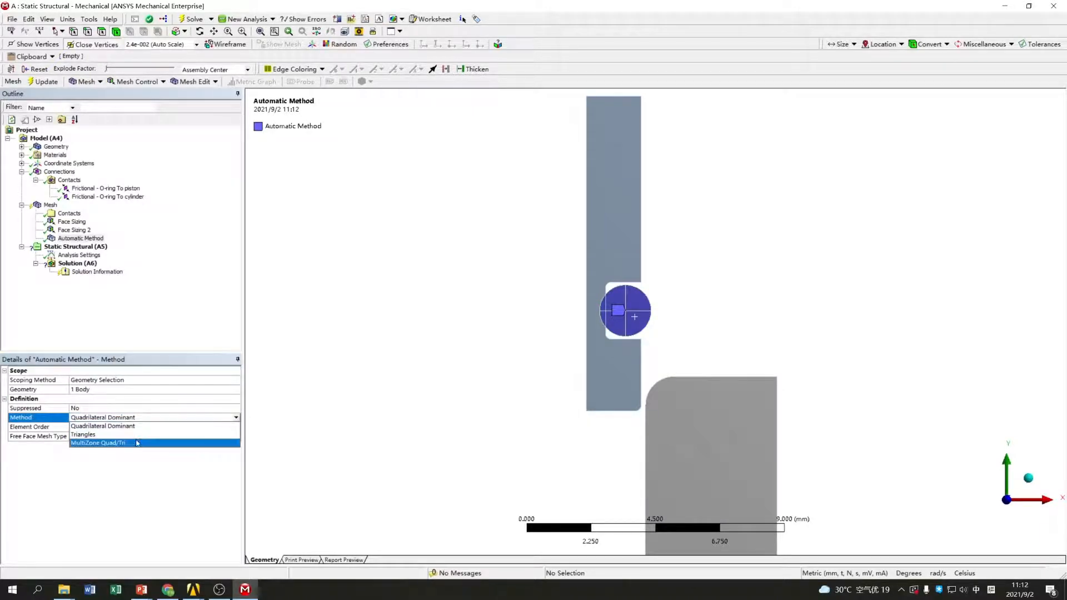
click(135, 444)
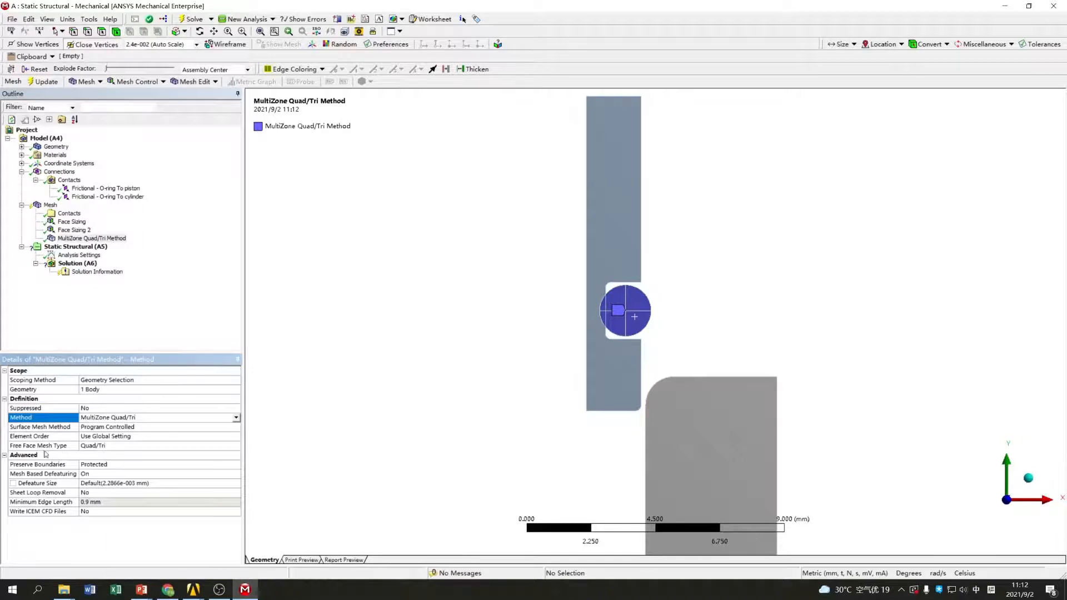
click(115, 446)
click(236, 446)
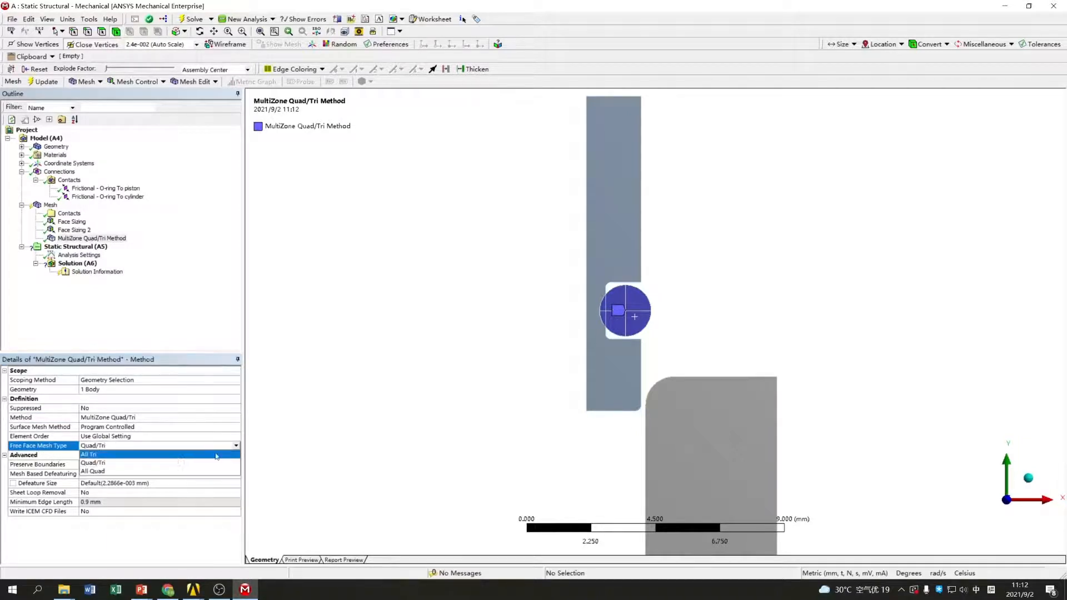
click(154, 472)
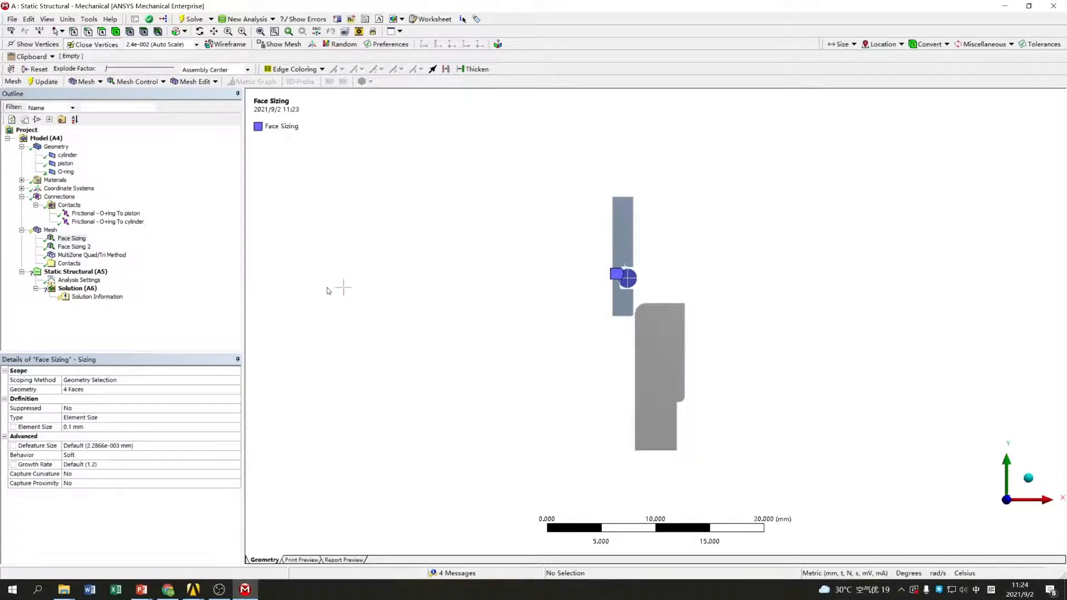
Insert a third Sizing control under Mesh
click(50, 231)
right_click(50, 231)
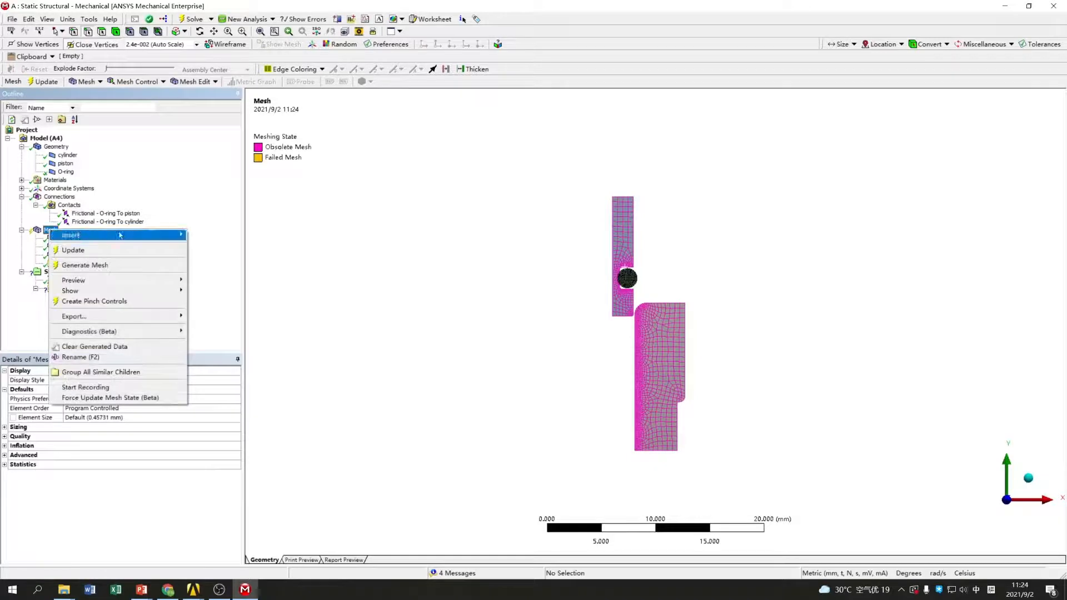
mouse_move(72, 234)
click(217, 246)
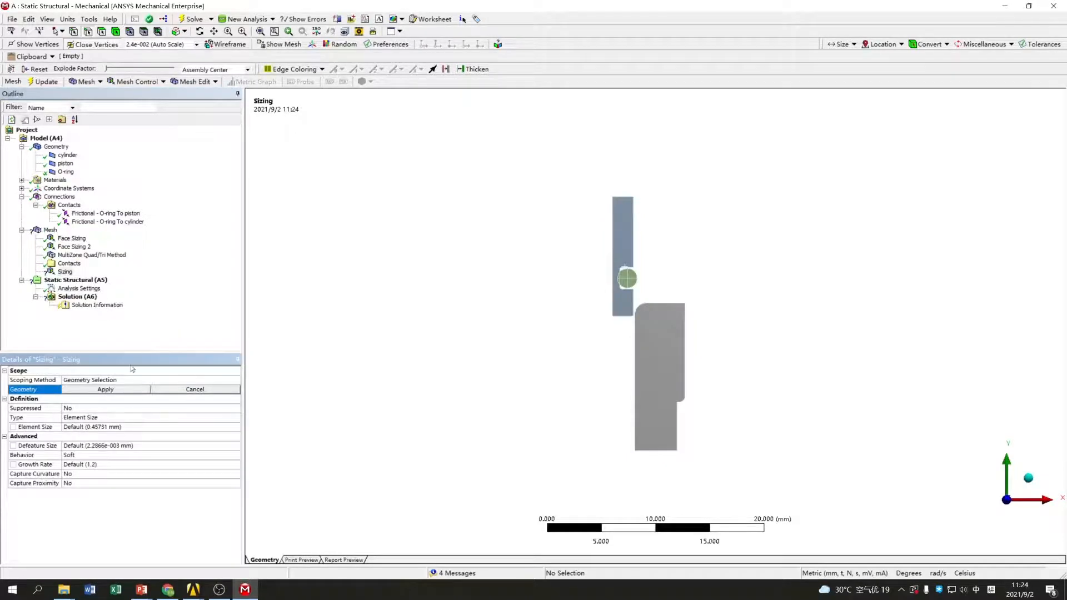
Scope the new sizing to seven edges: the cylinder's rounded corner and inner vertical edge, and the five edges of the piston groove
scroll(622, 353, up, 1)
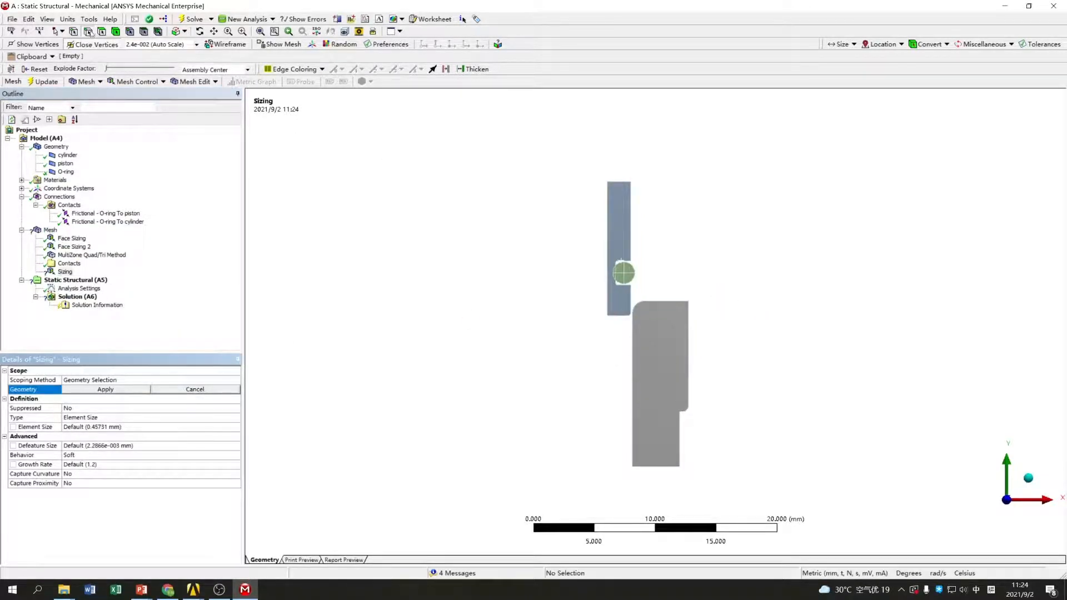
scroll(647, 303, up, 2)
click(638, 298)
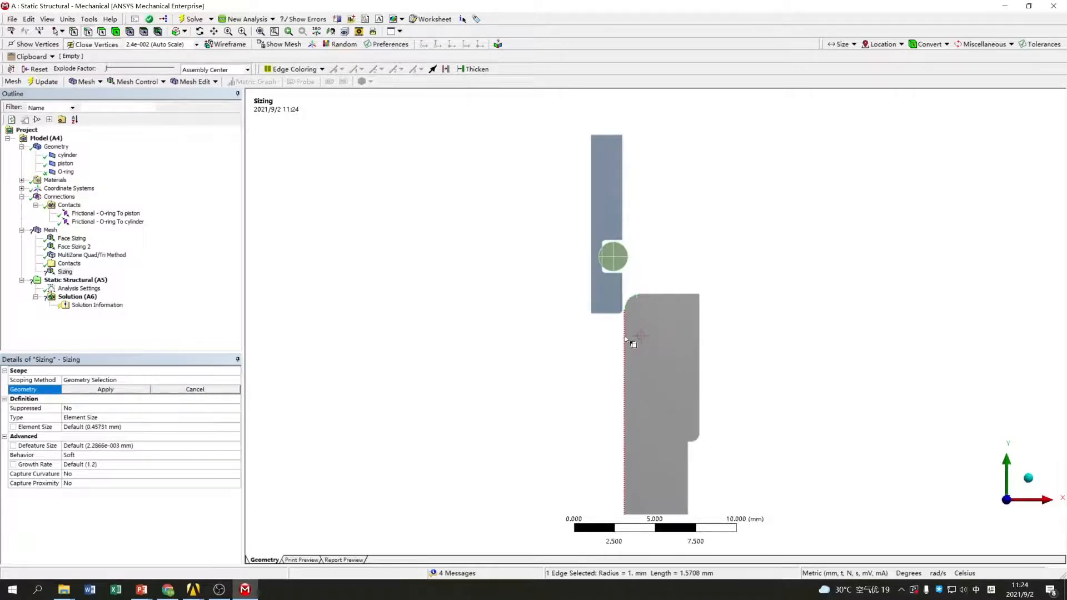
ctrl+click(626, 339)
scroll(624, 255, up, 2)
ctrl+click(603, 259)
ctrl+click(590, 257)
ctrl+click(590, 226)
ctrl+click(598, 221)
ctrl+click(598, 220)
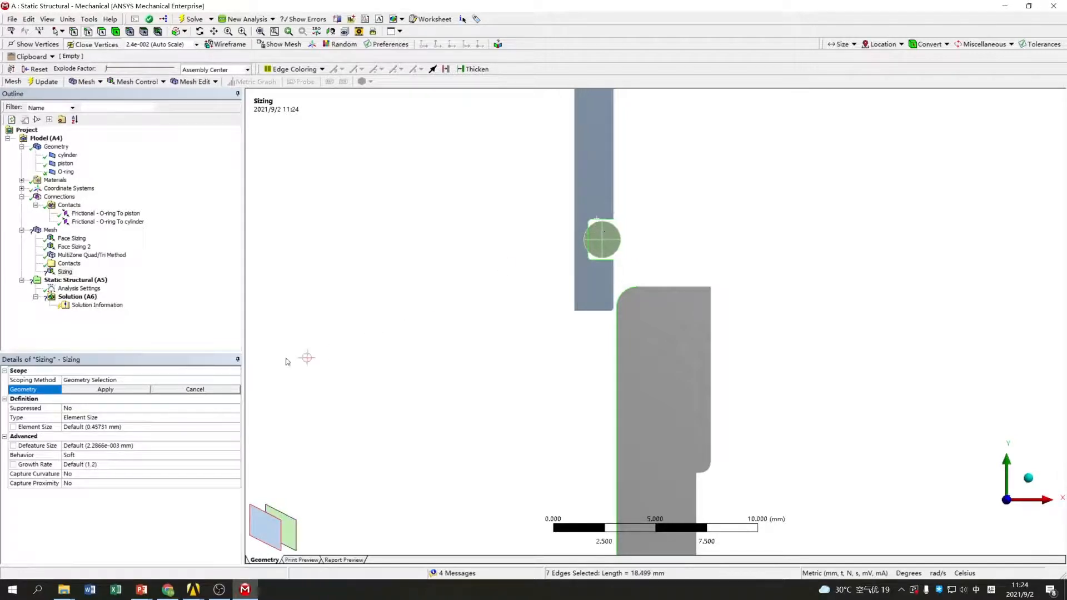
click(107, 390)
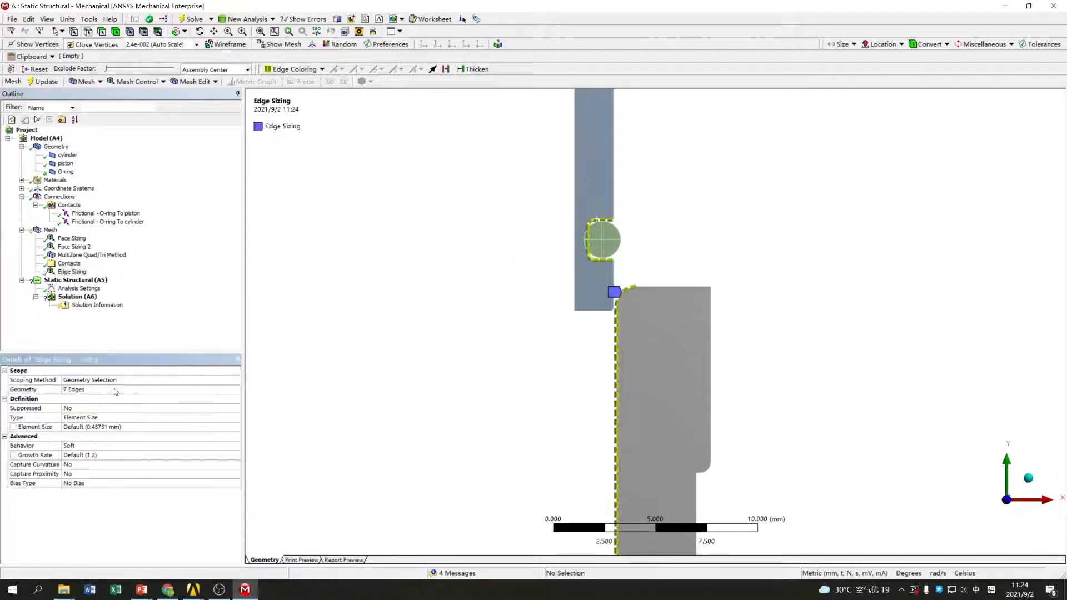
Set the edge sizing's element size to 0.1 mm
click(99, 428)
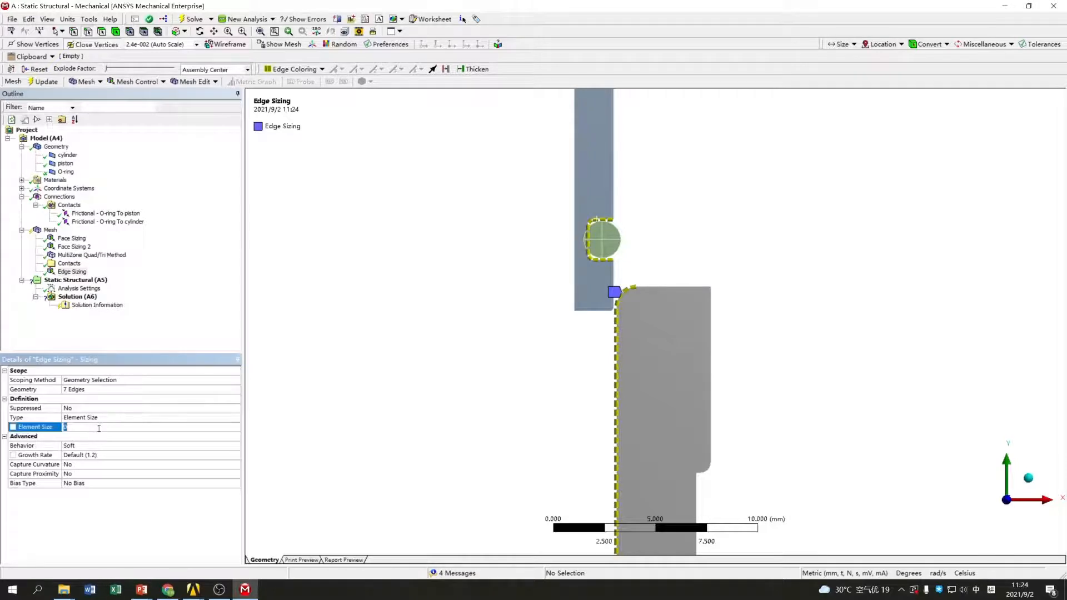
text(0.1)
key(Return)
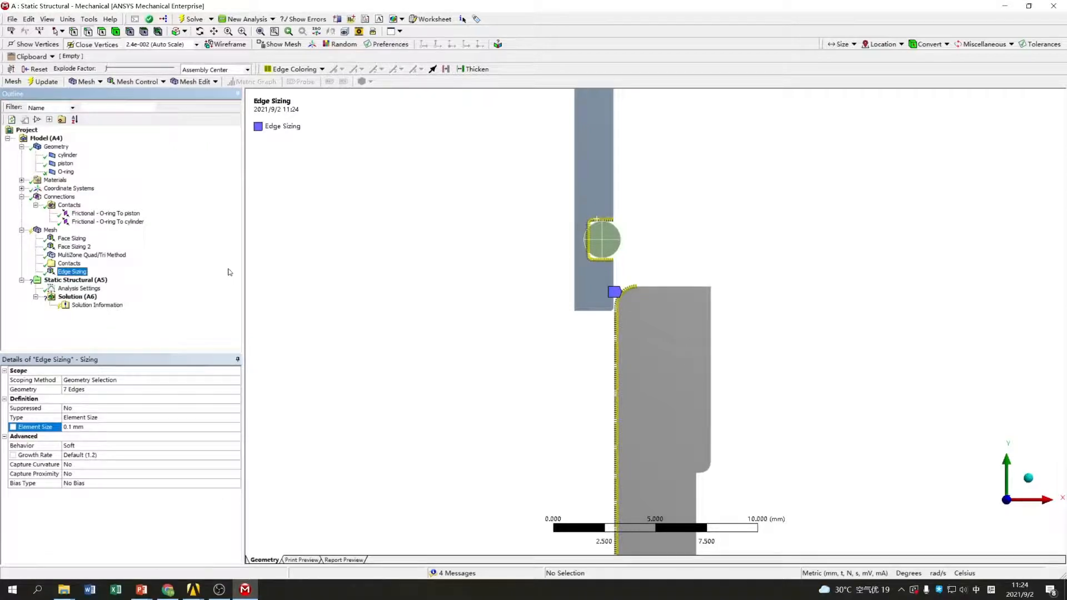
Set the geometry's 2D behavior to Axisymmetric
click(56, 147)
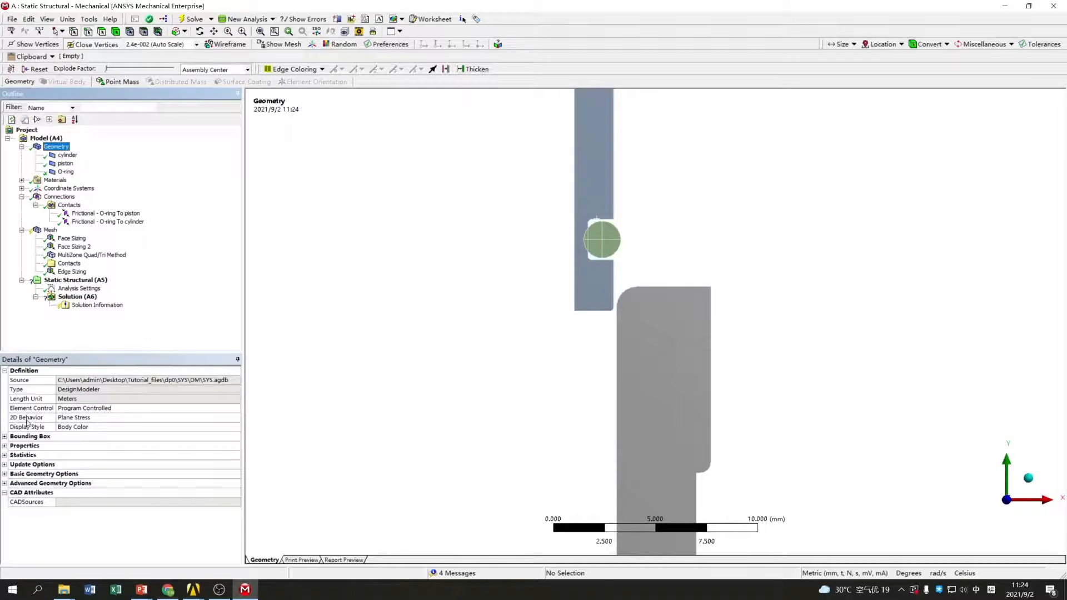
click(131, 420)
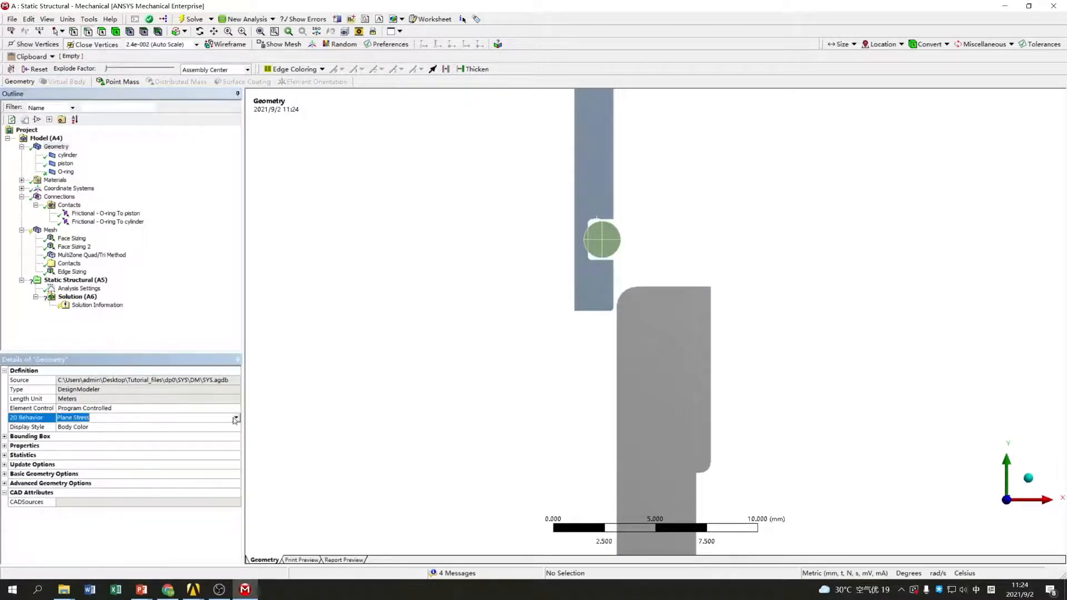
click(236, 417)
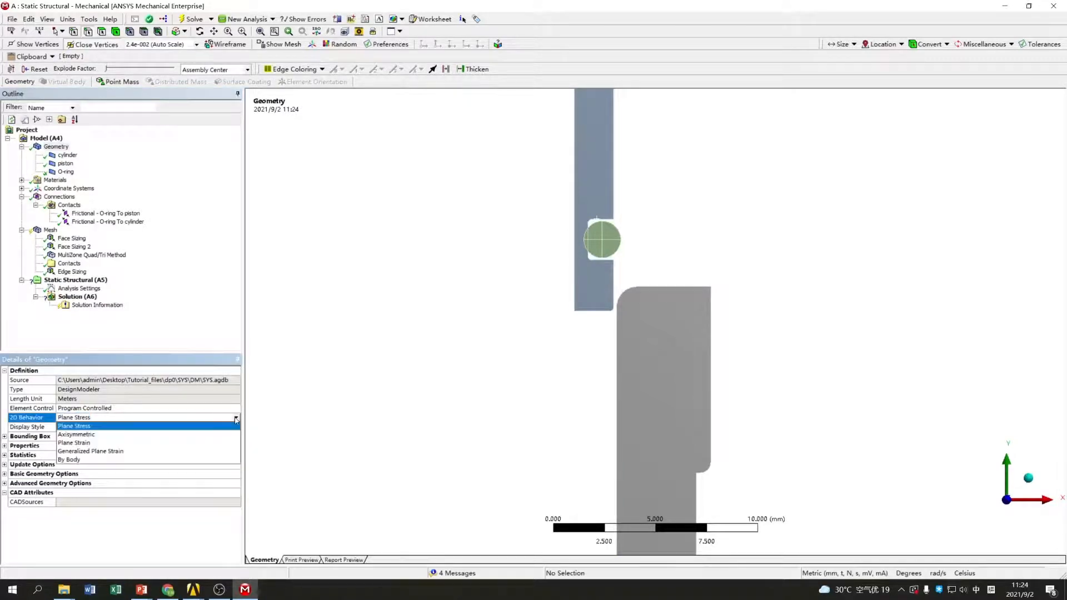
click(123, 436)
click(205, 318)
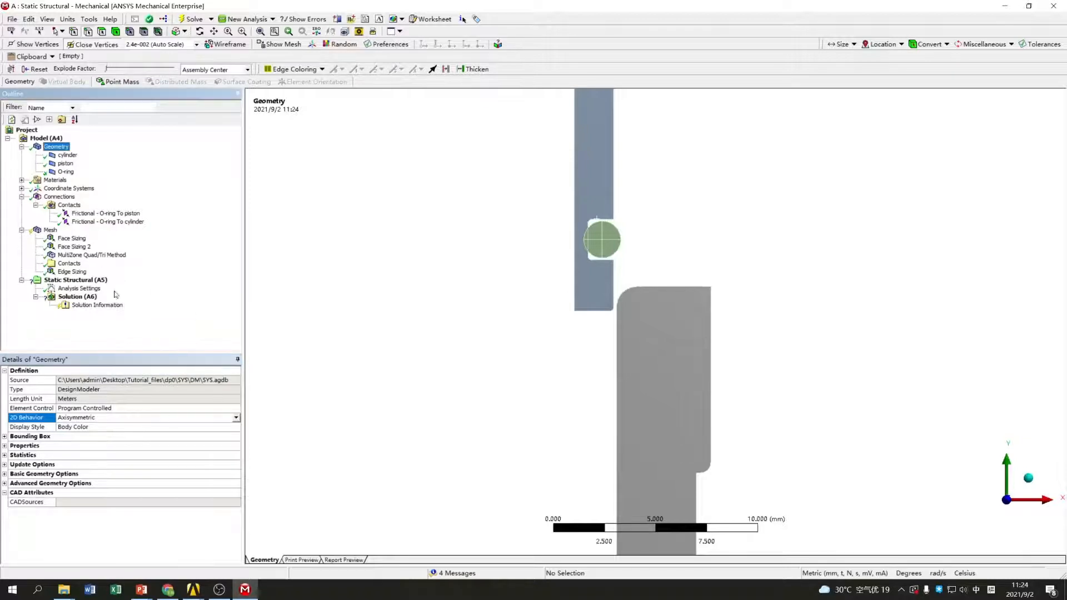
Generate the mesh for the piston, O-ring and cylinder
click(51, 230)
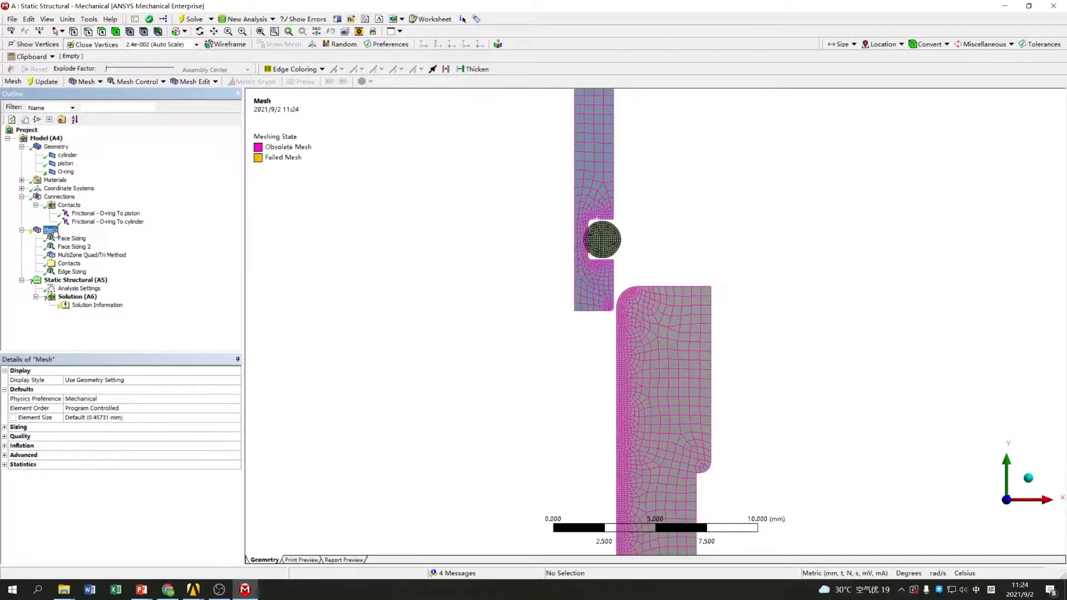
right_click(55, 232)
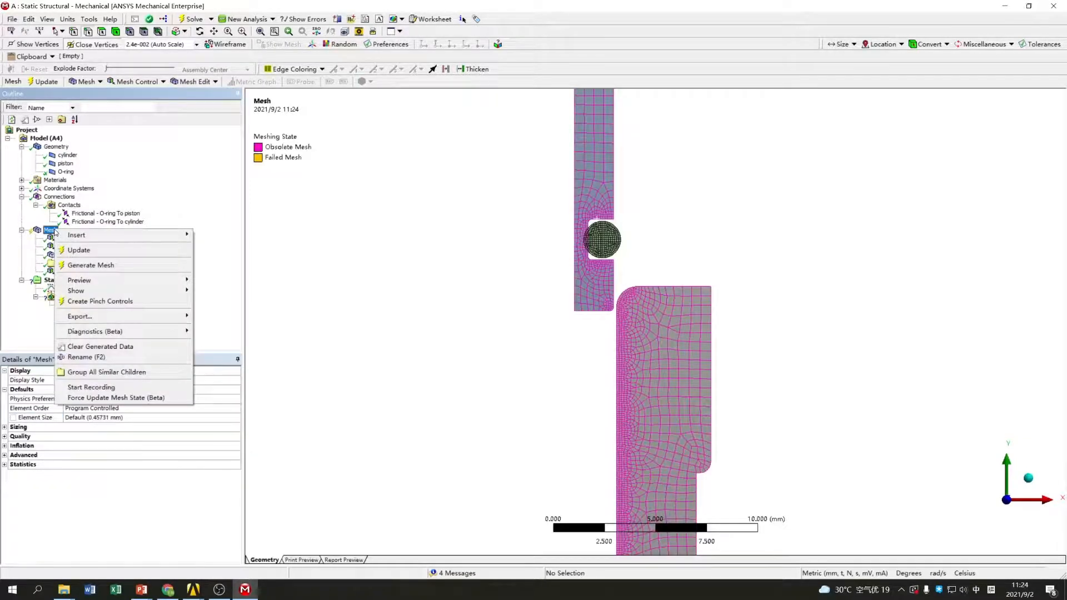
click(123, 266)
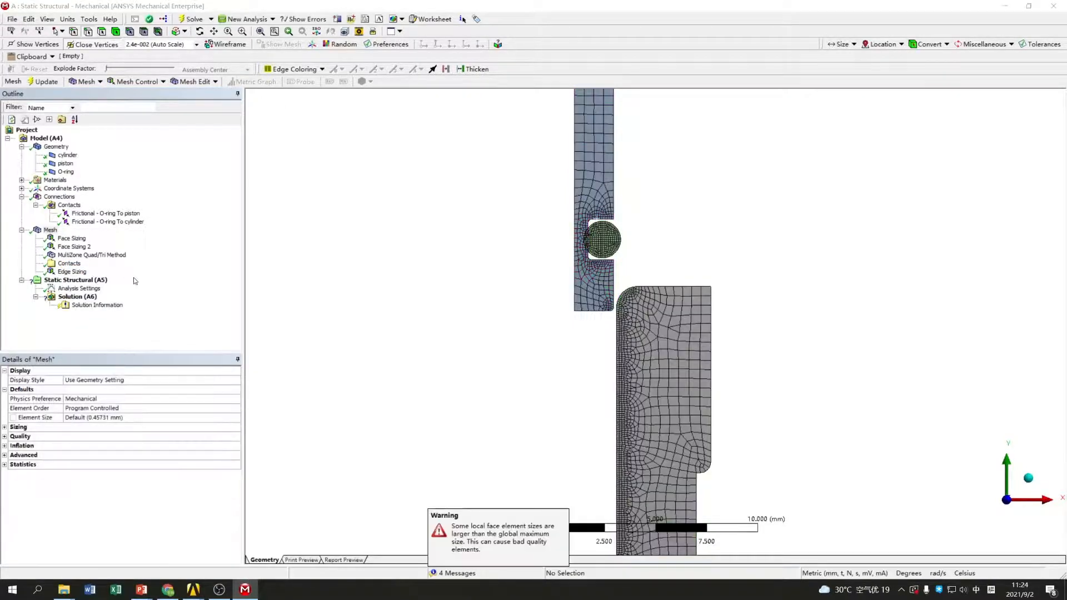
scroll(619, 314, down, 3)
scroll(620, 316, down, 2)
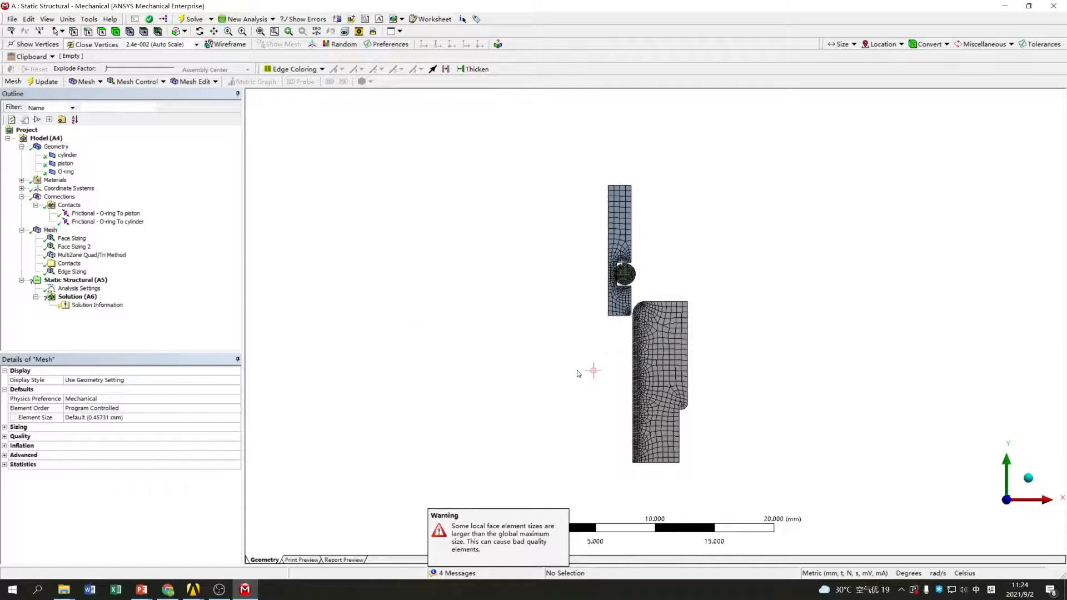
Set the mesh metric to Element Quality to examine the quality distribution of the generated mesh
scroll(582, 364, up, 3)
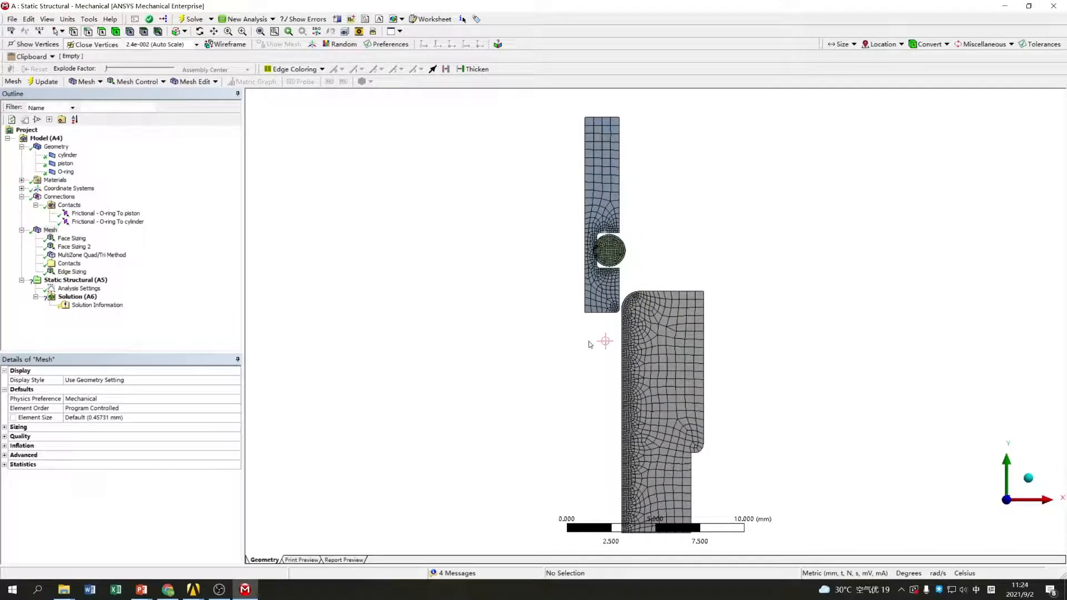
click(6, 437)
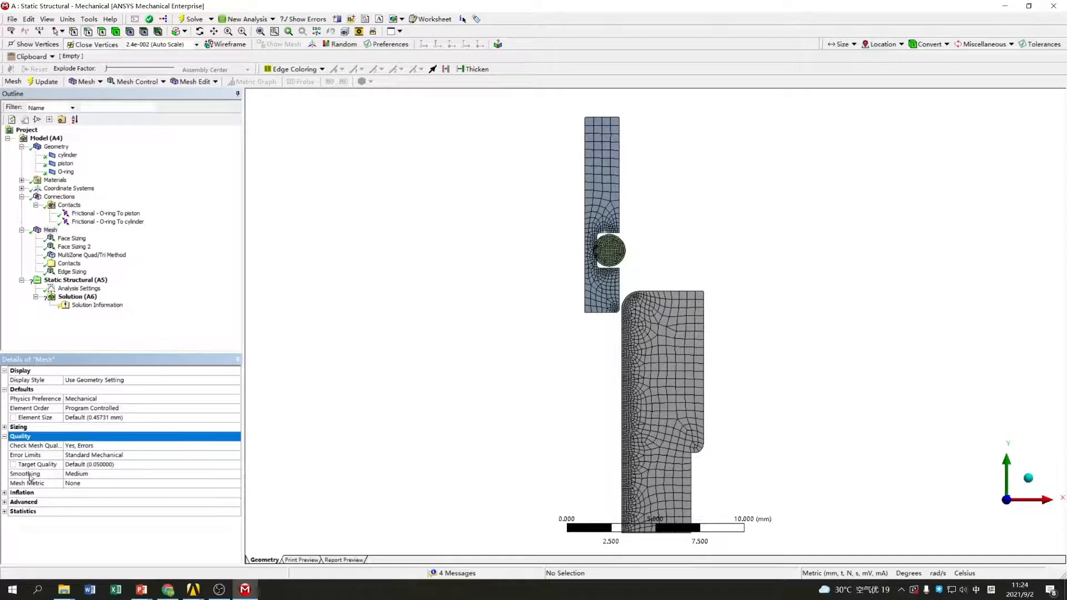
click(89, 483)
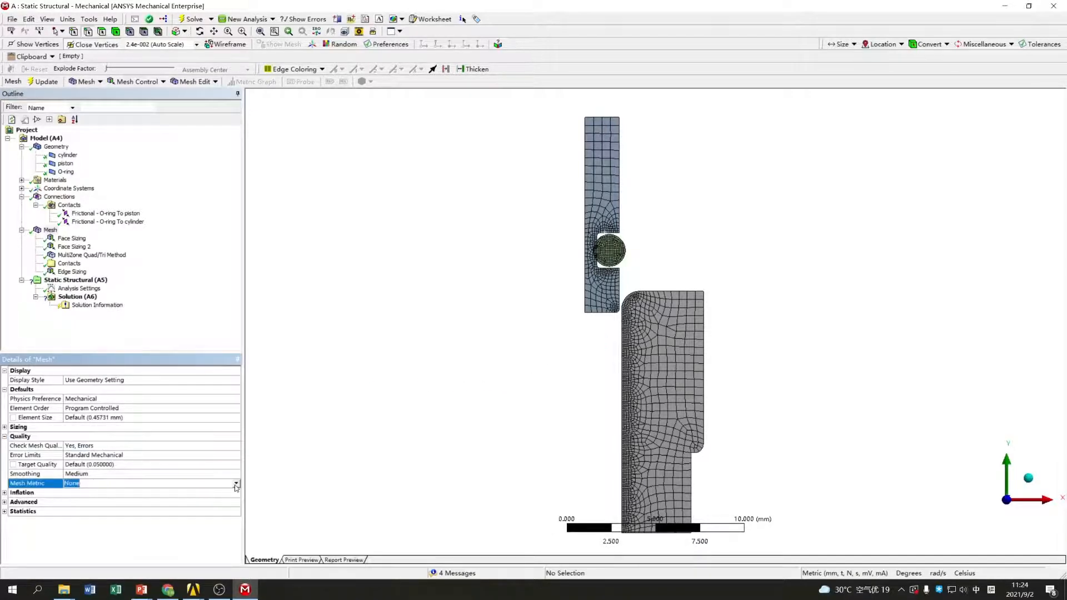
click(236, 483)
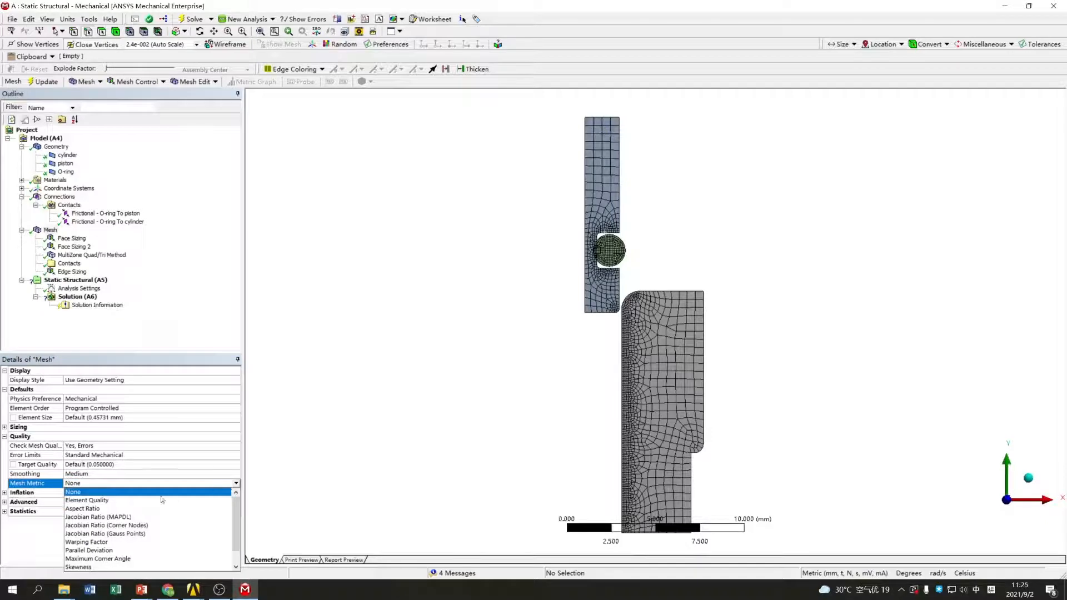
click(98, 501)
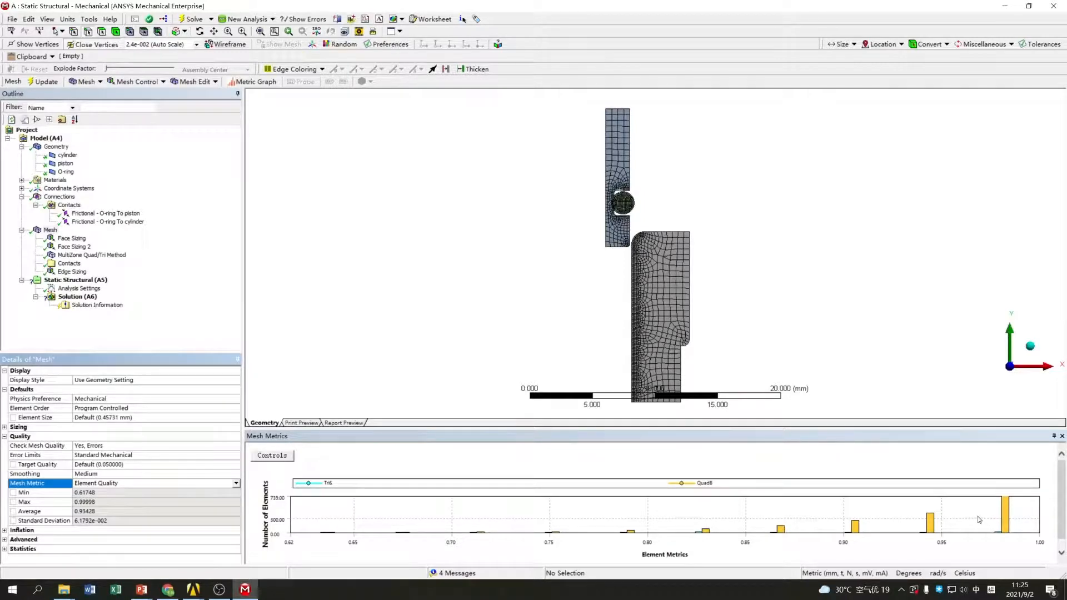
click(50, 229)
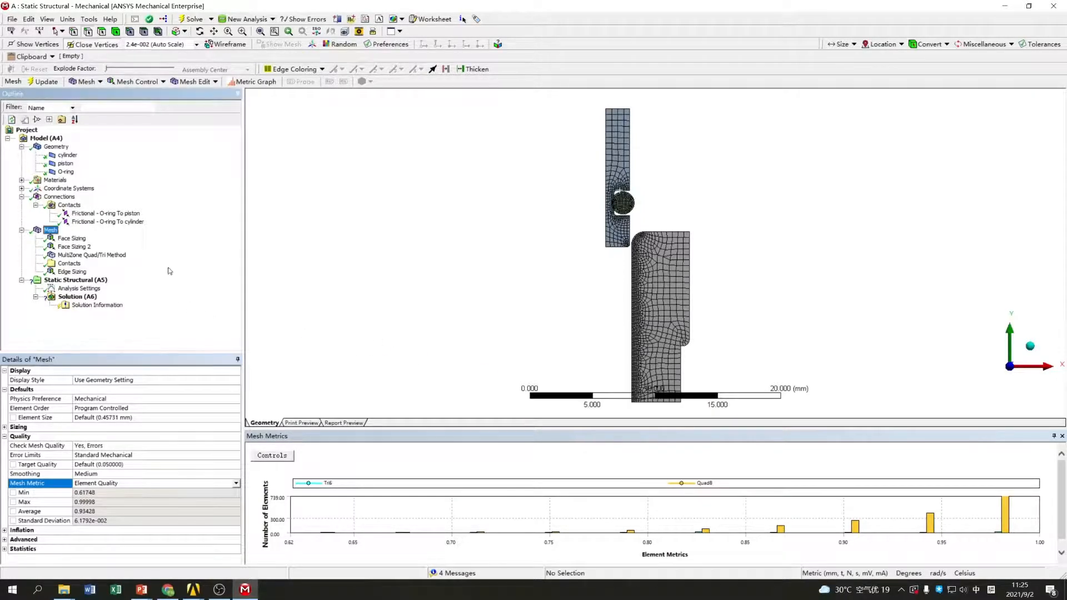
Insert a Symmetry object under the model and set its first graphical expansion type to 2D AxiSymmetric
right_click(58, 146)
right_click(50, 139)
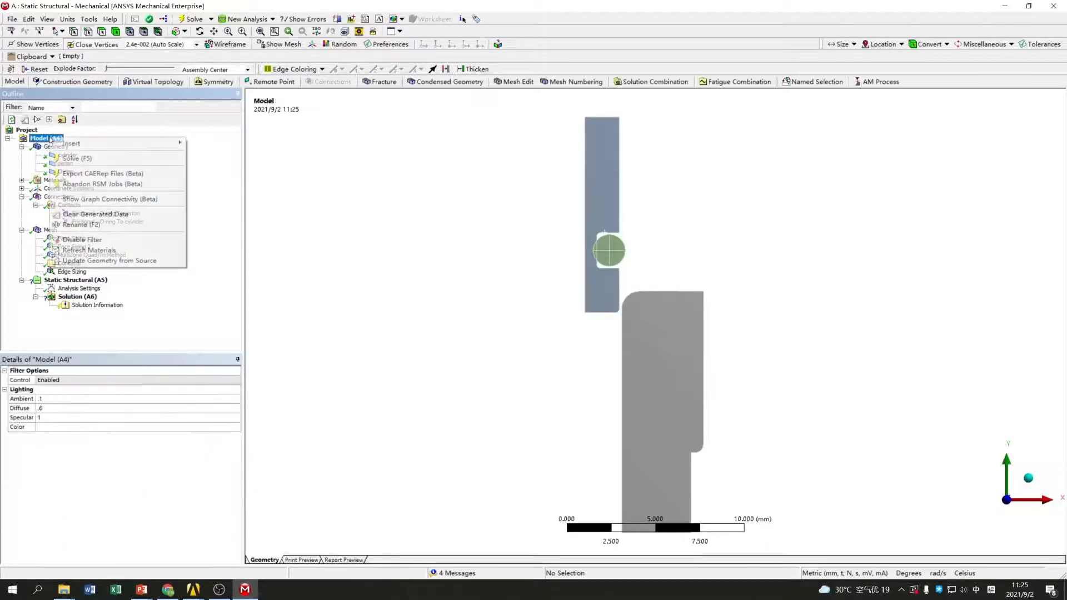
mouse_move(105, 144)
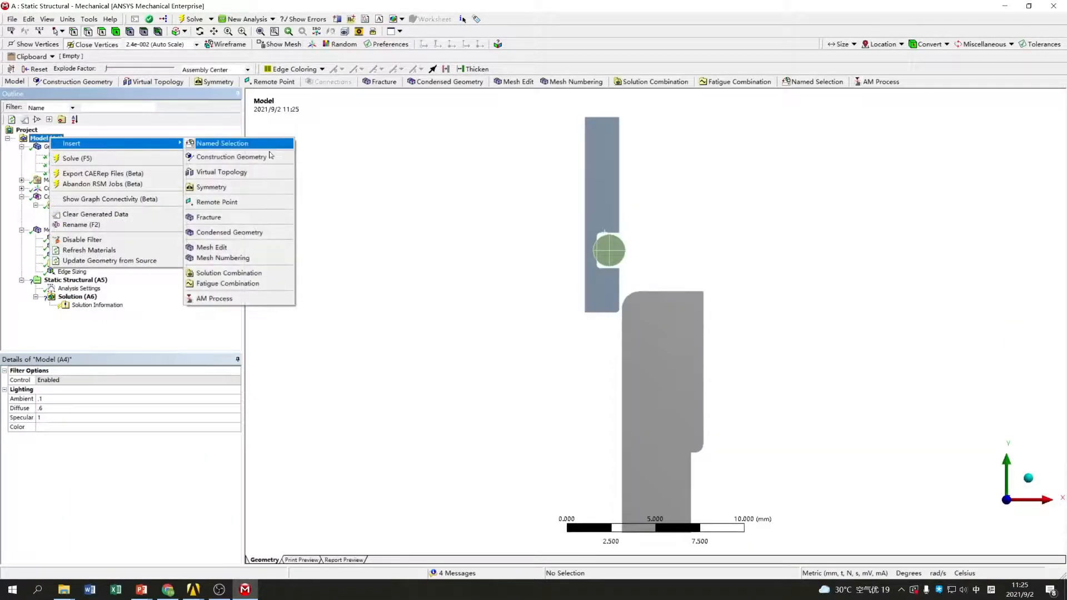
click(264, 190)
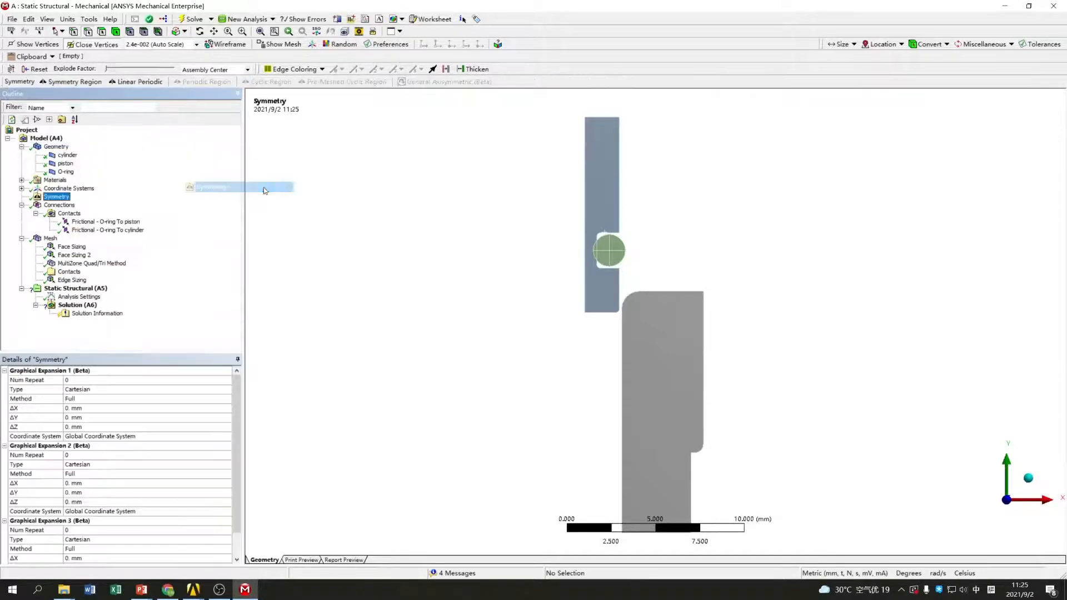
click(116, 391)
click(227, 390)
click(95, 417)
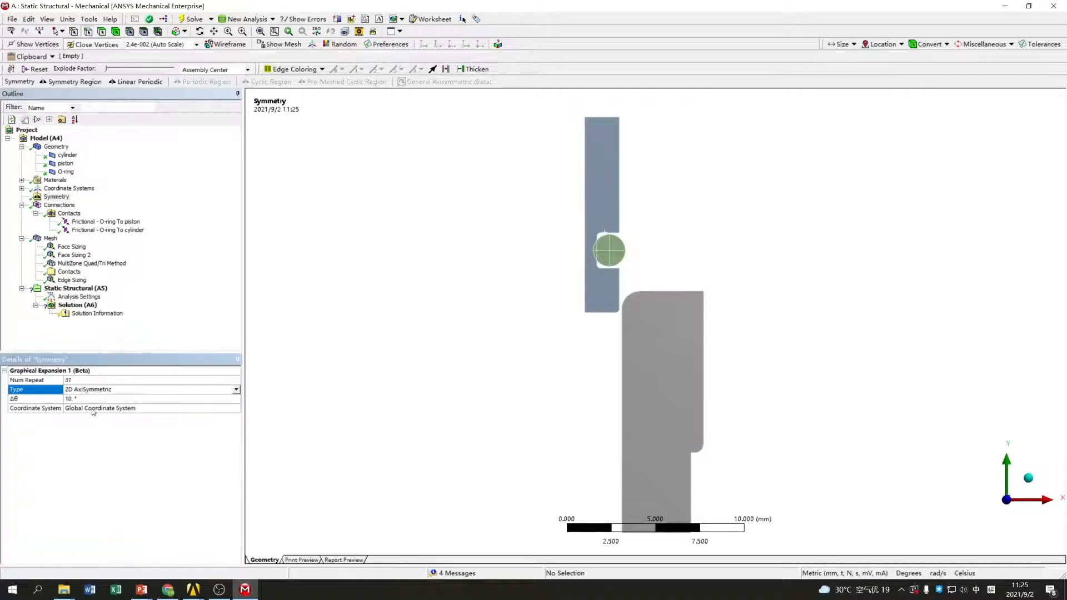
Set the axisymmetric graphical expansion's angle increment to 5° and its number of repeats to 73
click(100, 399)
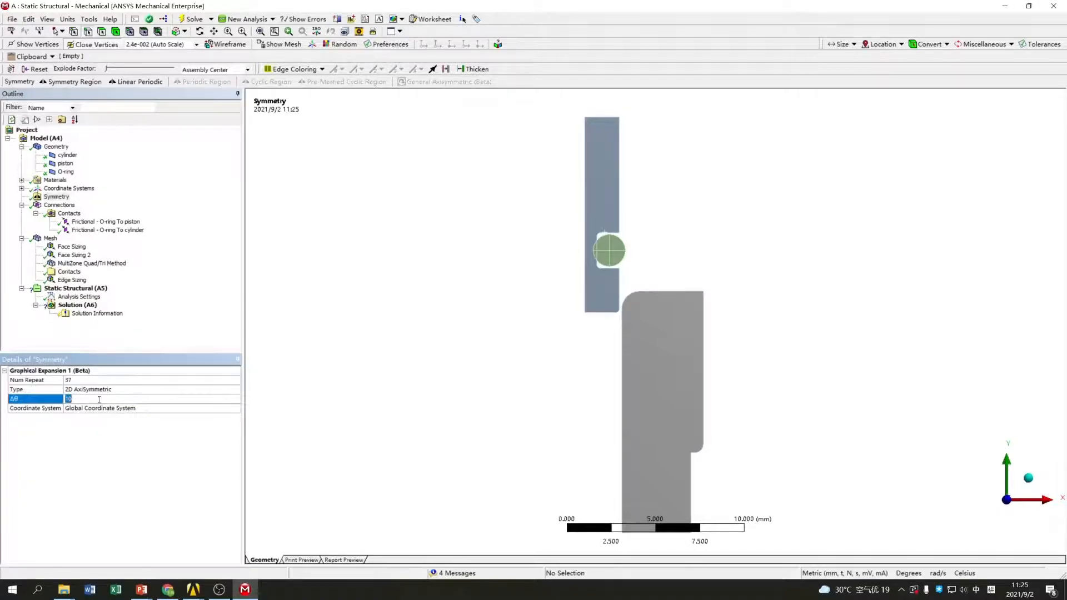
text(5)
click(92, 380)
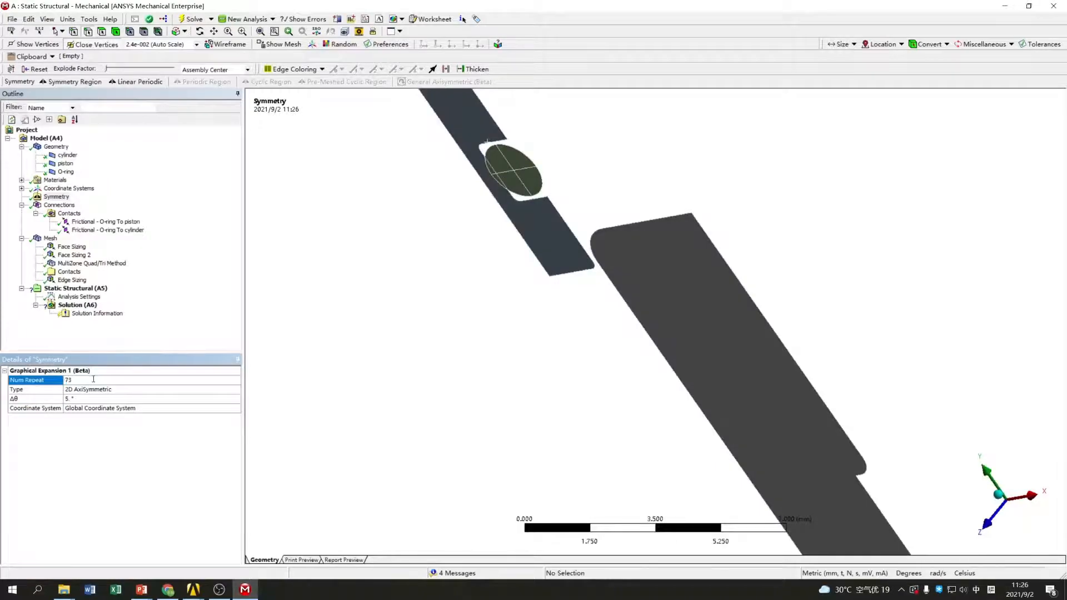
Inspect the mesh as the full revolved piston, O-ring and cylinder assembly
click(50, 239)
scroll(705, 283, up, 2)
scroll(712, 283, down, 6)
middle_drag(713, 282, 577, 220)
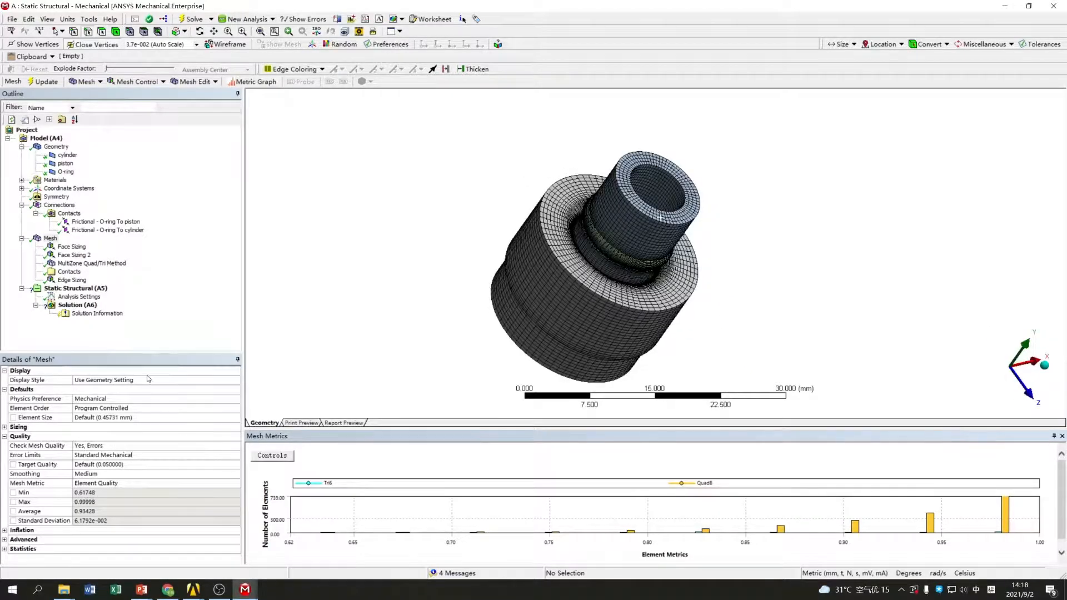
Set the number of load steps in the analysis settings to 3
click(79, 297)
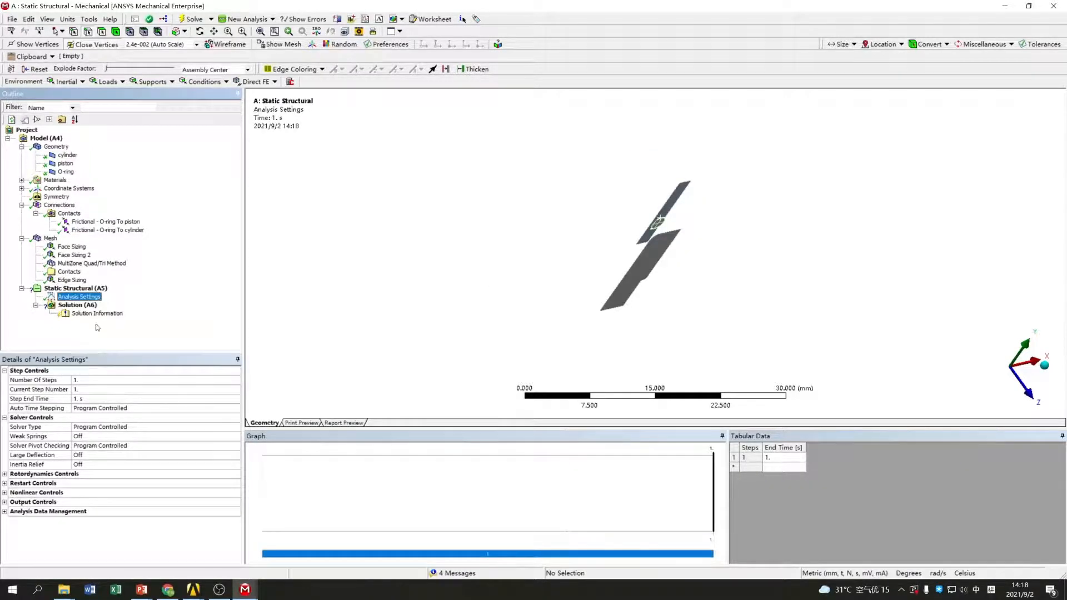
click(92, 379)
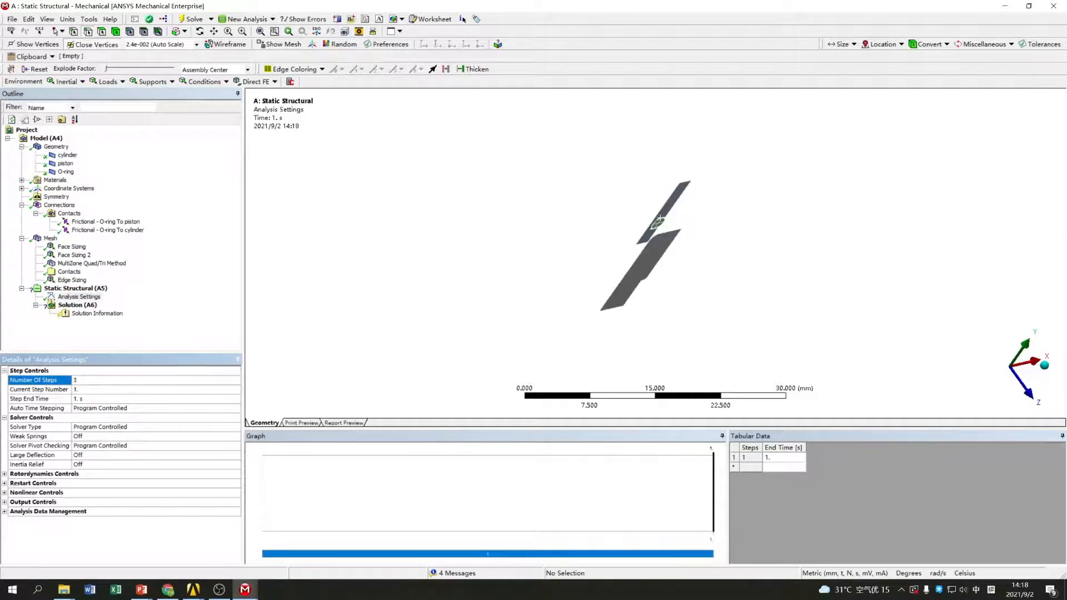
text(3)
For load step 1, turn on auto time stepping with 20 initial, 5 minimum and 100 maximum substeps
click(104, 390)
click(133, 409)
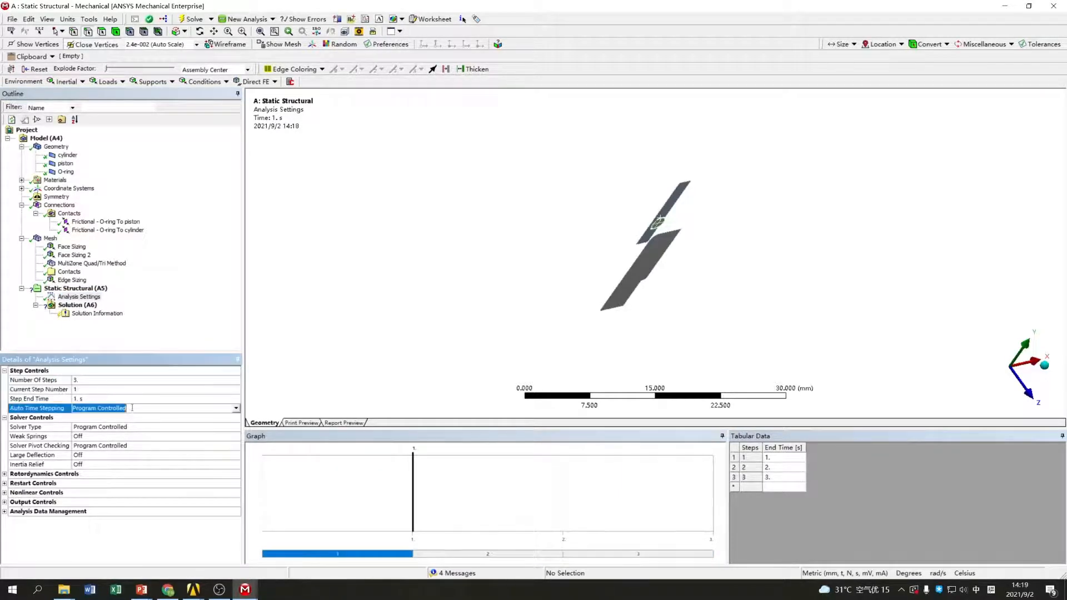
click(236, 409)
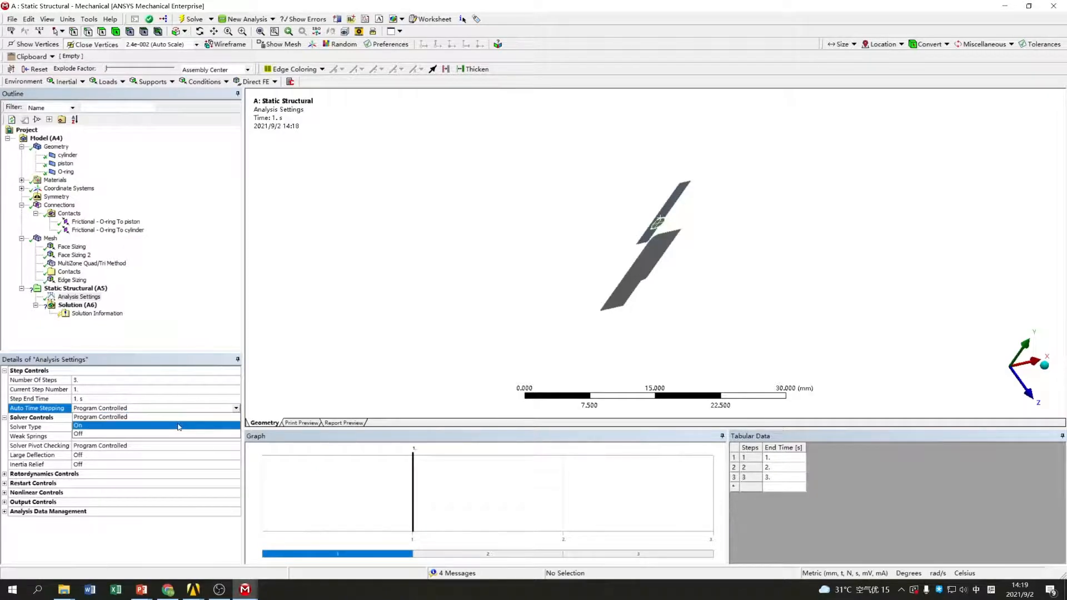
click(179, 427)
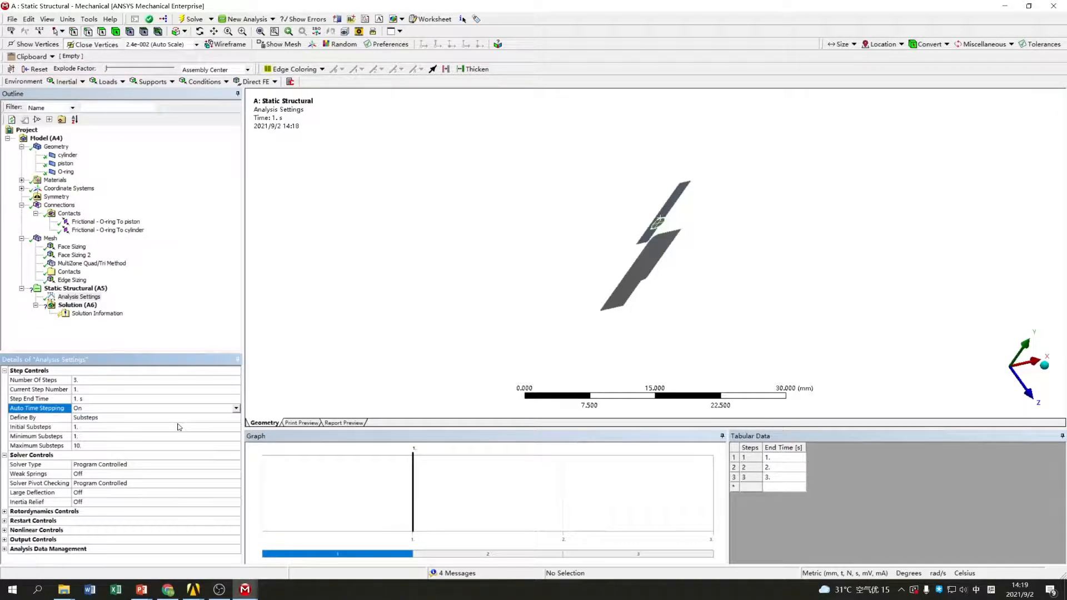
click(119, 427)
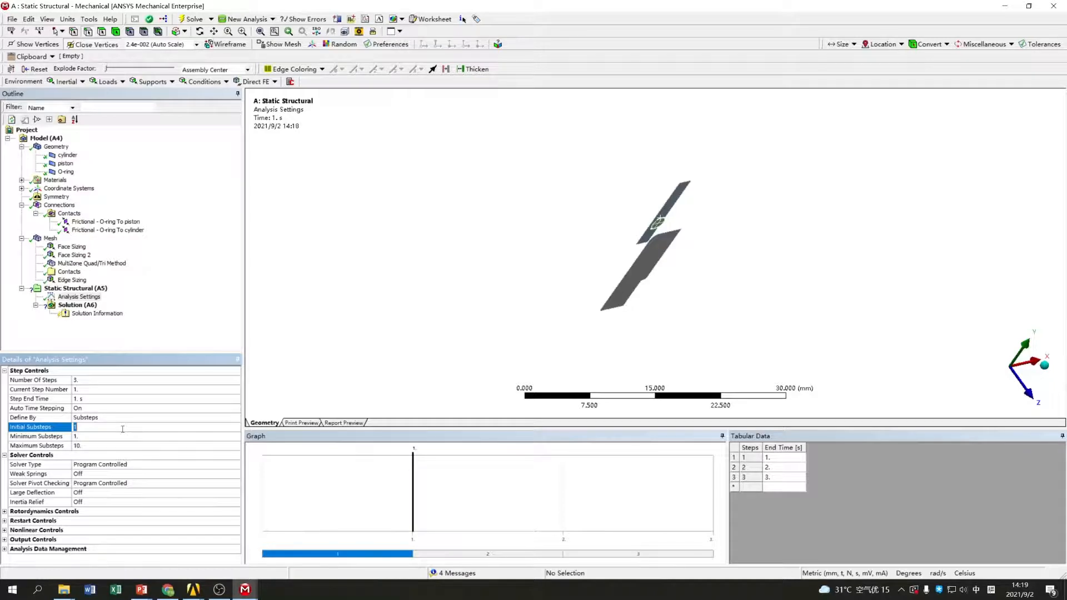
text(20)
click(124, 436)
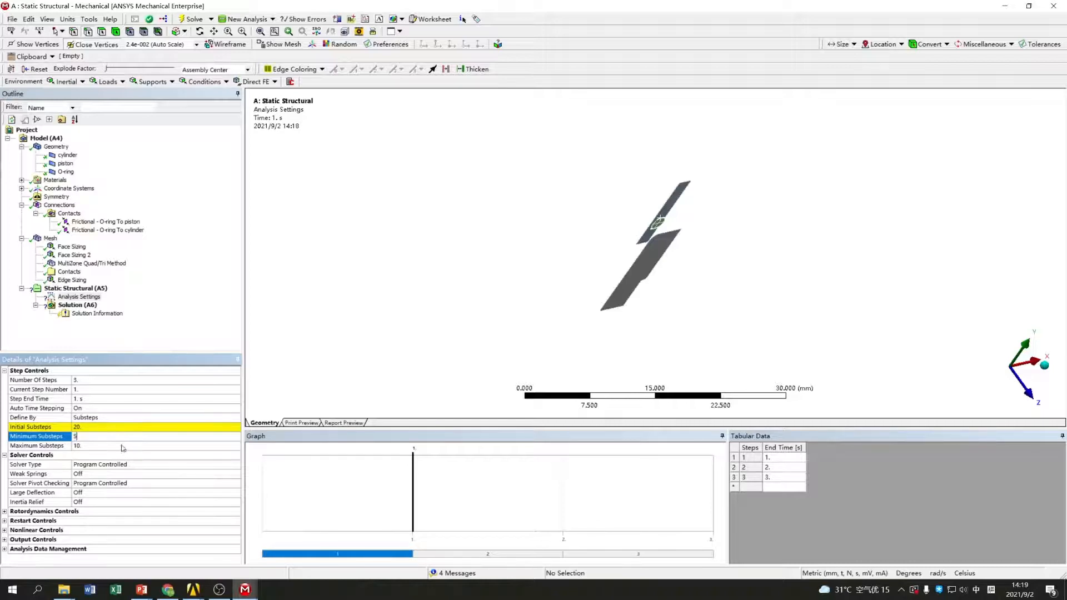
click(118, 448)
text(10)
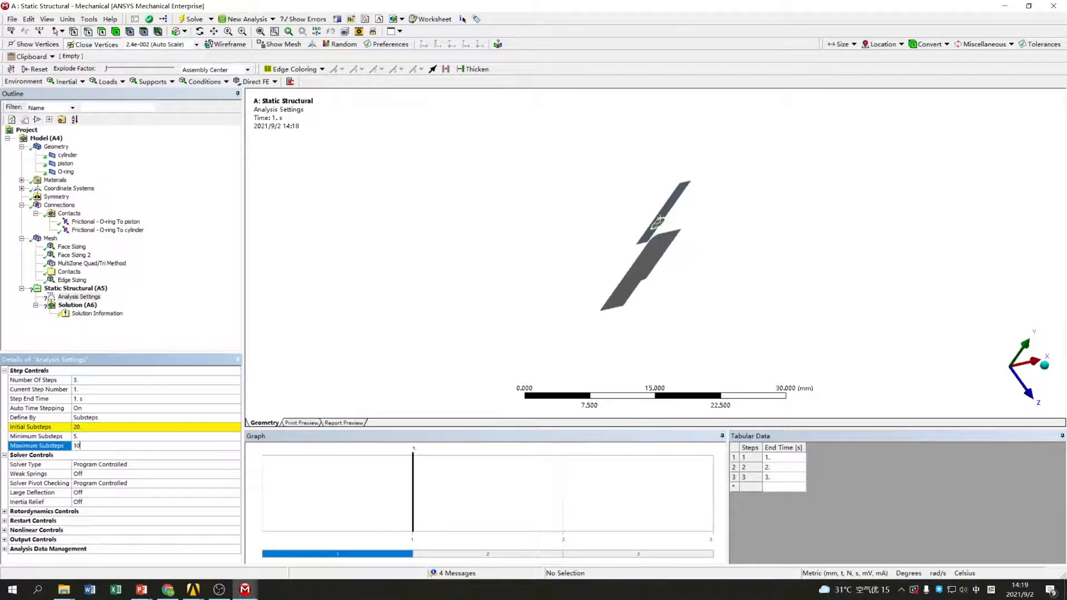
For load step 2, turn on auto time stepping with 100 initial, 20 minimum and 1000 maximum substeps
click(118, 387)
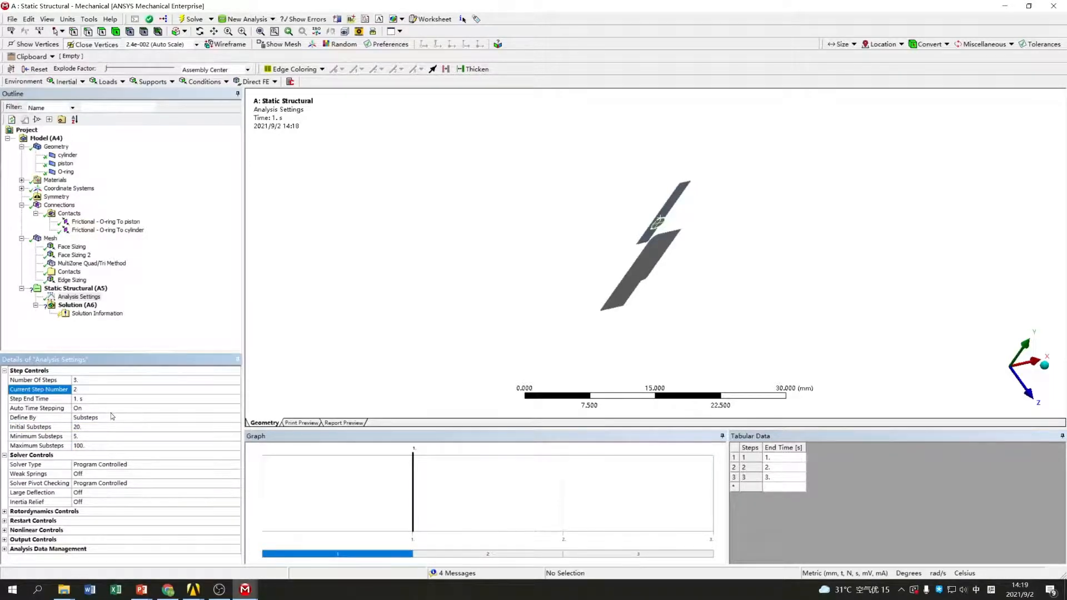
key(Return)
click(109, 410)
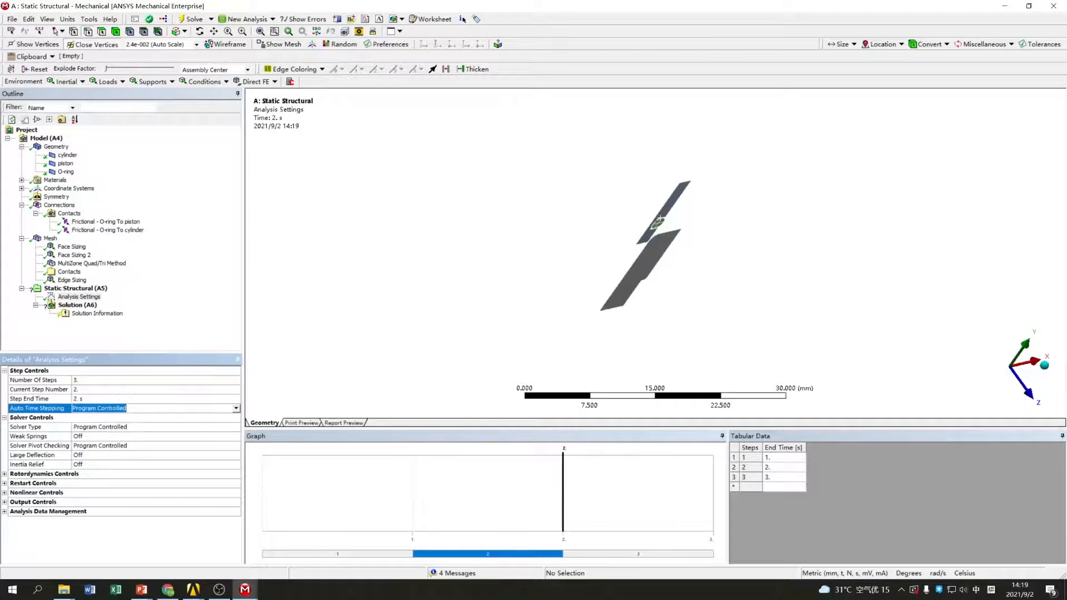
click(235, 408)
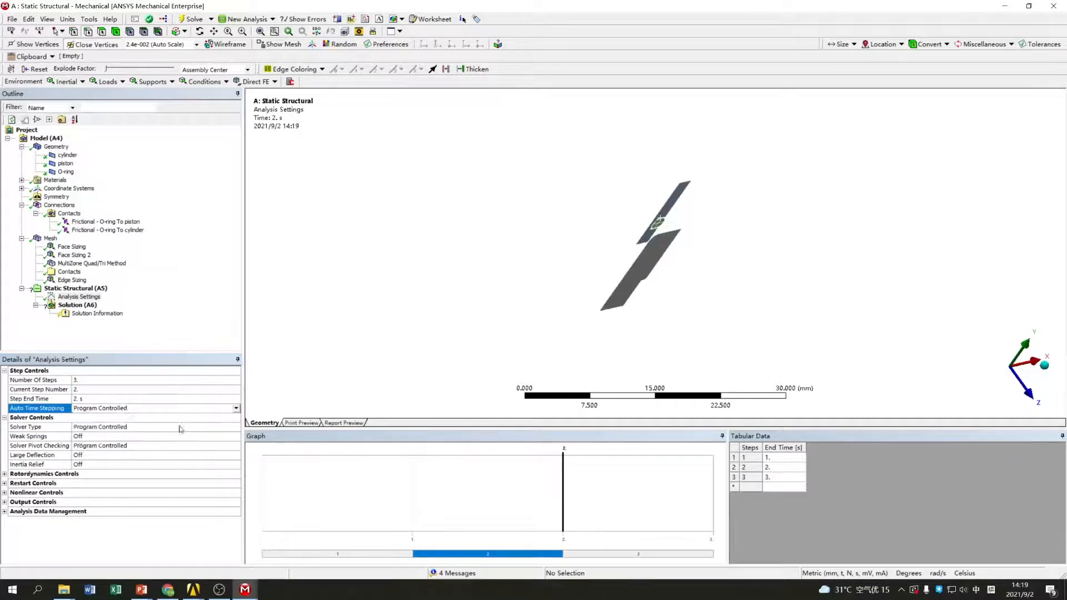
click(180, 427)
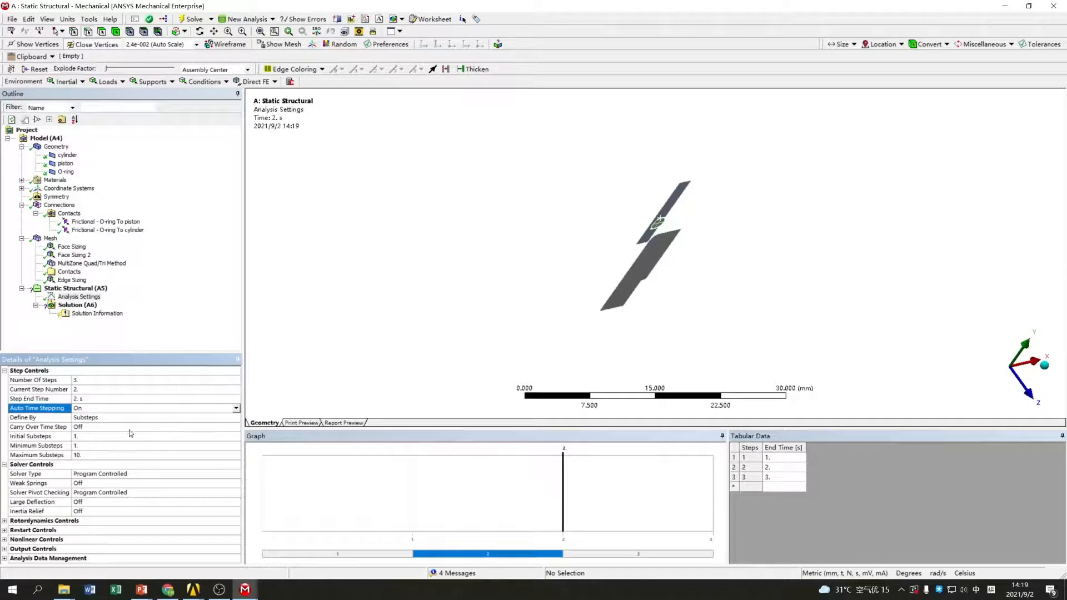
click(103, 439)
text(100)
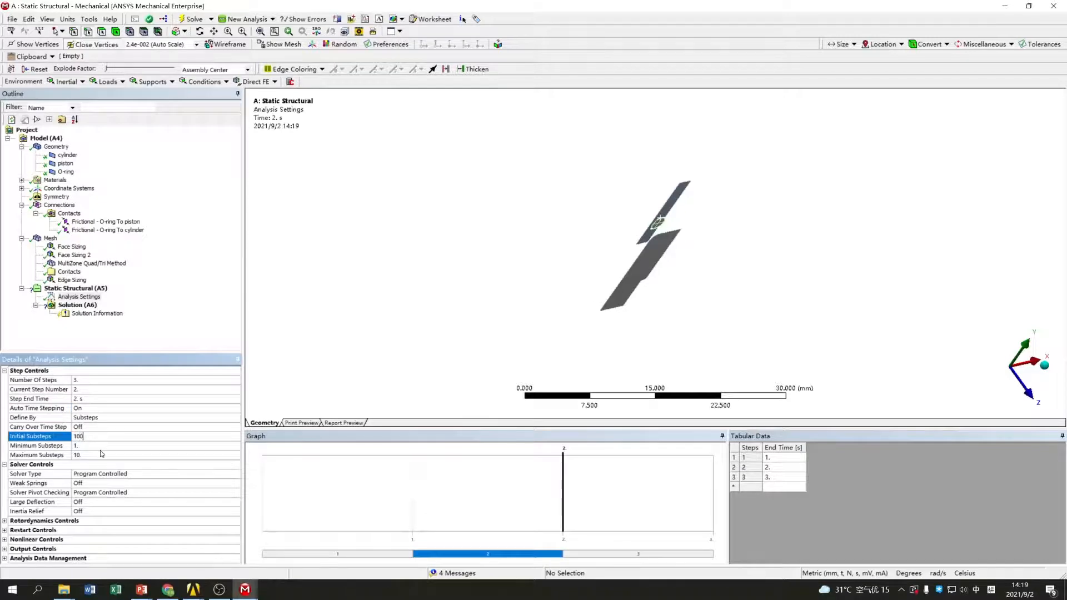
click(100, 446)
text(20)
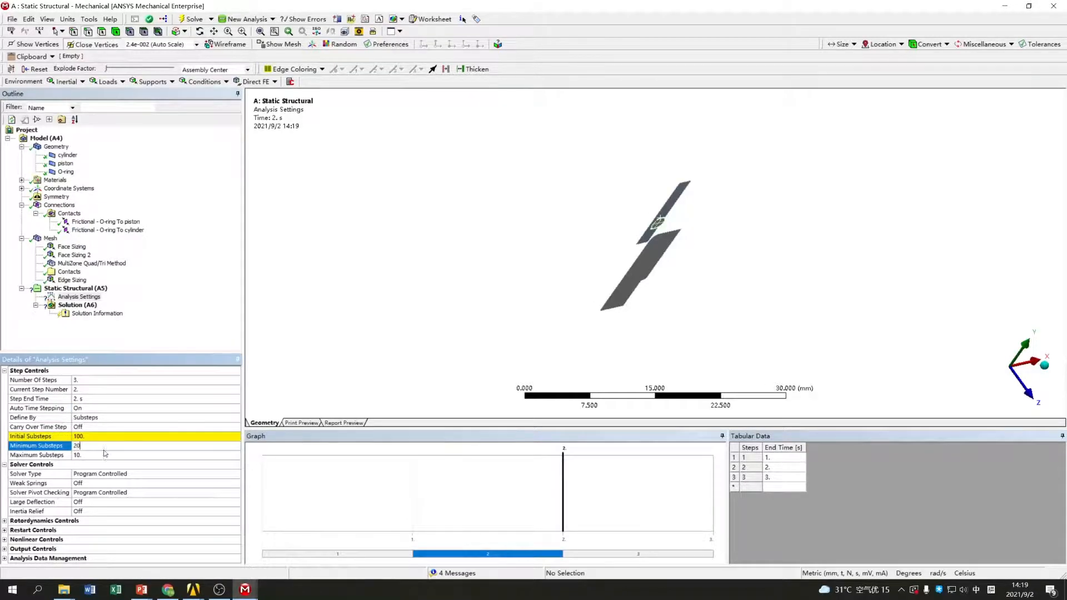
click(104, 455)
text(1000)
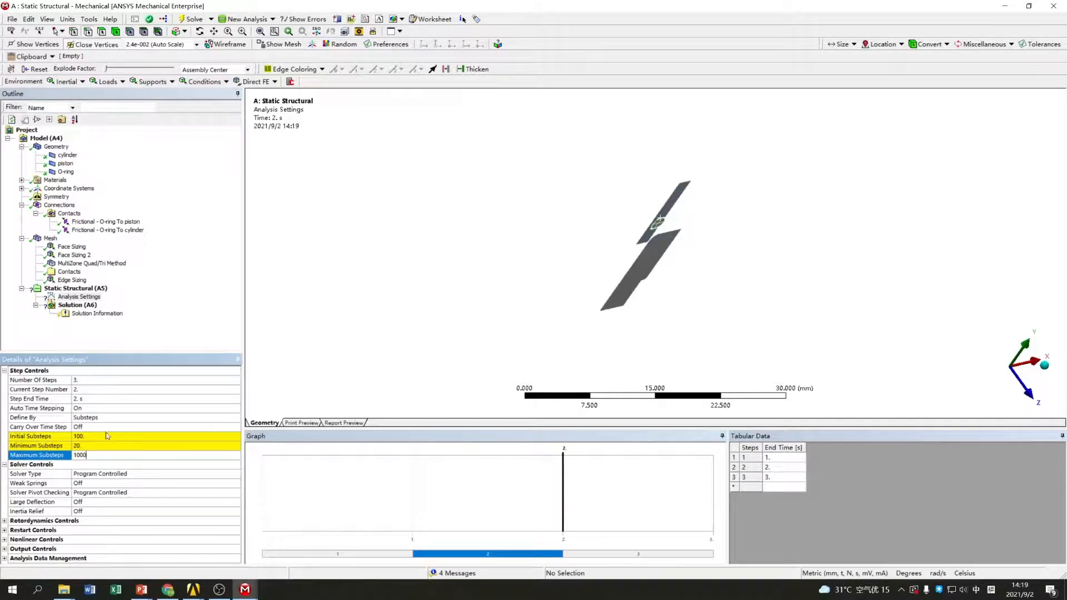
For load step 3, turn on auto time stepping with 100 initial, 50 minimum and 1000 maximum substeps
click(108, 398)
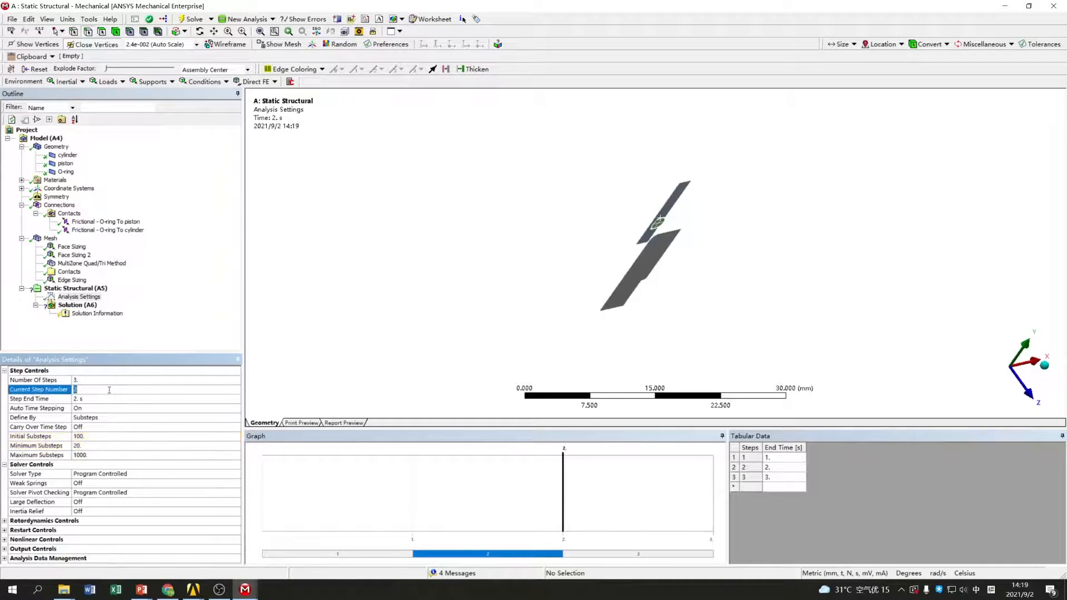
click(137, 389)
key(Return)
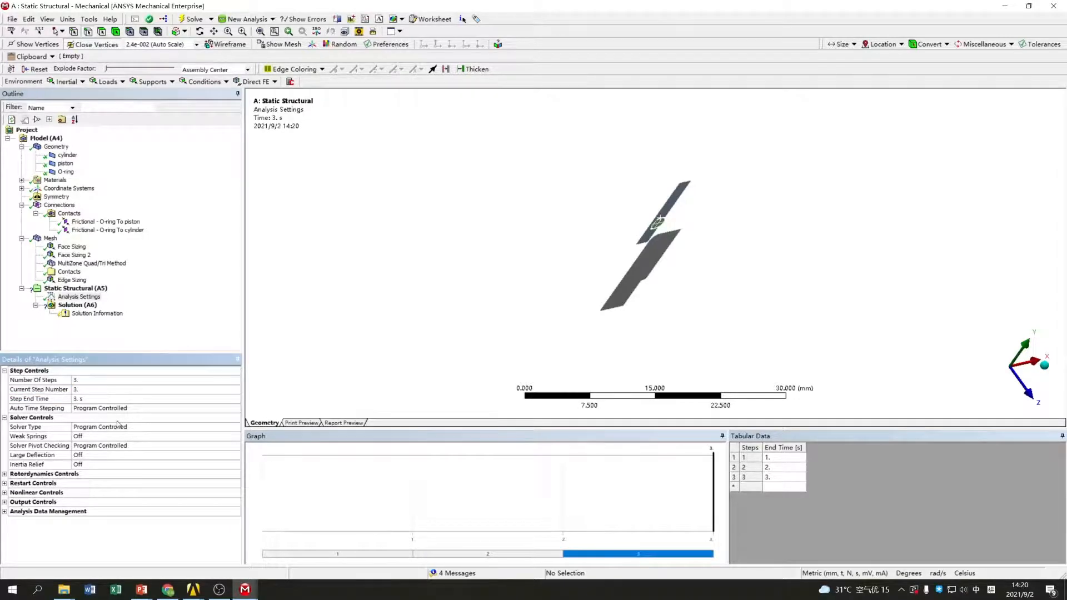
click(112, 409)
click(236, 409)
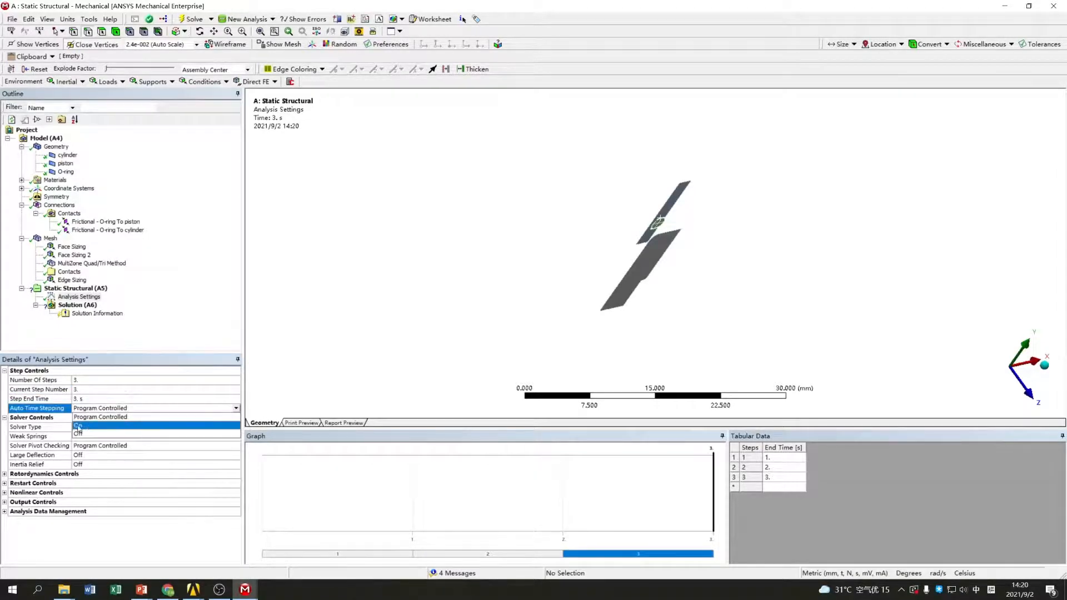
click(81, 428)
click(87, 436)
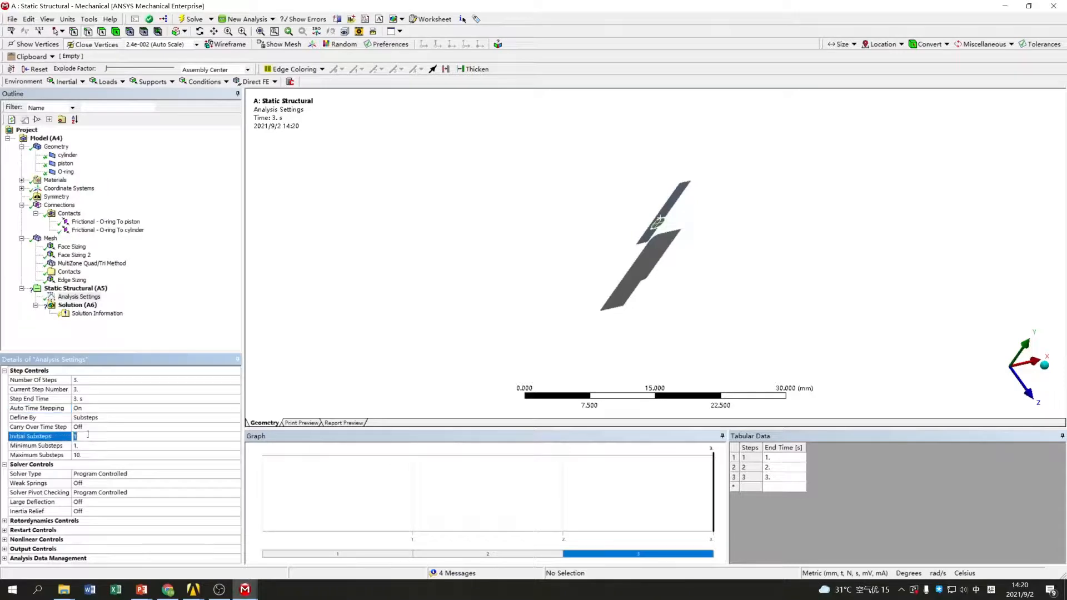
text(100)
click(88, 446)
text(2)
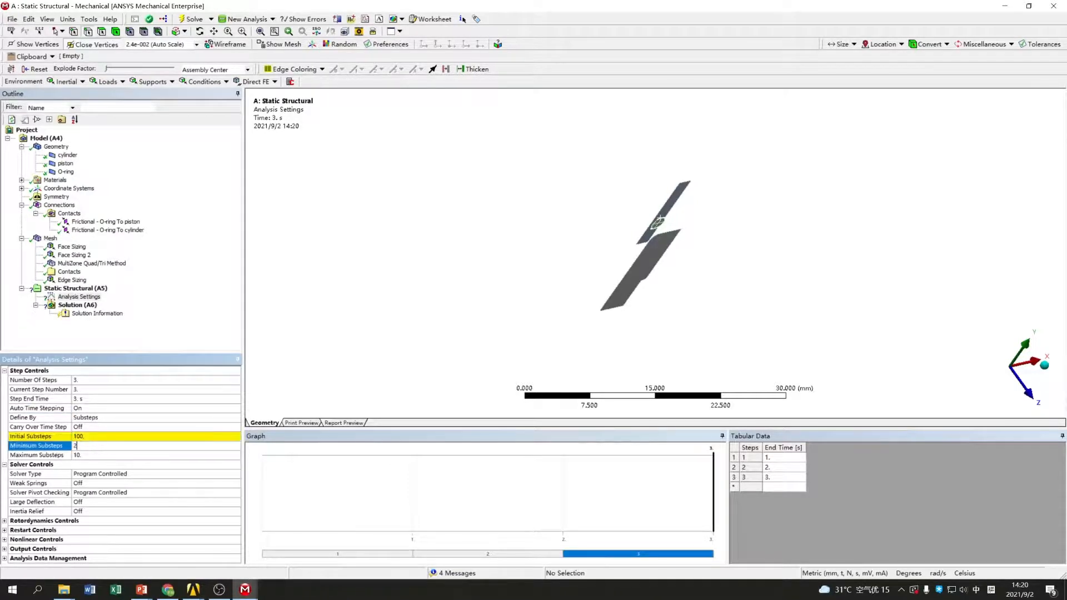
text(50)
click(99, 455)
text(1000)
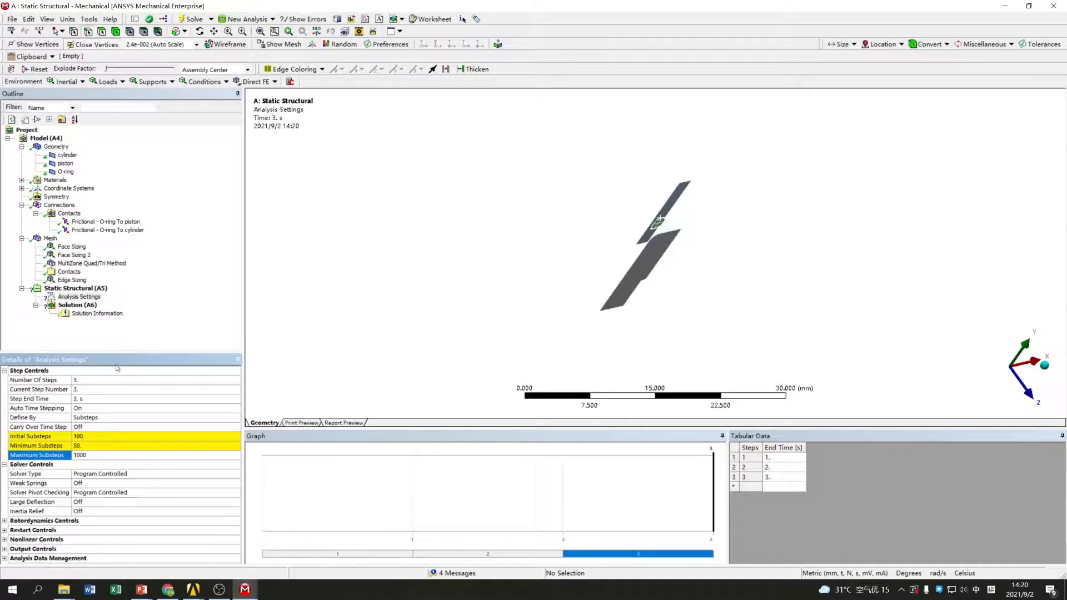
Turn on large deflection in the analysis settings and set the current step number back to 1
click(129, 504)
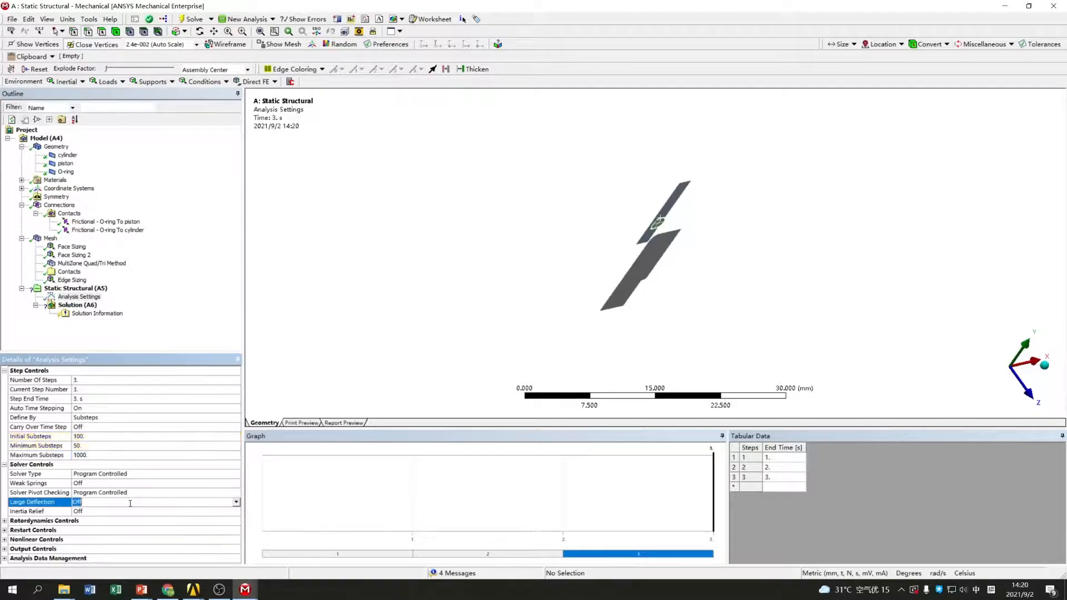
click(236, 502)
click(186, 521)
click(102, 391)
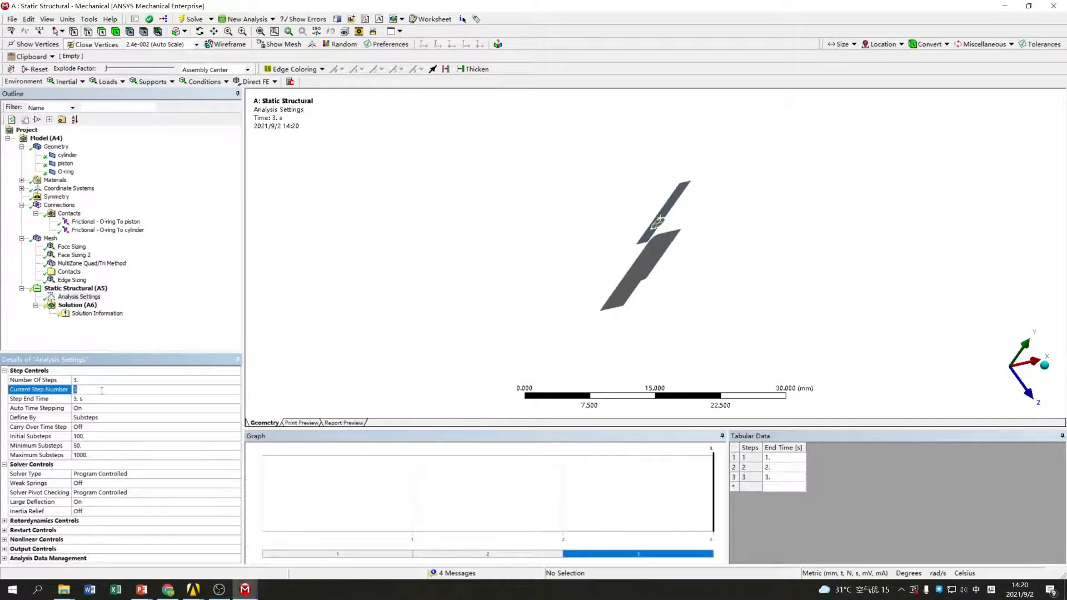
key(Return)
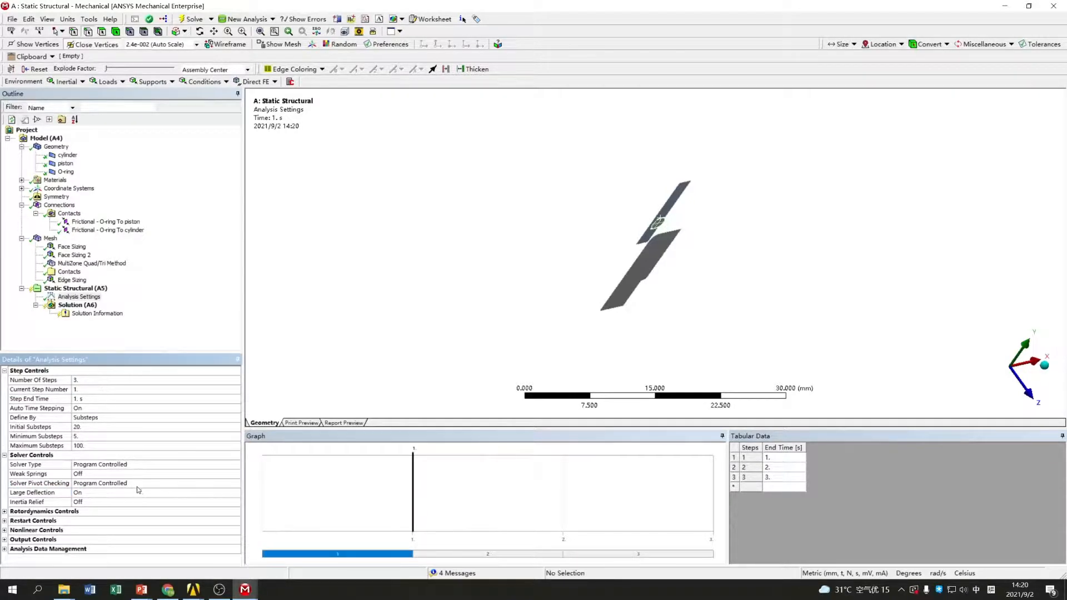
click(176, 306)
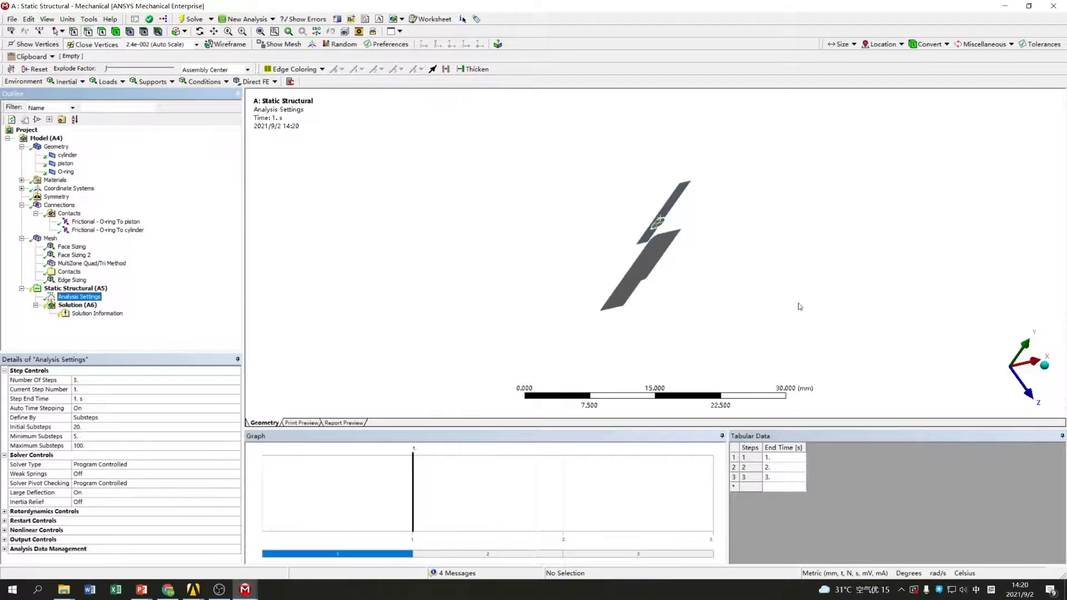
Facing the XY plane, add a fixed support to the grooved part's long vertical edge on the side opposite the O-ring groove
mouse_move(988, 374)
click(1023, 383)
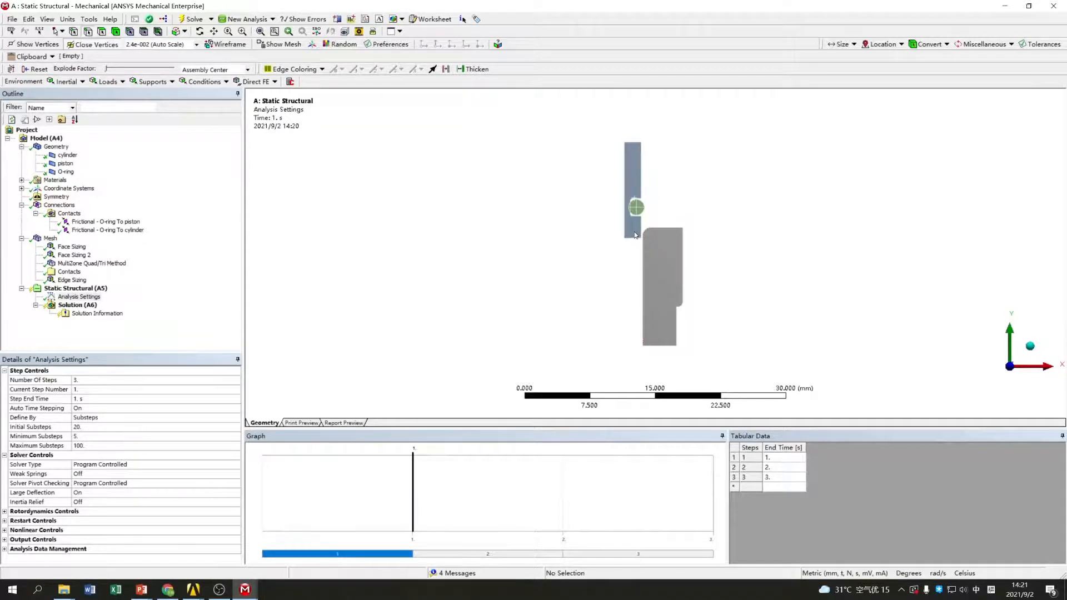
click(152, 82)
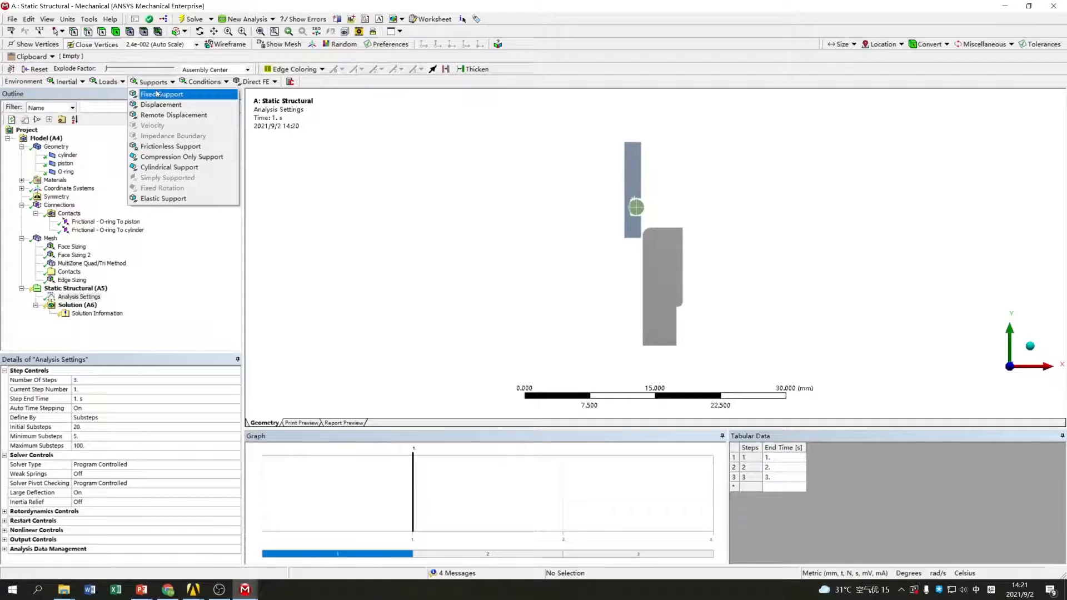
click(158, 93)
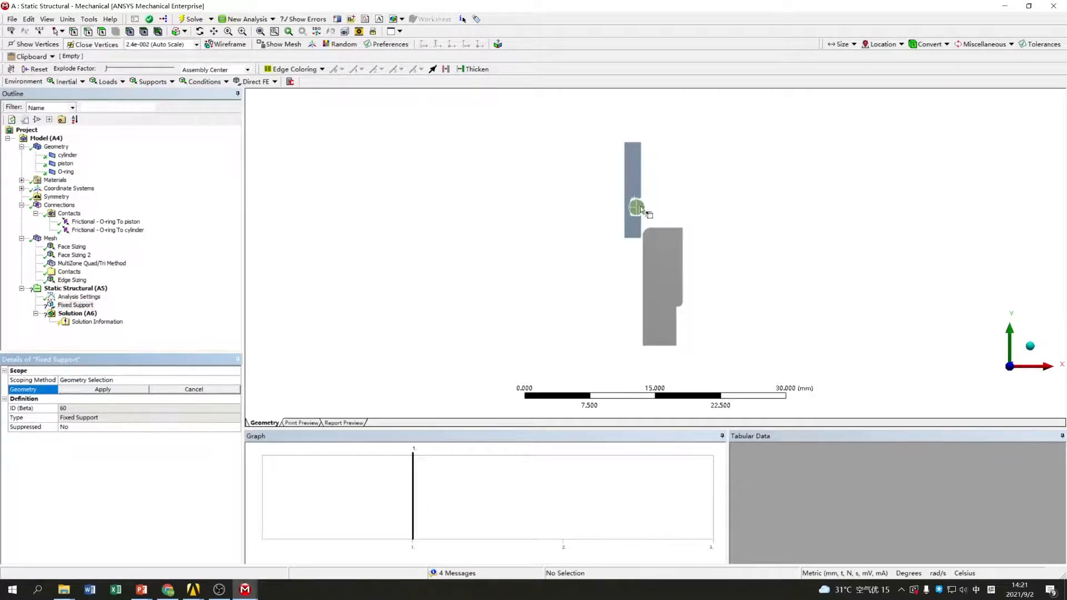
click(625, 178)
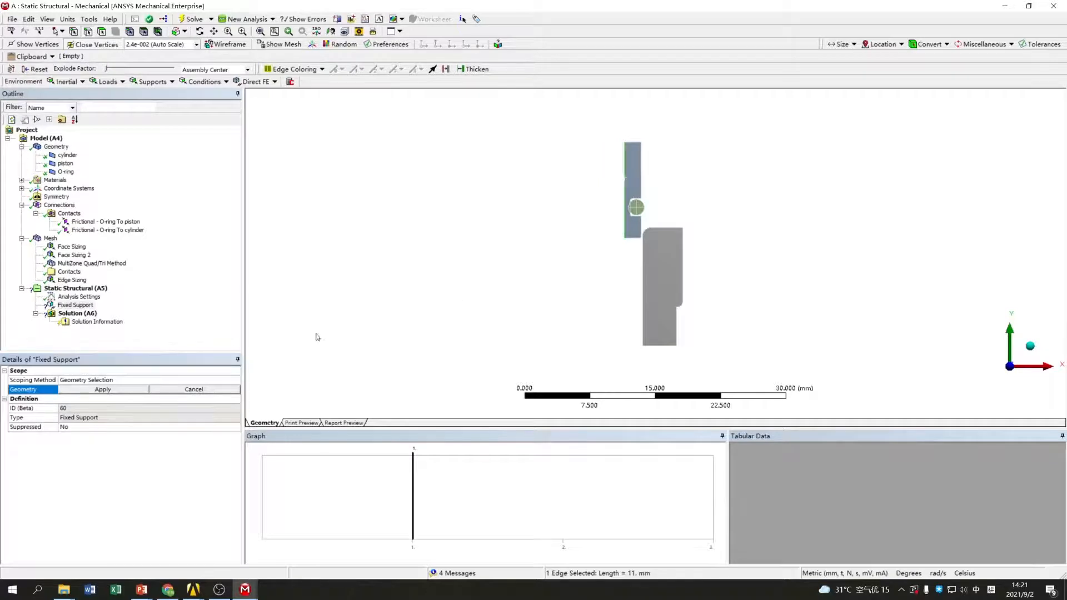
click(93, 392)
click(148, 328)
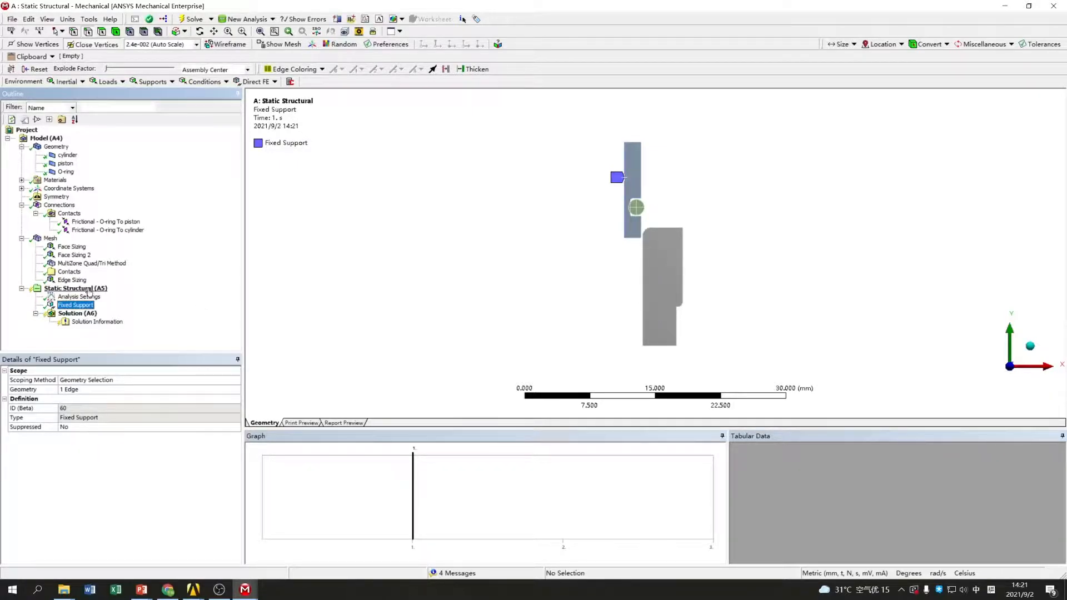
Add a displacement support scoped to the bottom edge of the larger gray part
click(119, 81)
click(168, 82)
click(169, 82)
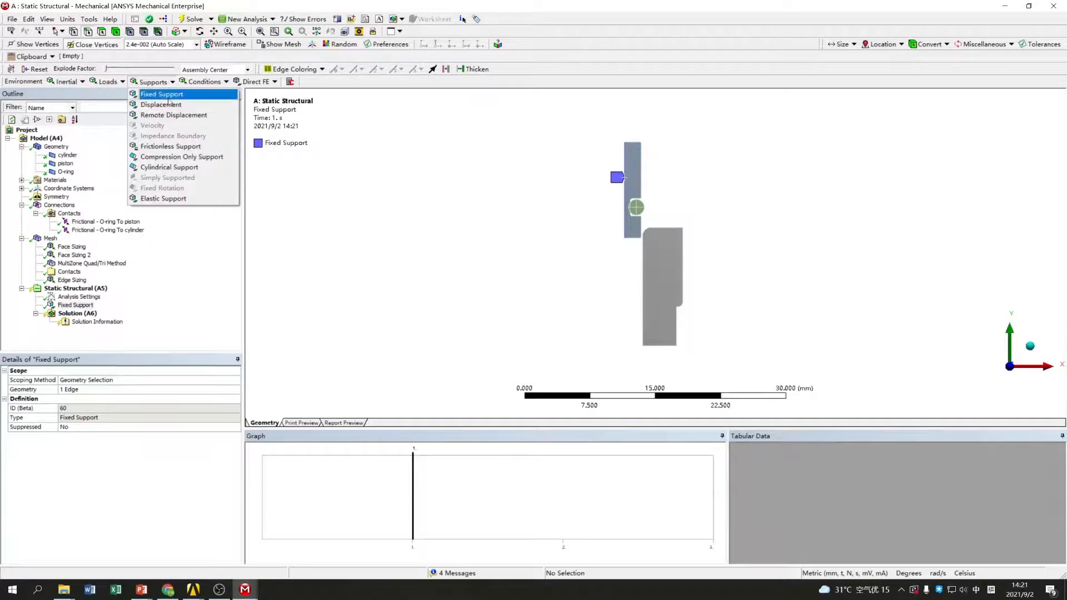
click(161, 105)
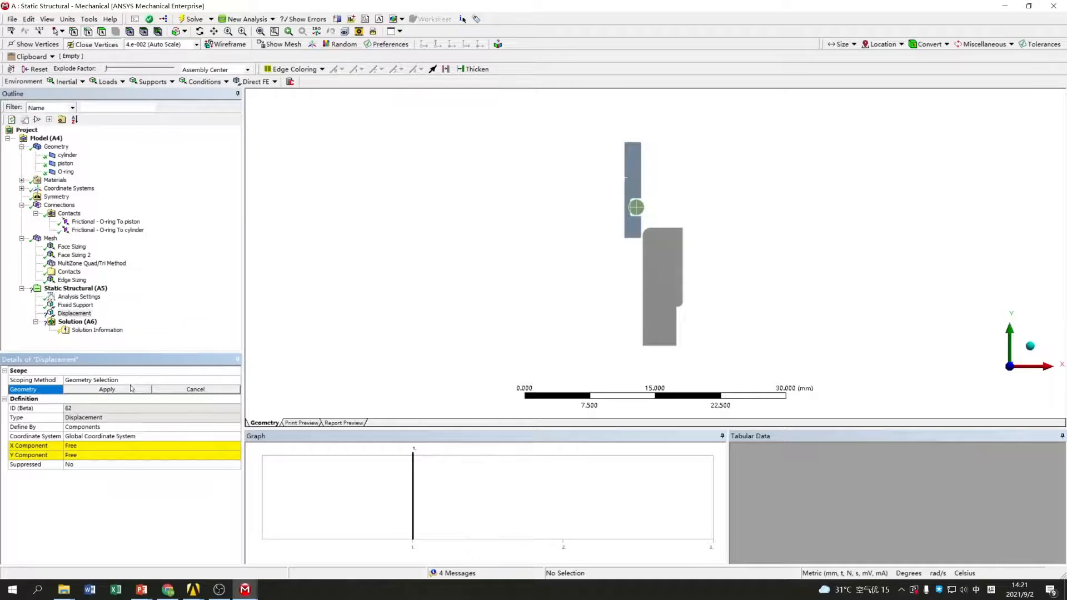
click(666, 346)
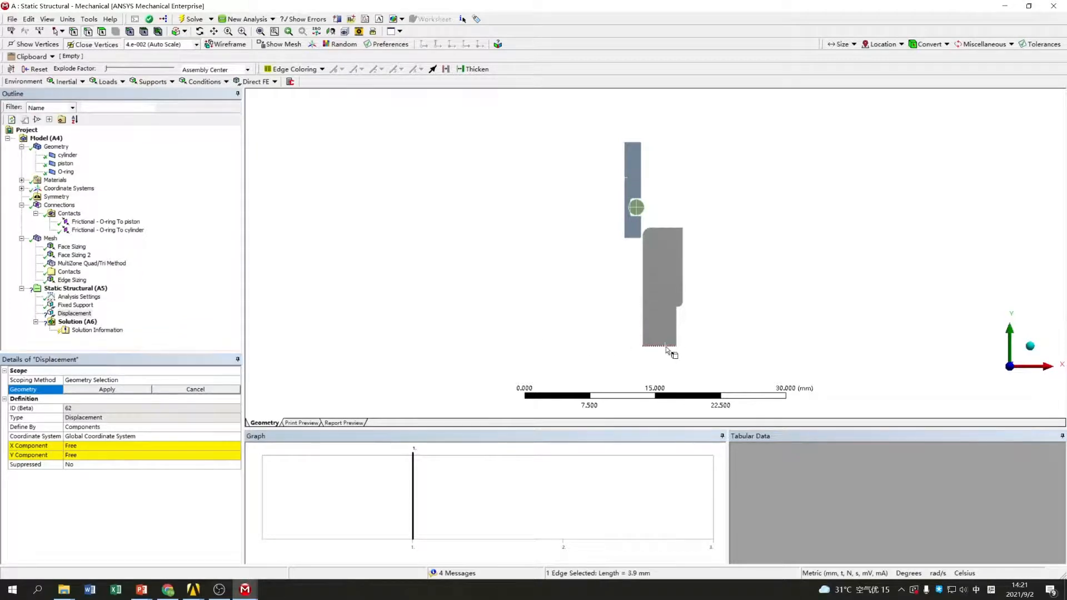
click(121, 388)
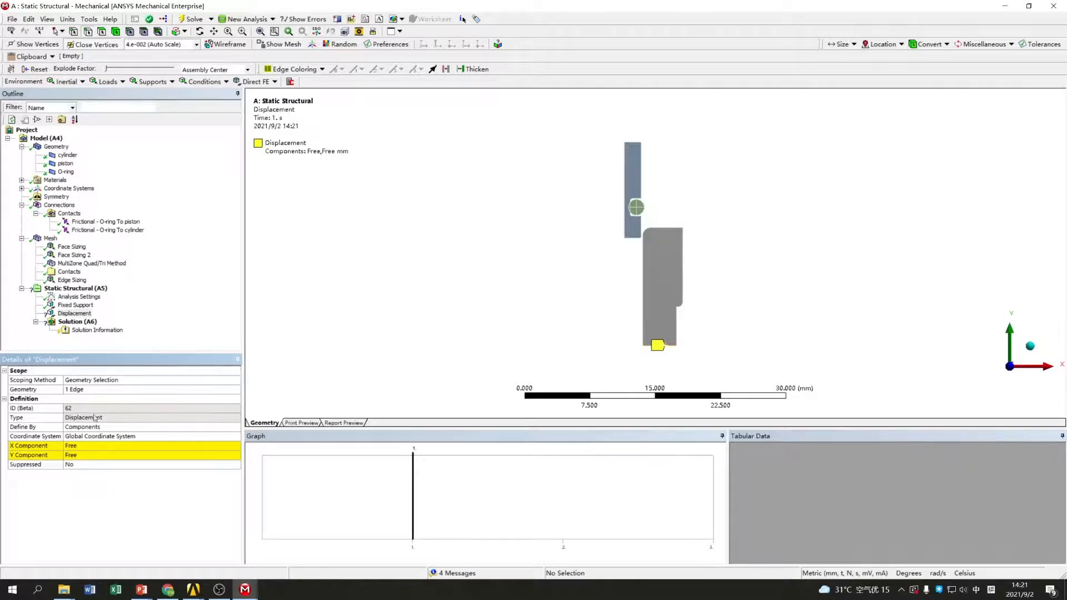
Define the displacement with an X component of 0 mm and a Y component of 5 mm
click(86, 447)
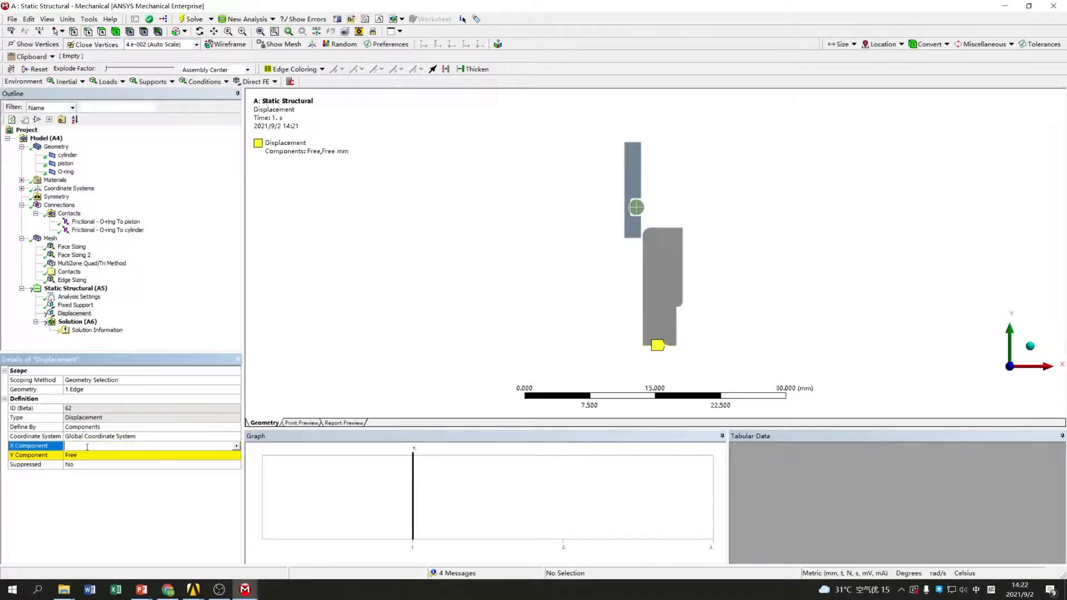
text(0)
click(97, 456)
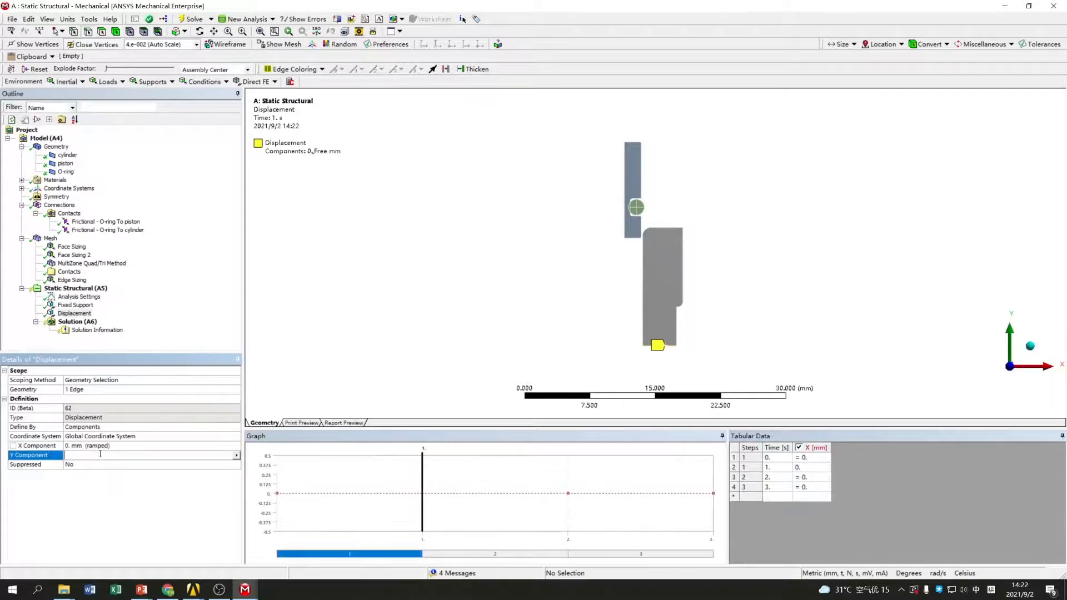
text(5)
key(Return)
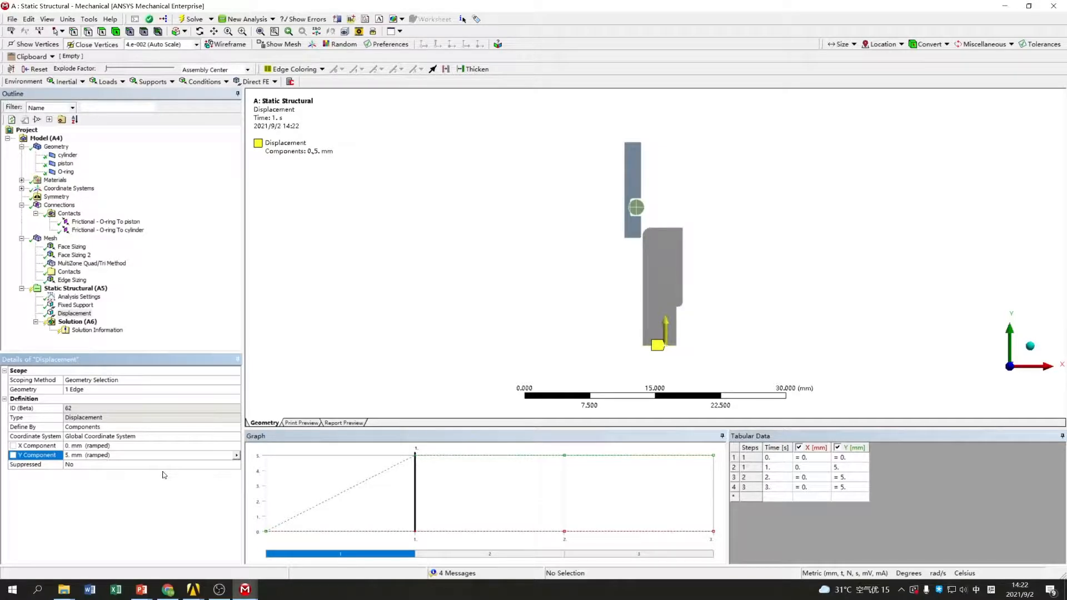
key(Up)
key(Up)
key(Up)
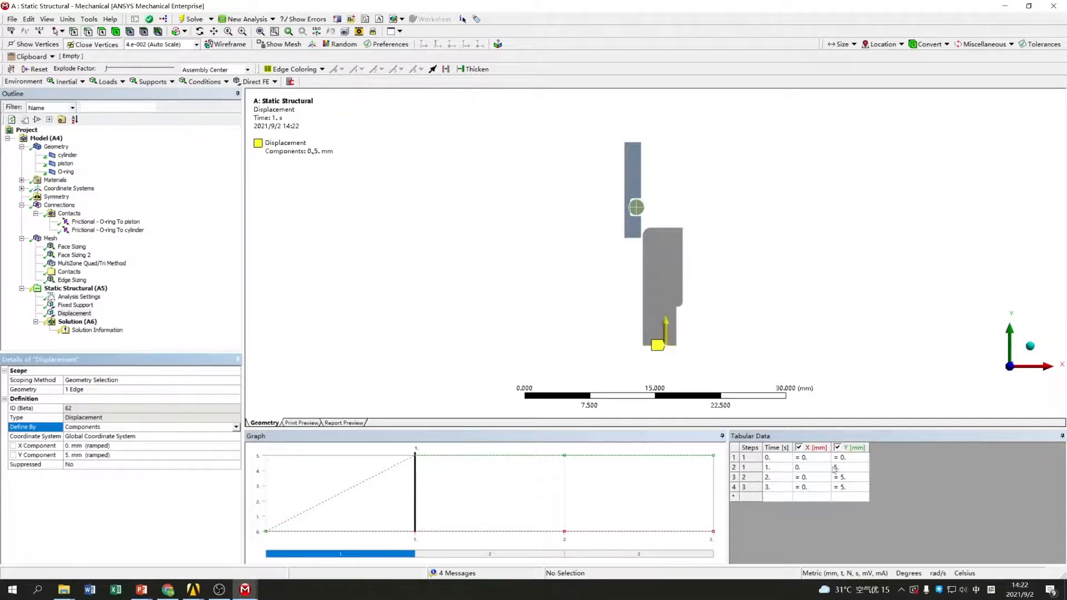
Set the displacement's tabular Y values to 0 mm at 1 s and 5 mm at 2 s
click(858, 470)
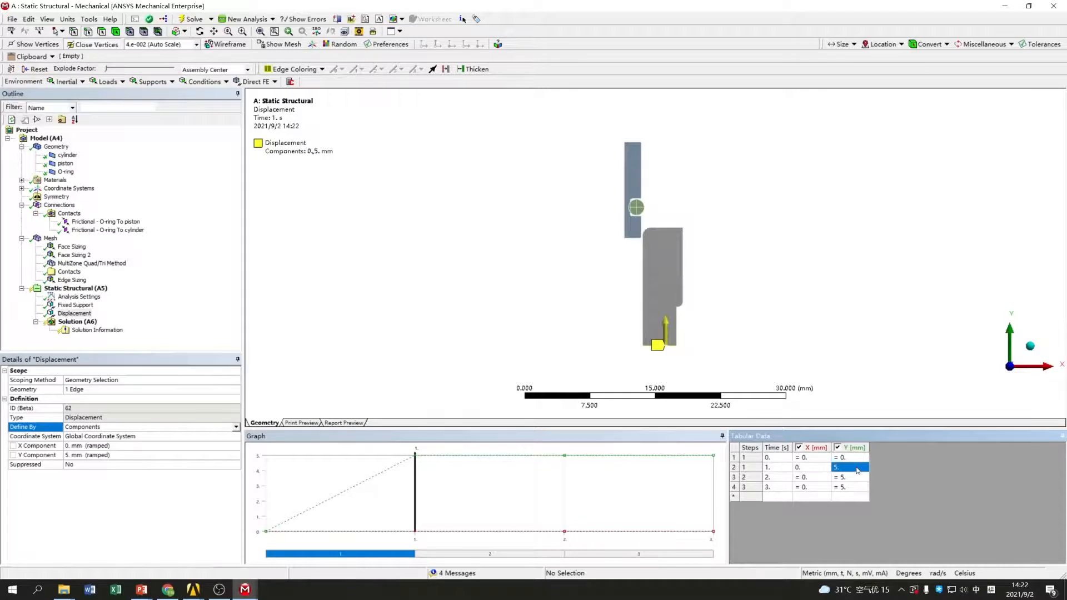
text(0)
key(Return)
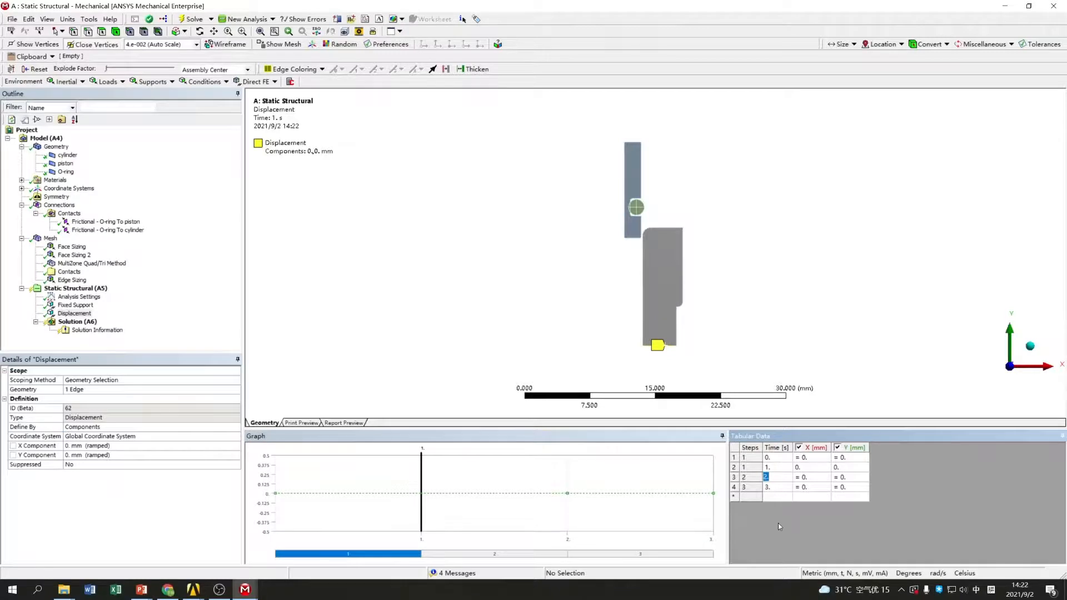
click(856, 476)
text(5)
key(Return)
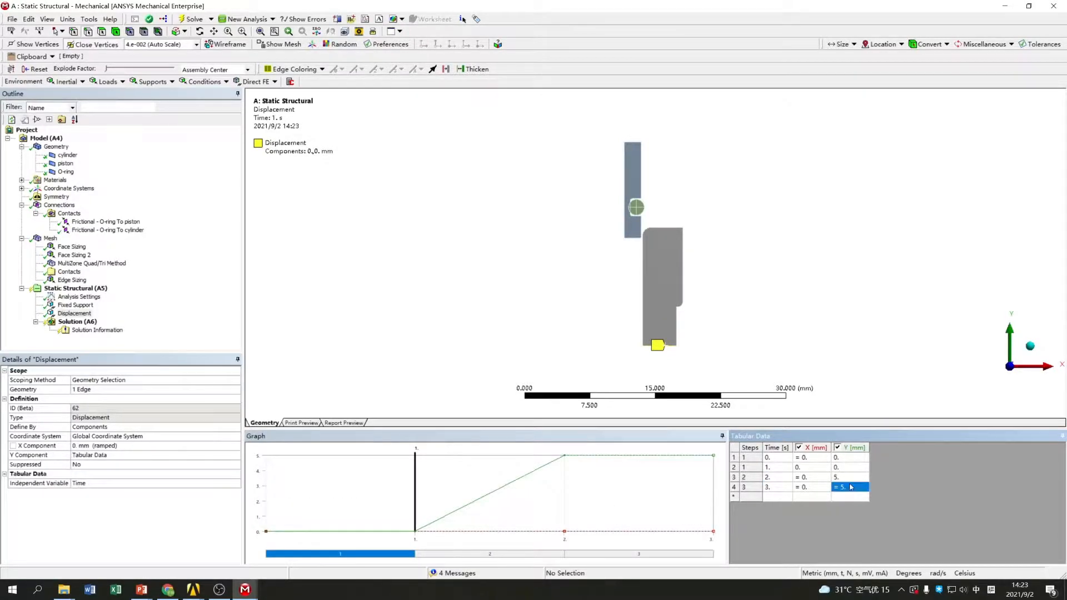
click(181, 528)
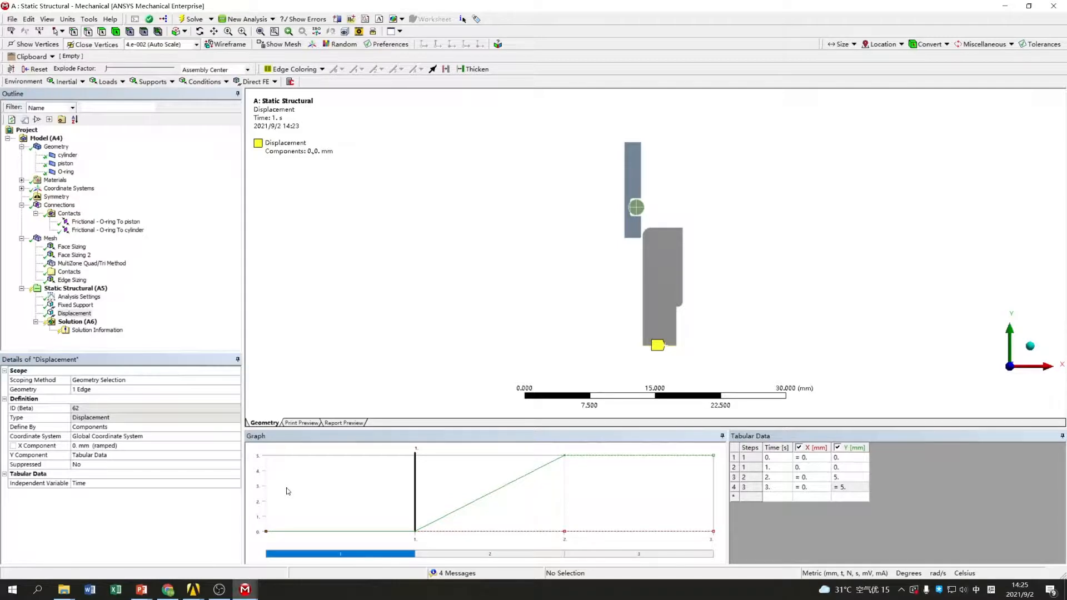
Insert an APDL commands object in the static structural analysis, with step selection mode By Number and step number 3
click(291, 83)
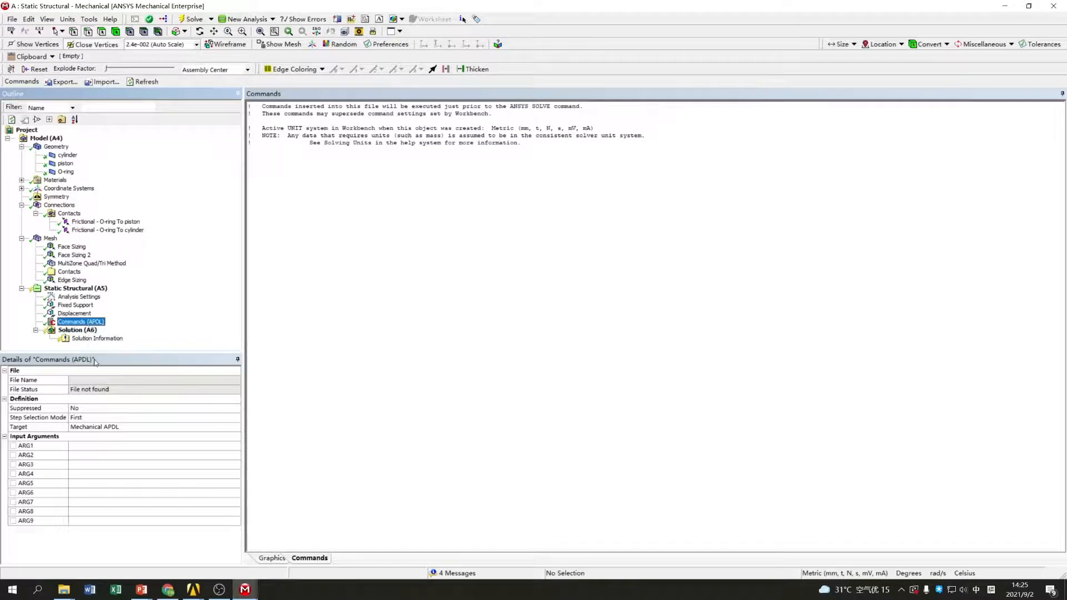
click(105, 419)
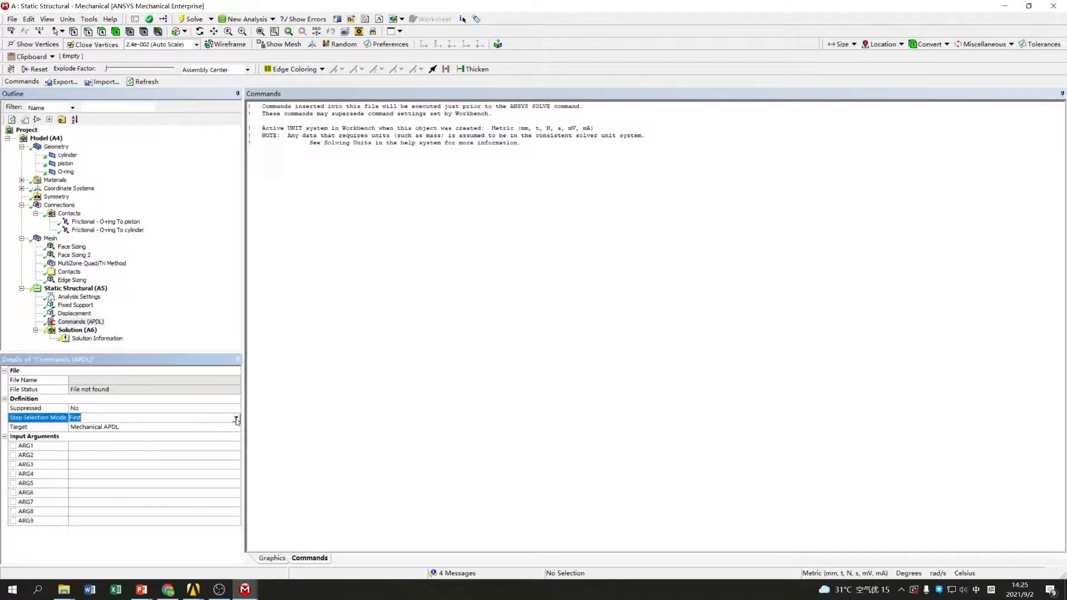
click(236, 417)
click(174, 451)
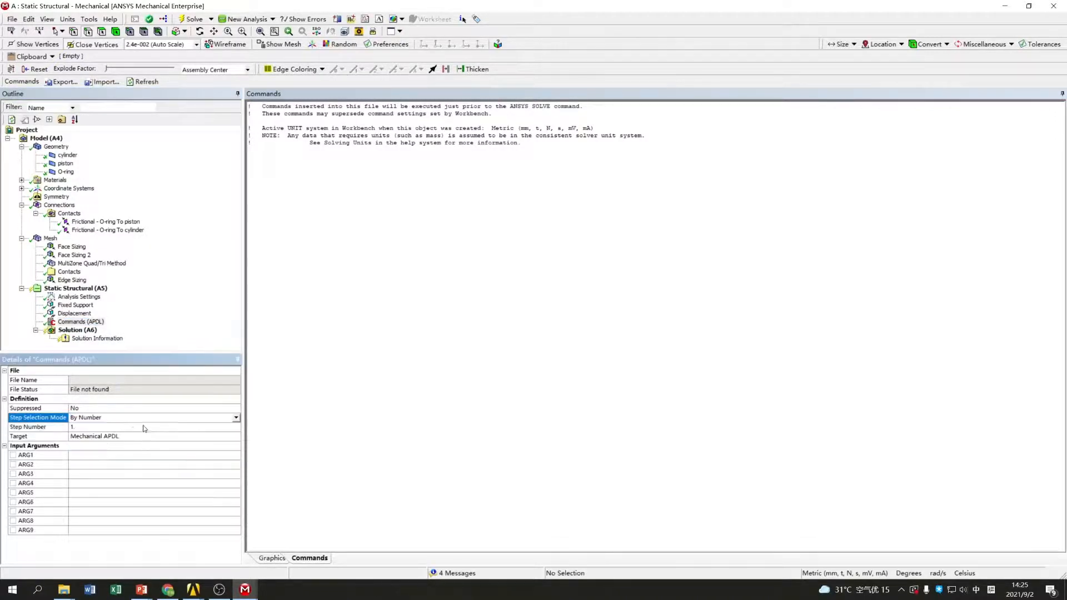
click(179, 428)
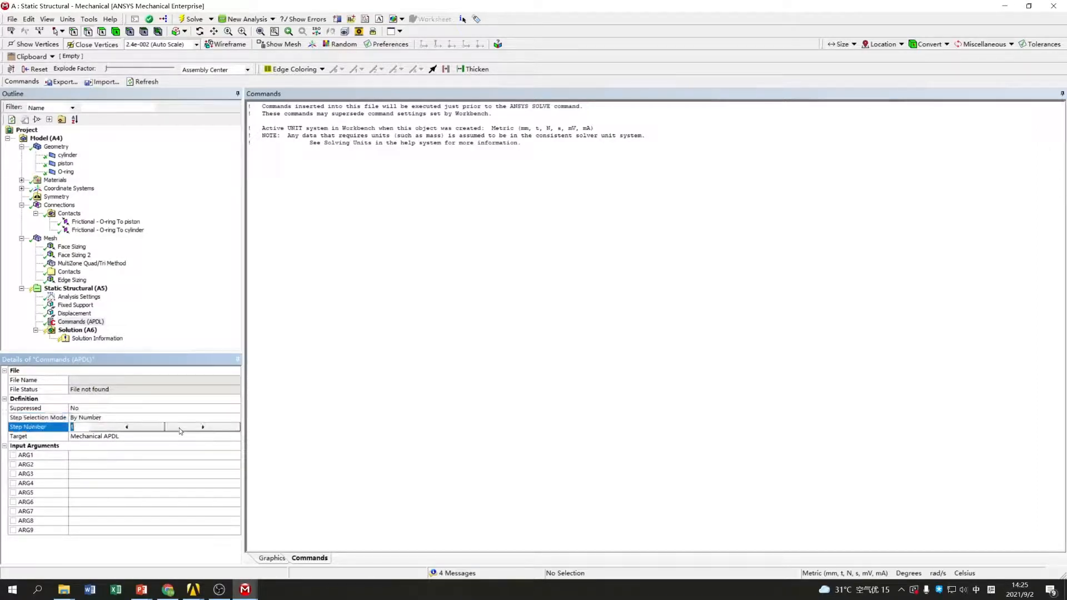
click(181, 428)
click(12, 341)
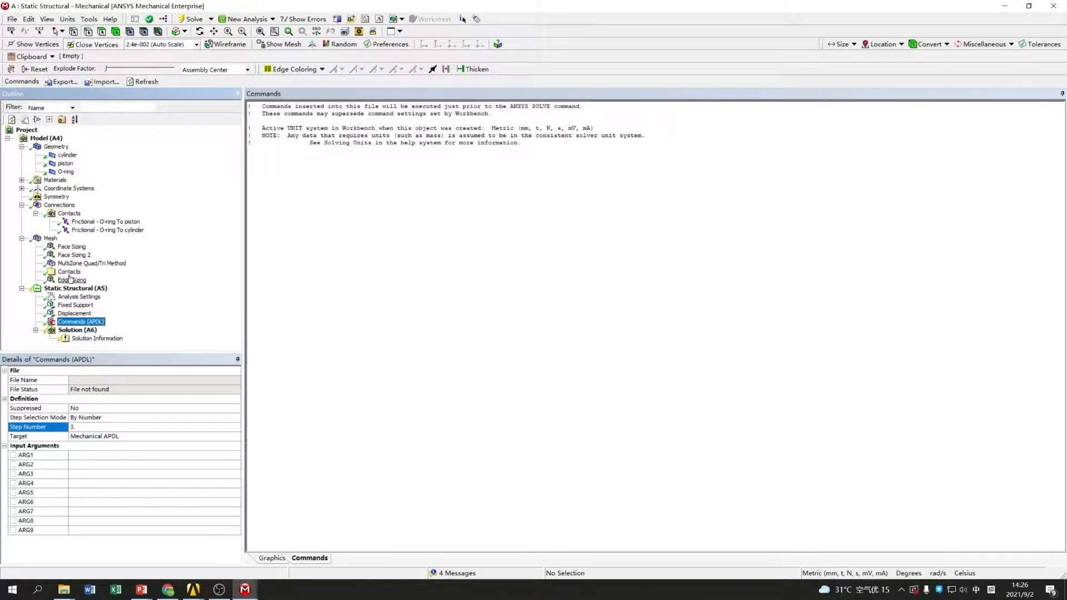
Create a named selection "startPoint" from the O-ring's two vertices at the opposite ends of its horizontal diameter
click(57, 147)
scroll(656, 311, up, 2)
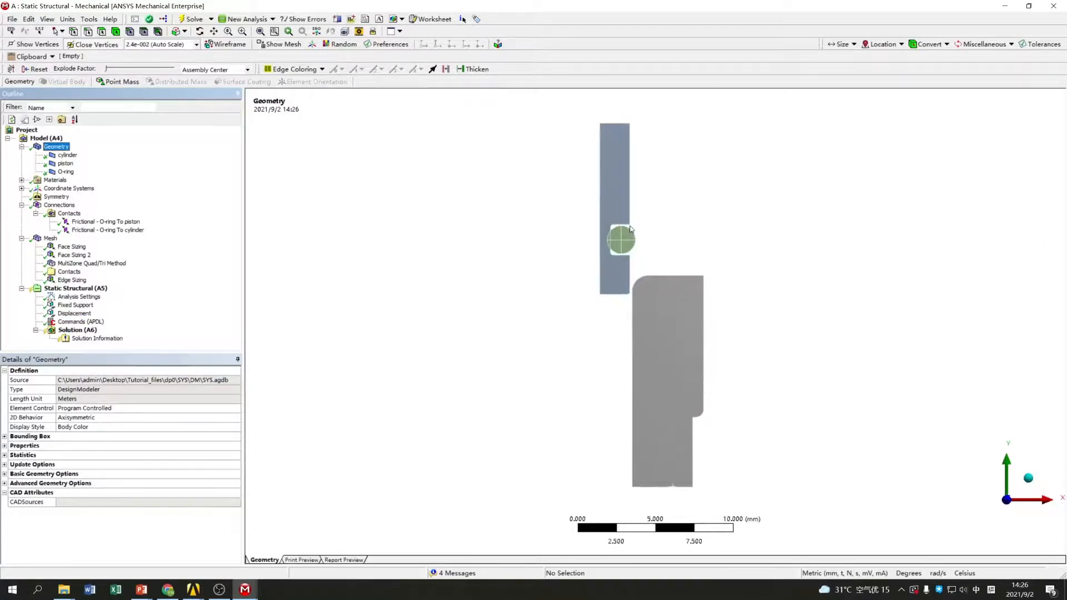
scroll(620, 222, up, 4)
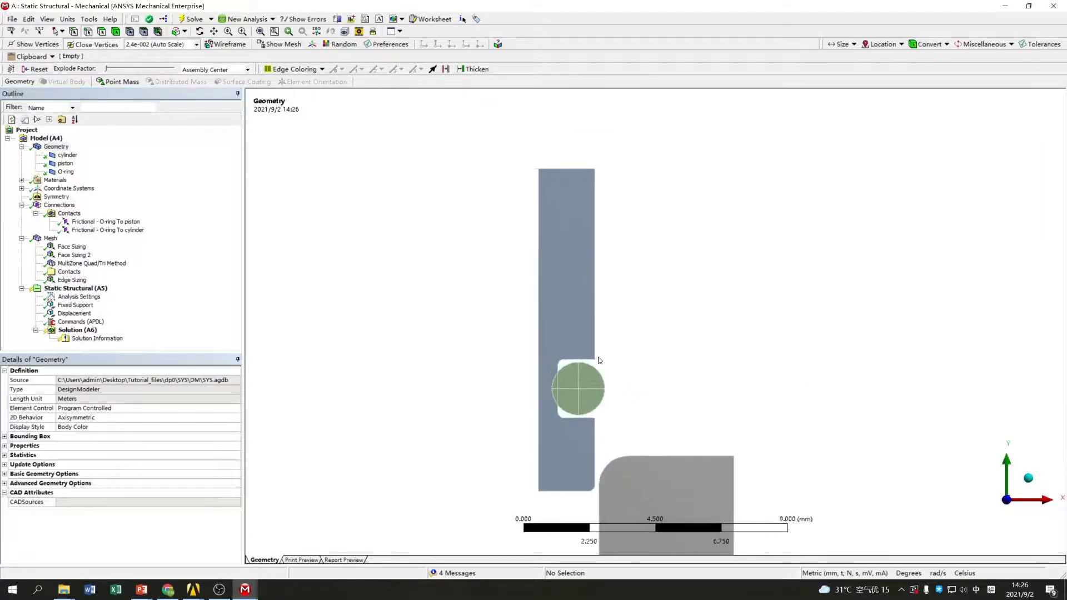
scroll(568, 396, up, 2)
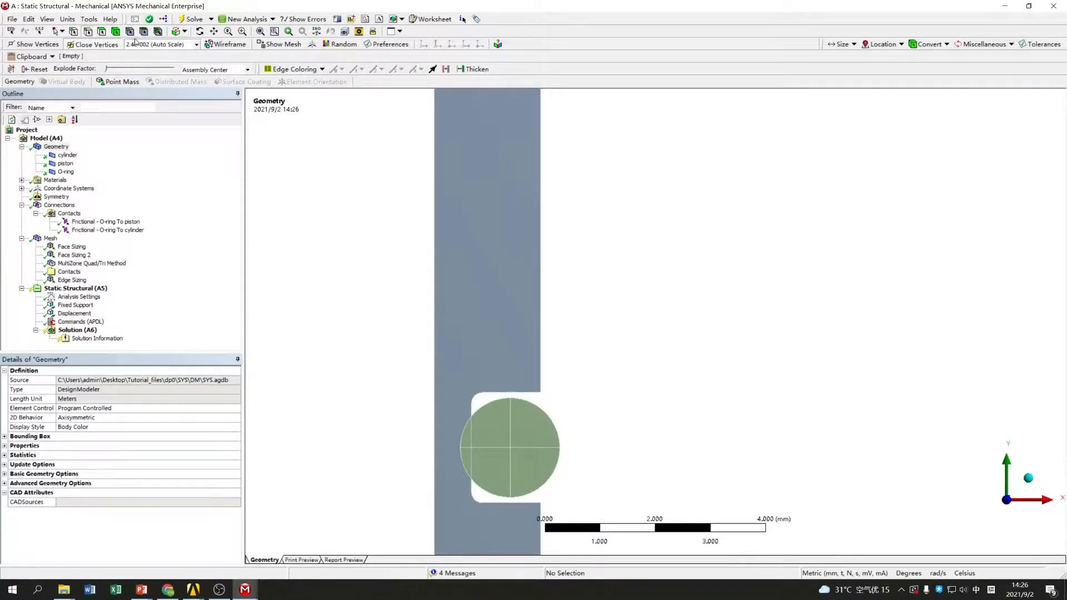
click(73, 32)
click(461, 449)
ctrl+click(559, 448)
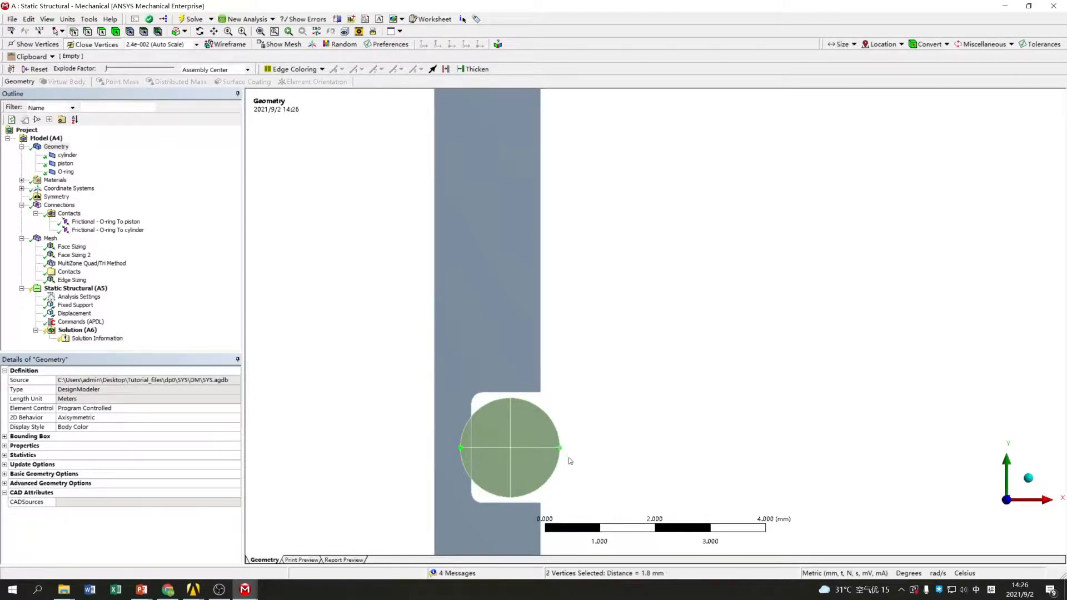
right_click(569, 464)
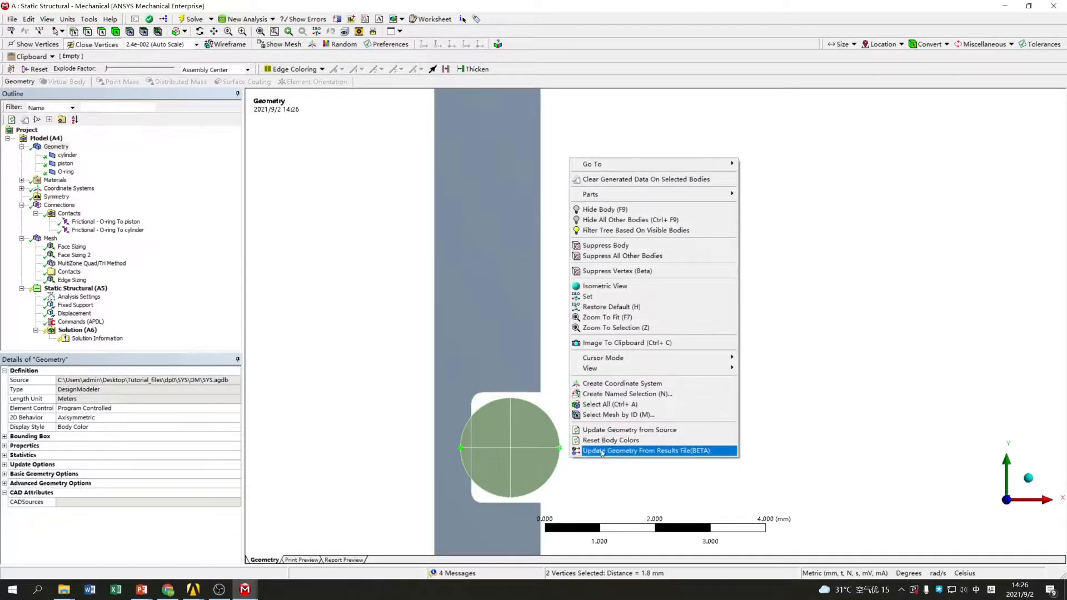
click(607, 396)
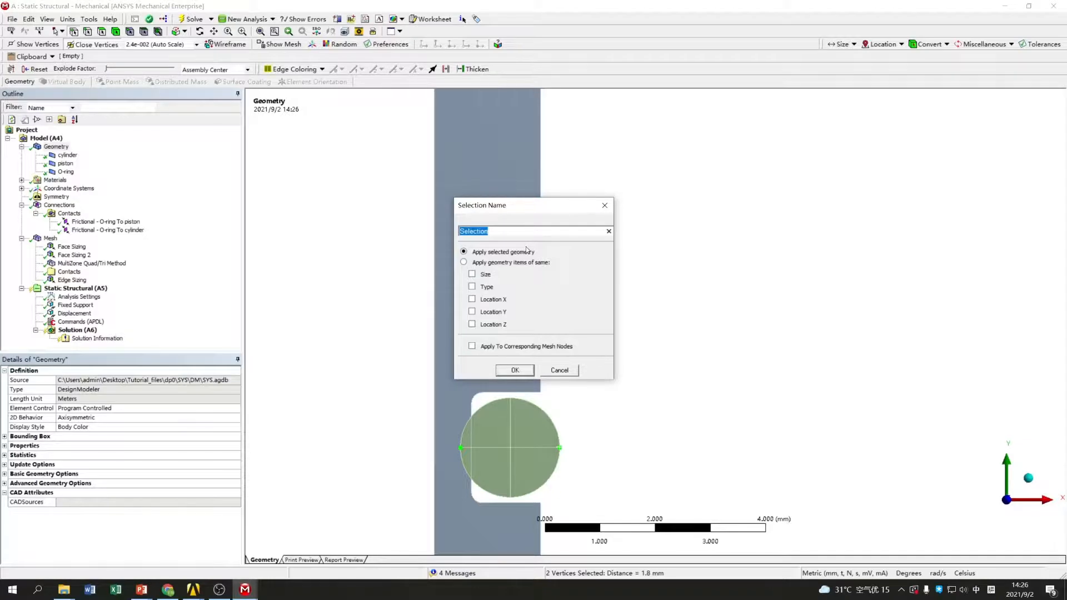
text(sta)
key(shift)
text(rt)
key(BackSpace)
text(Point)
click(514, 370)
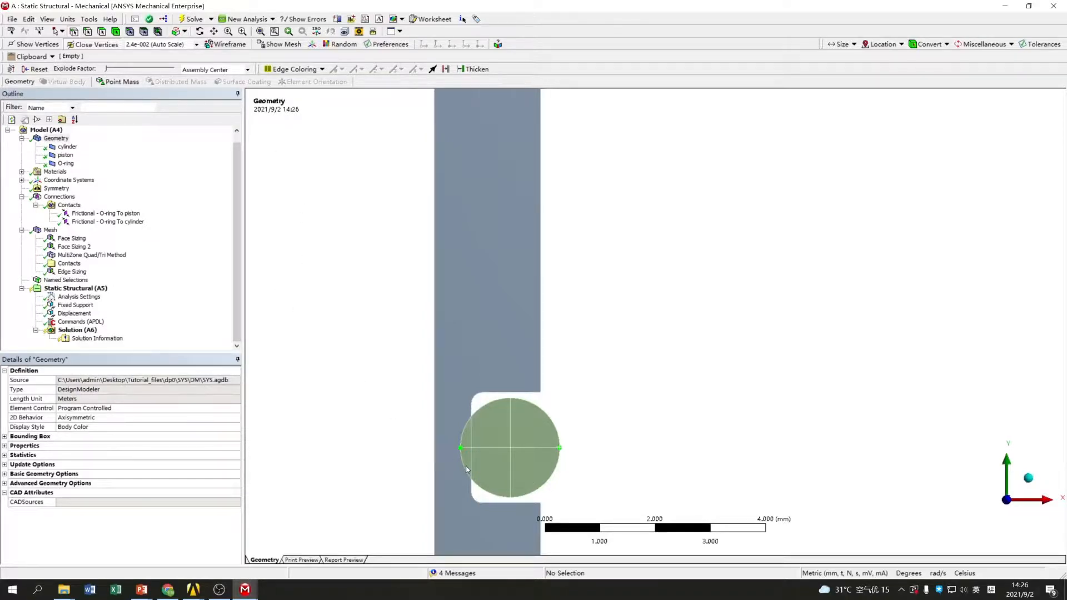
scroll(557, 408, down, 2)
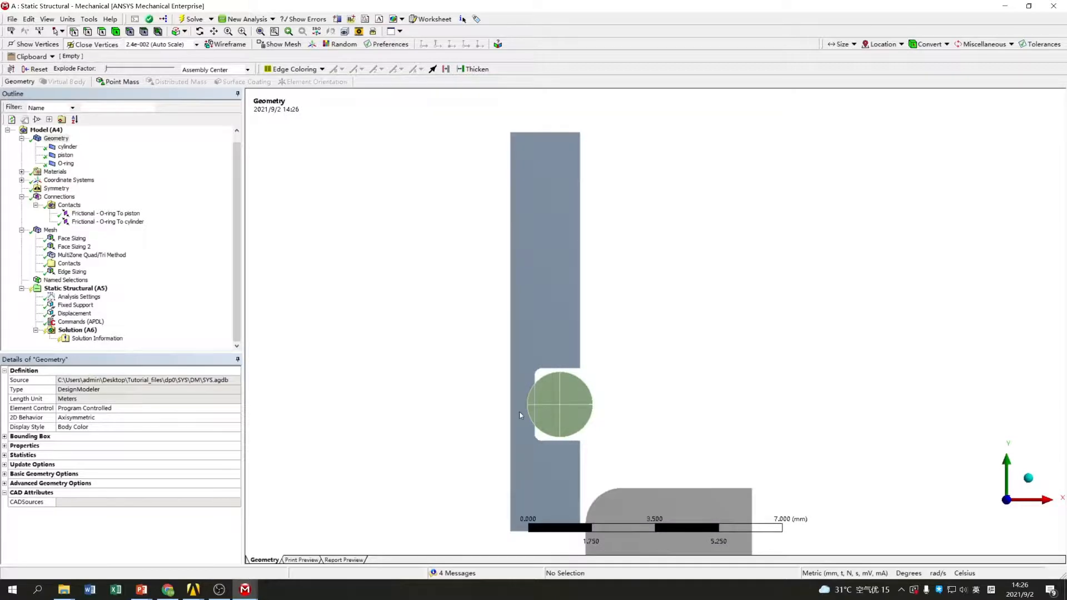
scroll(586, 439, down, 1)
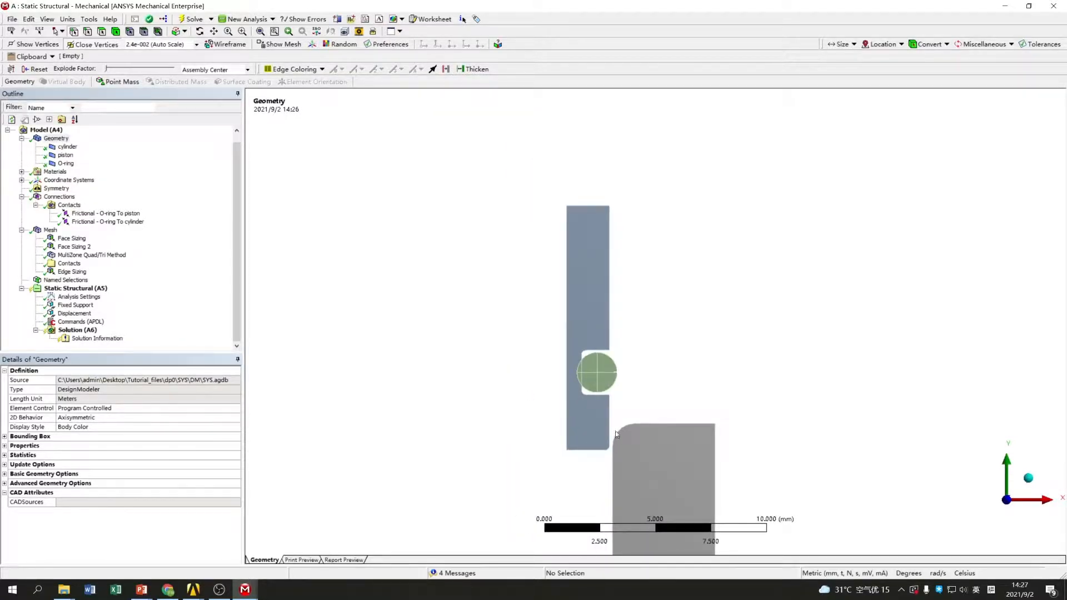
Create a named selection "pressure" from the O-ring's two lower arc edges and display it together with startPoint
scroll(631, 441, up, 2)
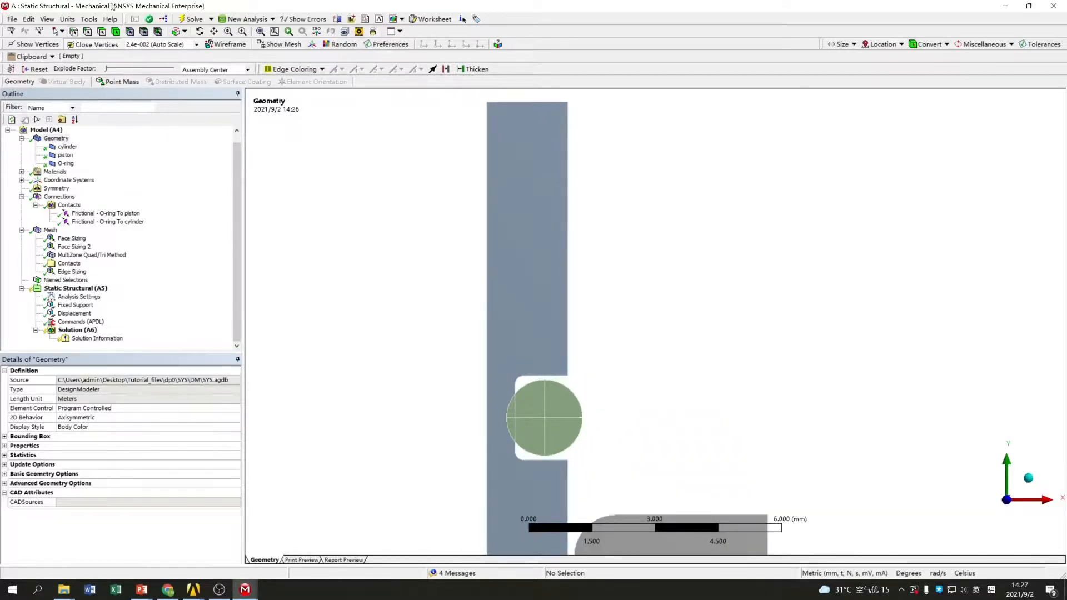
click(91, 31)
click(522, 449)
ctrl+click(570, 449)
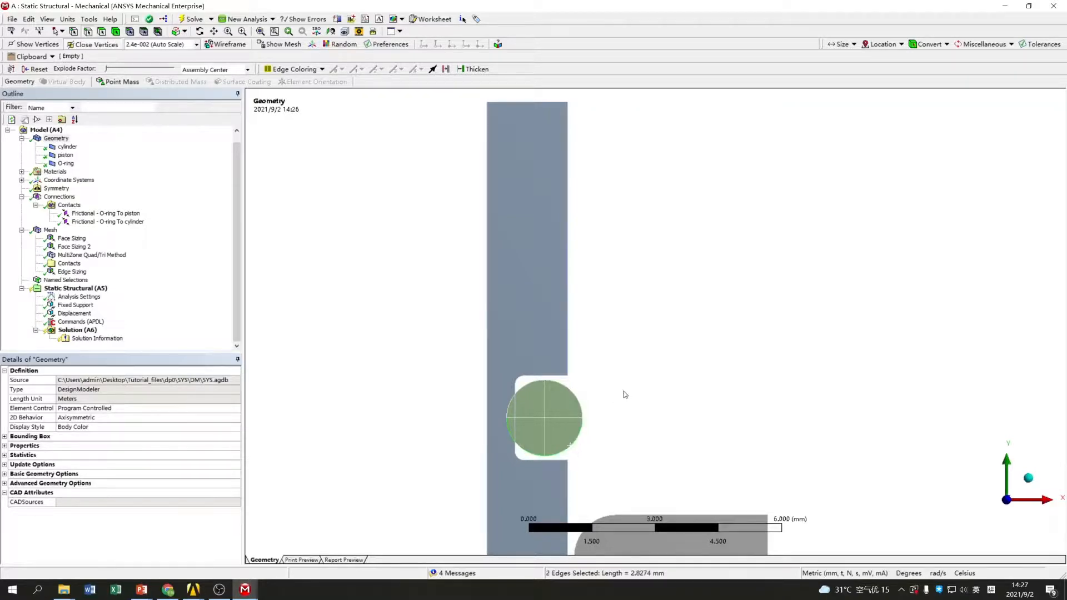
right_click(628, 387)
click(669, 321)
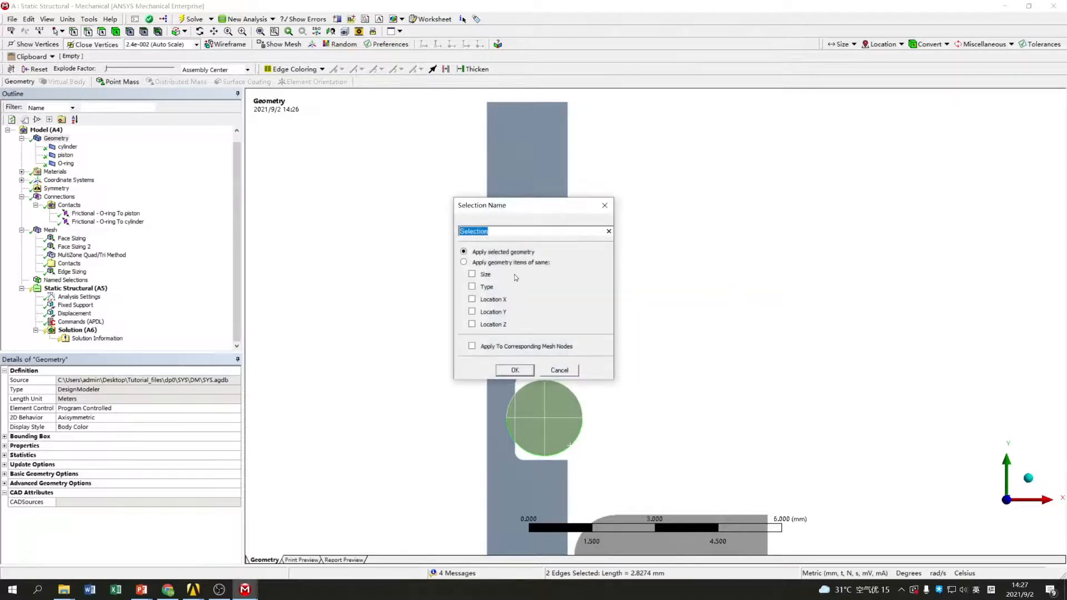
text(pressure)
click(516, 370)
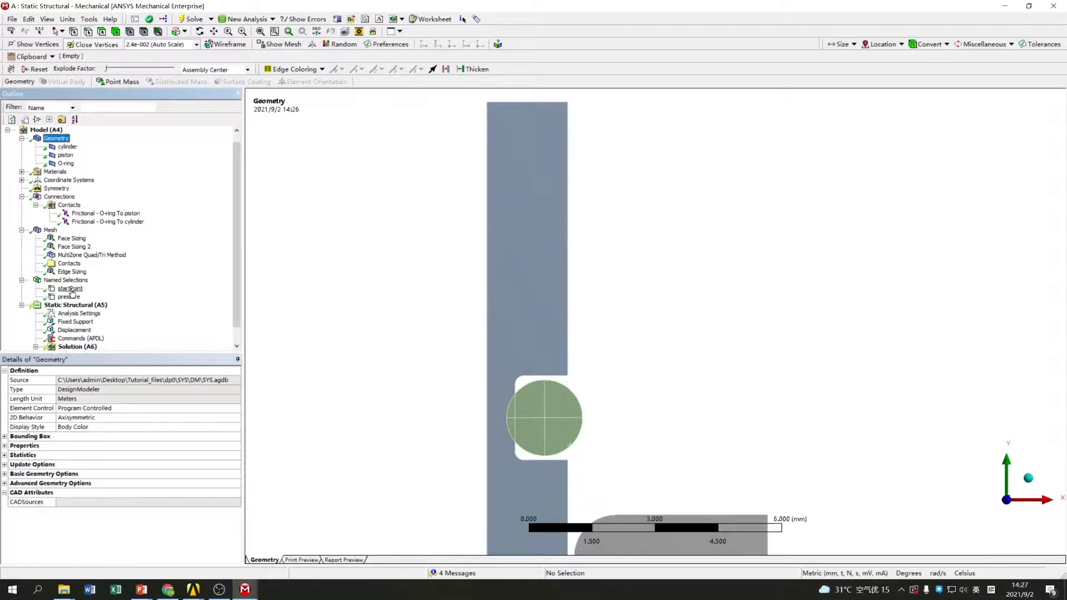
click(68, 289)
ctrl+click(69, 296)
scroll(538, 445, down, 4)
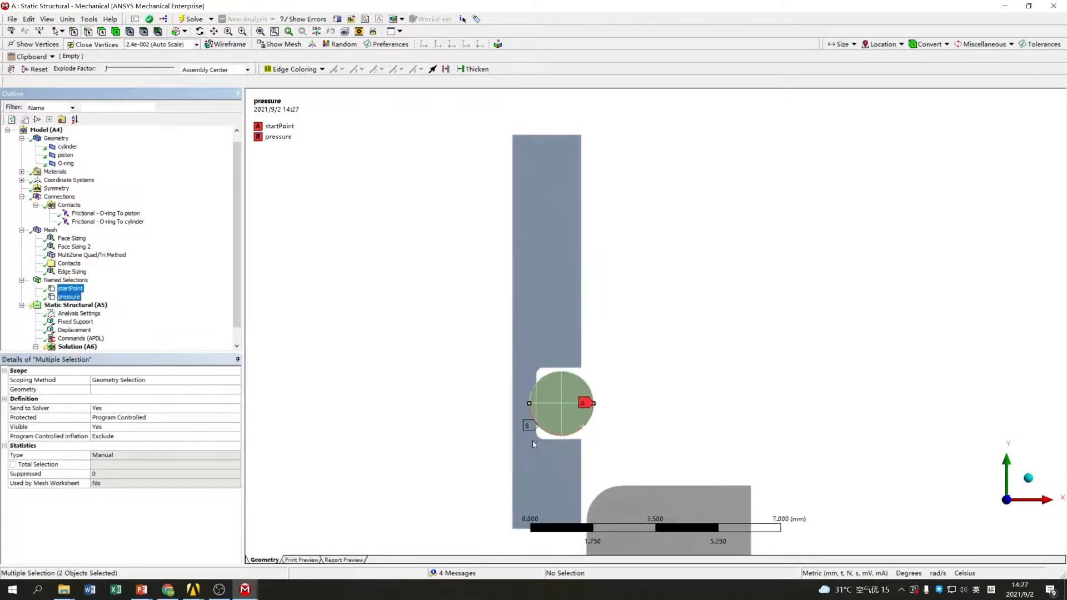
scroll(78, 320, down, 1)
Write the APDL block for the pressure selection: cmsel,s,pressure; esln,s,1; esel,r,type,,cid_1; sfe,all,1,pres,,1; allsel
click(77, 322)
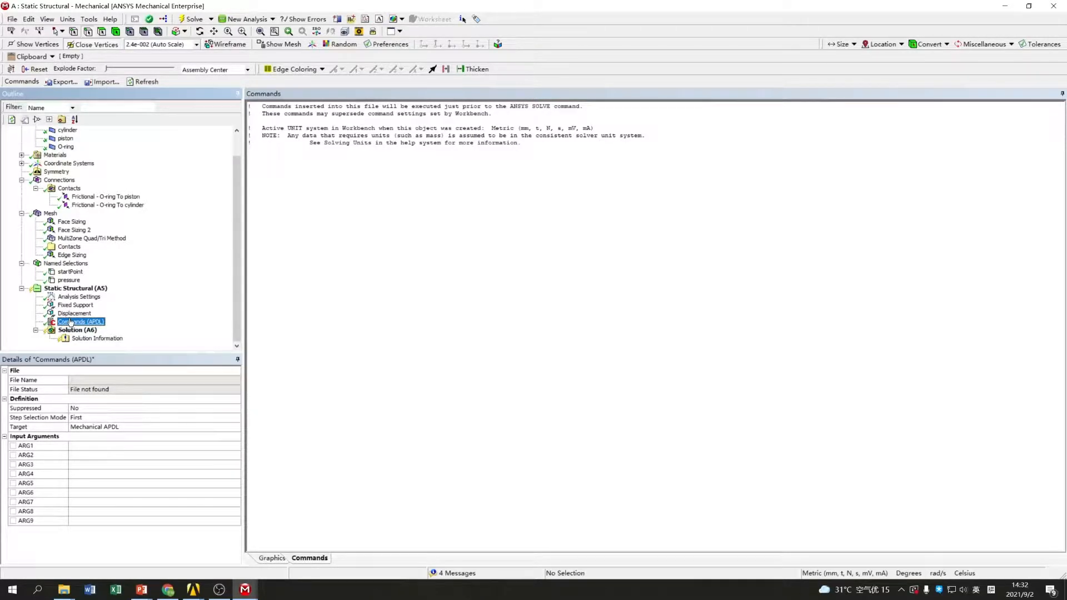
click(254, 164)
text(cmse)
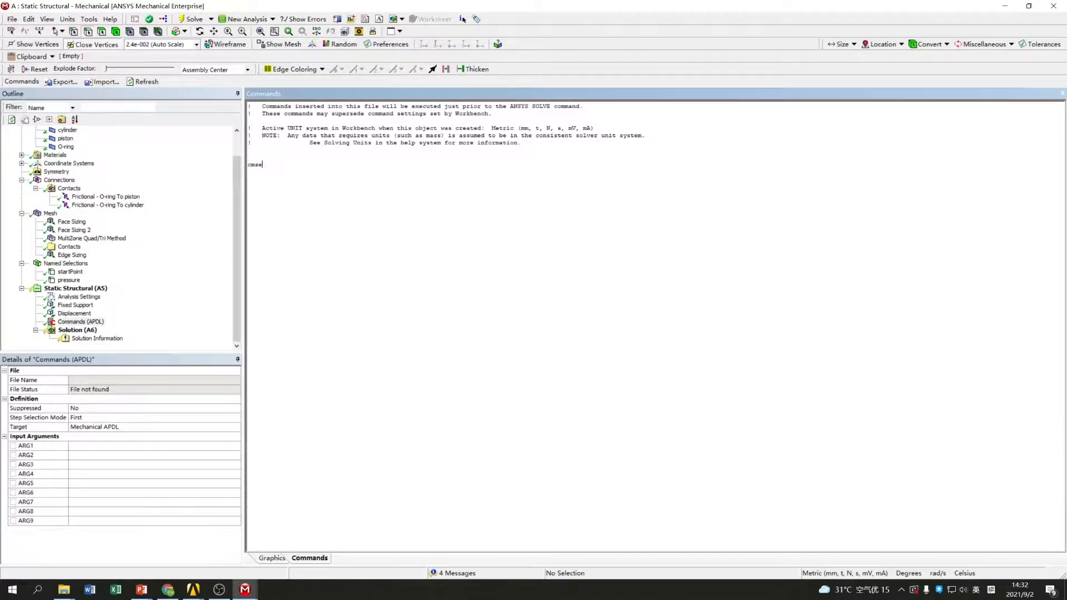
text(l,s)
text(,)
text(pressure )
text(e)
text(sln)
text(,sl)
key(BackSpace)
text(,1esel,es,type,,cid_1sfe,all,1,pres,,1)
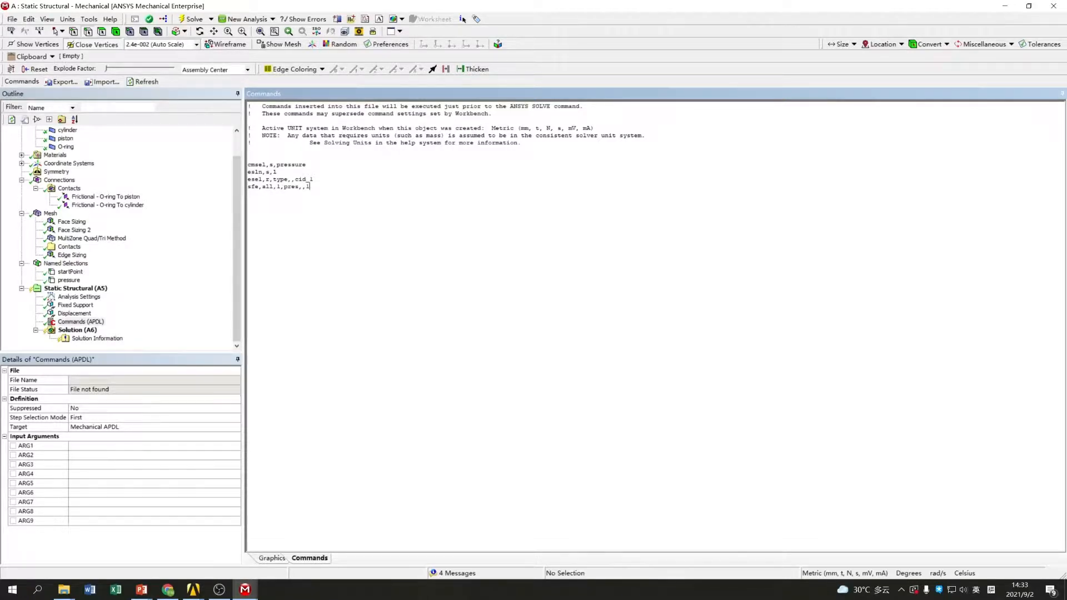
key(Return)
text(allsel  )
Add a second APDL block for the starting points: cmsel,s,startPoint; esln; csel,r,type,,cid_1; sfe,all,2,pres,,1; allsel
text(cme)
key(BackSpace)
text(sel,s,startPoint)
key(Return)
text(esln)
key(Return)
text(csel,r,type,,cid_1 )
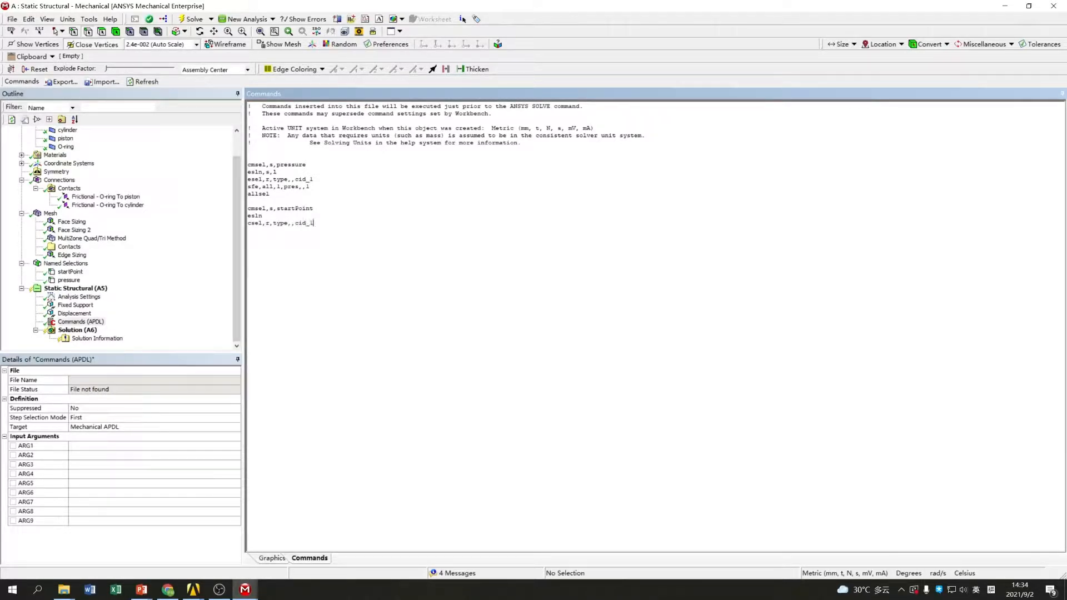
text(sfe,all,2,pres,,1)
key(Return)
text(allsel)
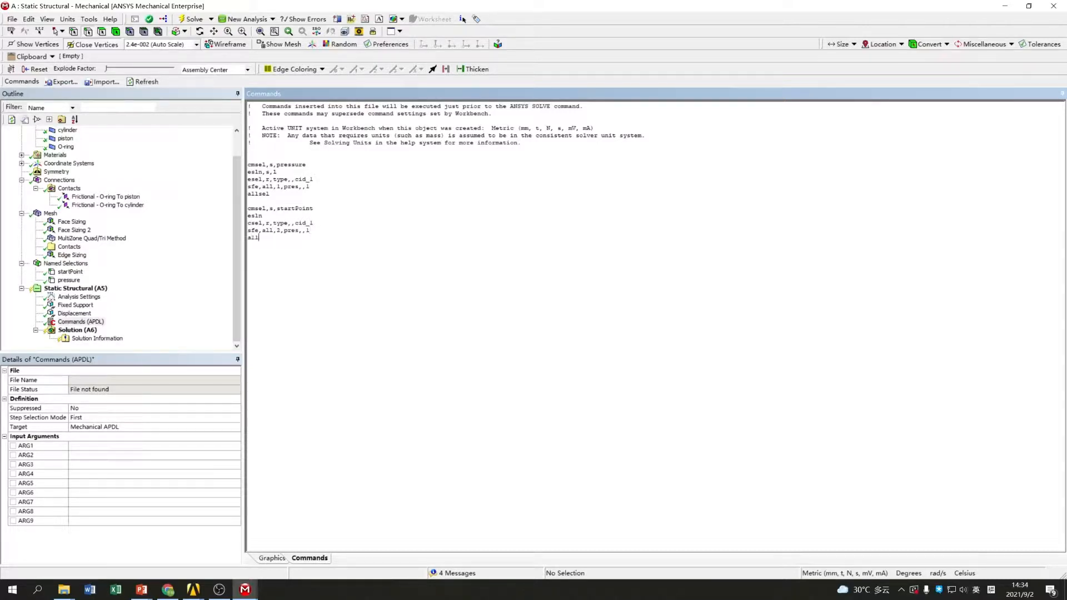
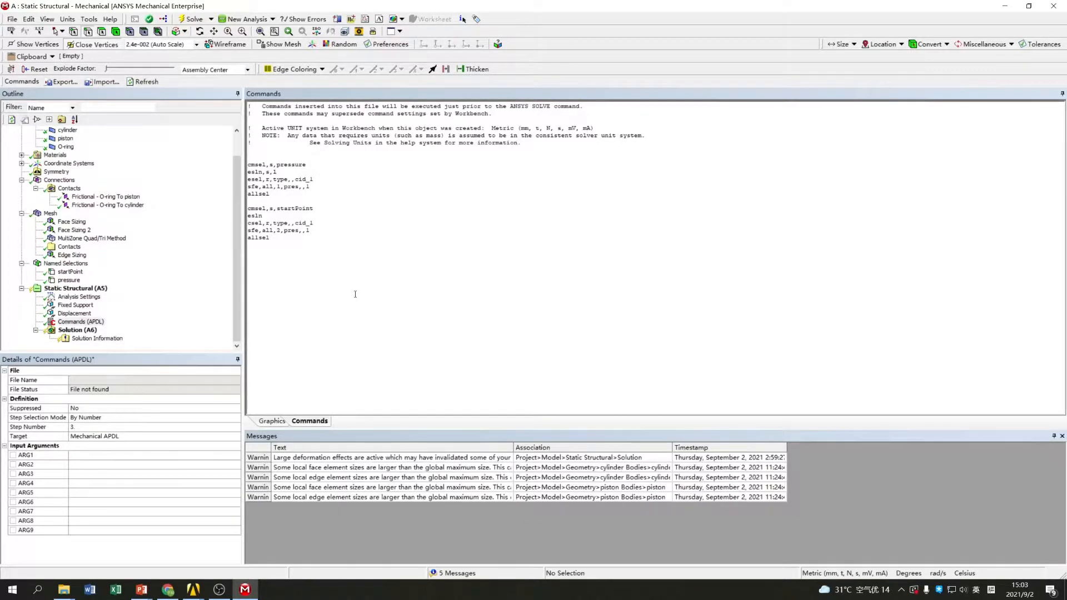
Add Total Deformation and Equivalent (von-Mises) Stress results to the solution
click(96, 330)
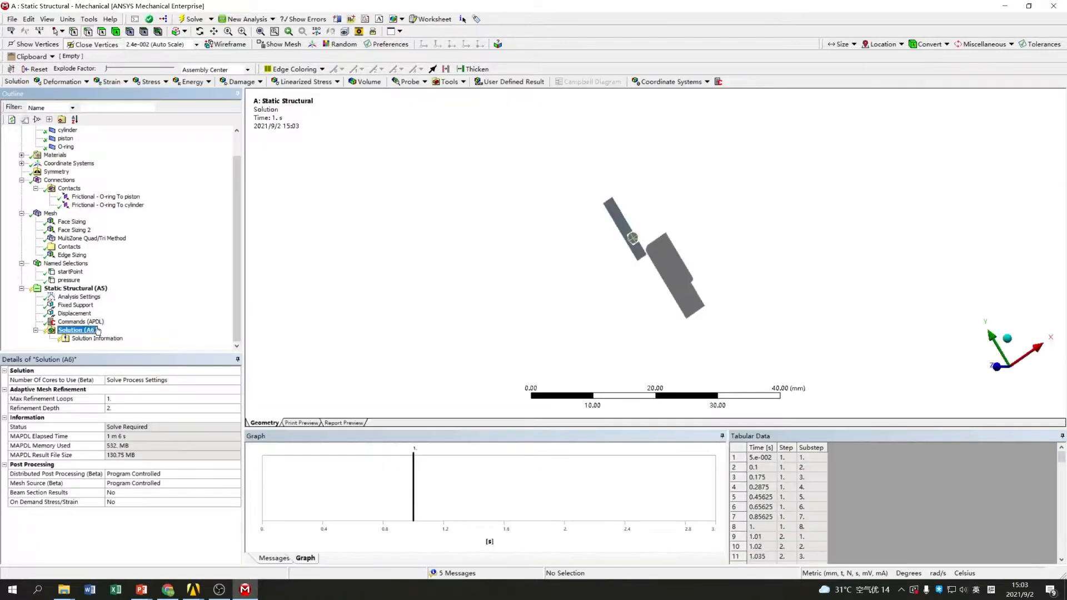
click(87, 85)
click(64, 94)
click(121, 82)
click(152, 82)
click(152, 82)
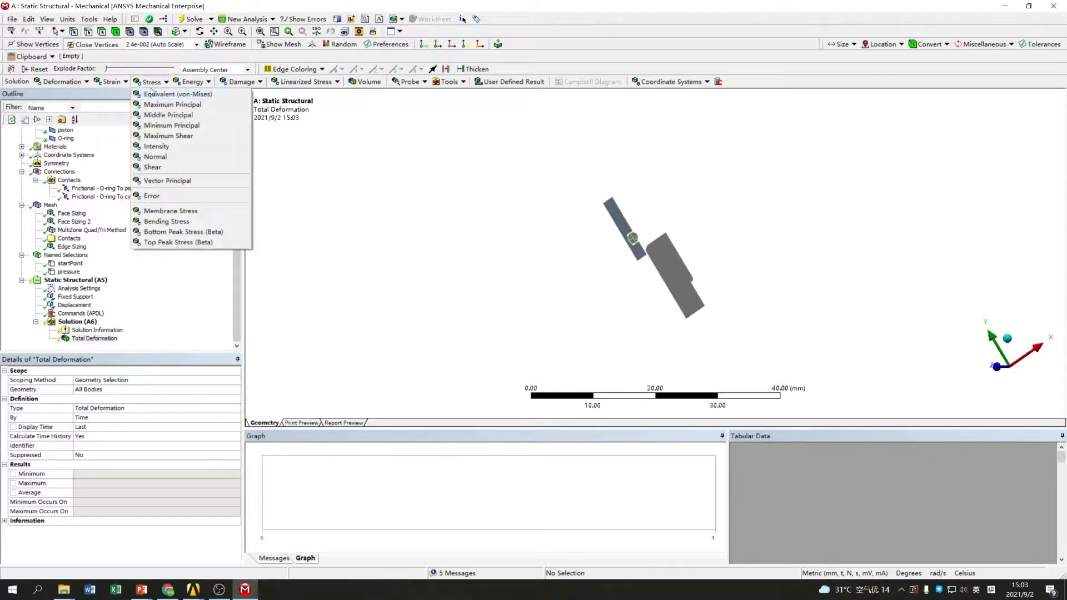
click(154, 94)
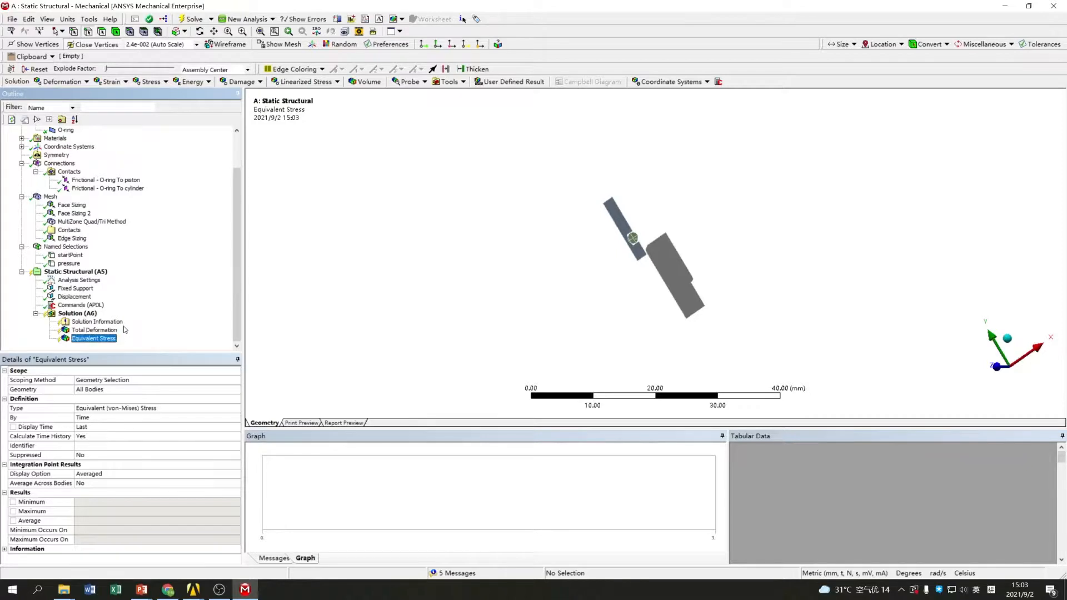
Insert a Contact Tool in the solution and add Pressure and Fluid Pressure results to it
click(444, 83)
click(461, 115)
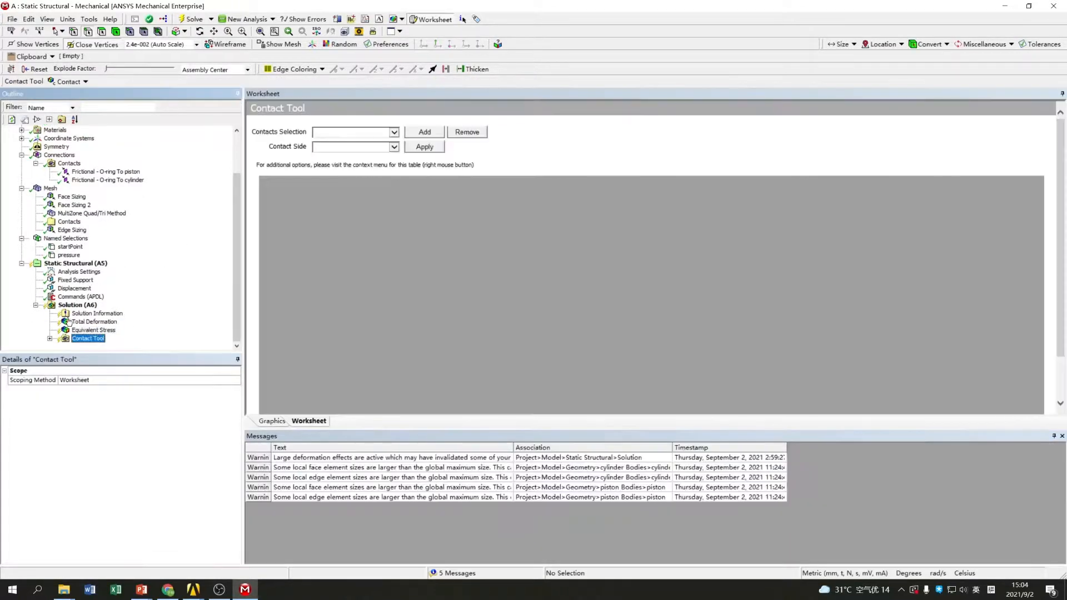
right_click(80, 340)
mouse_move(121, 344)
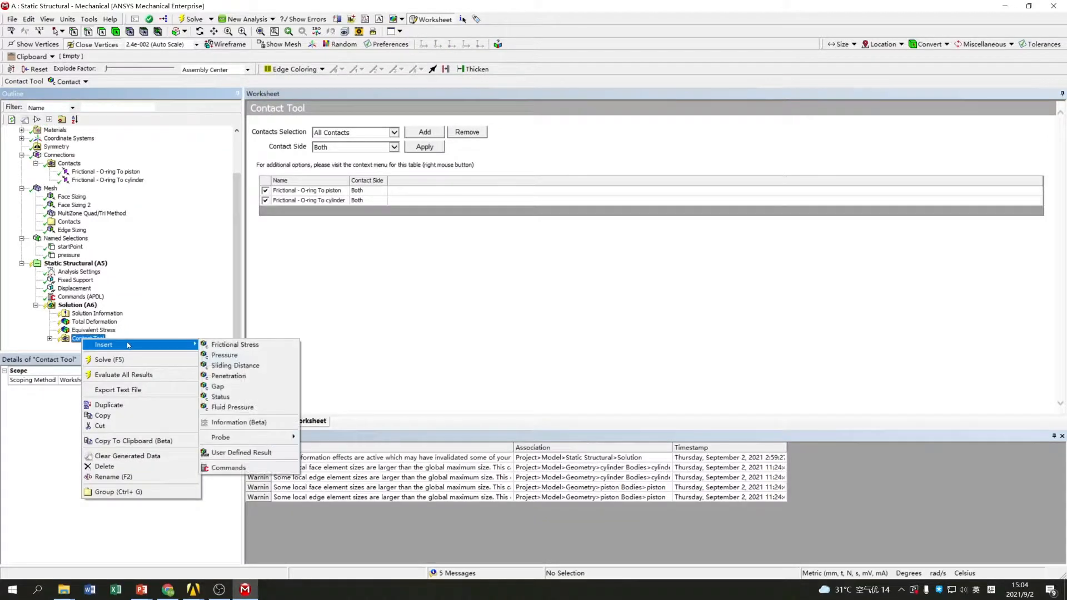
click(223, 355)
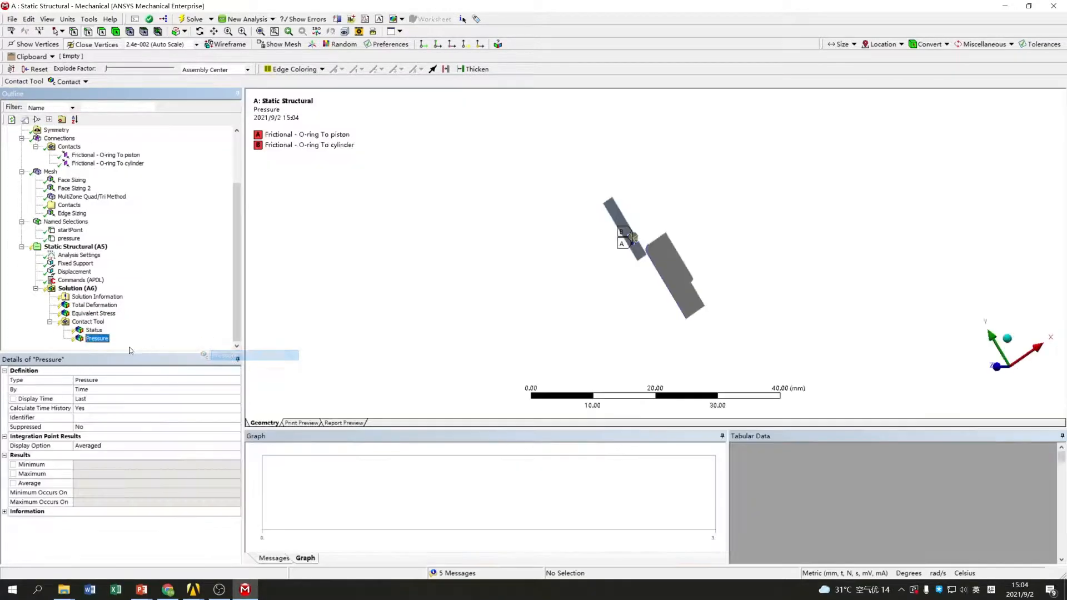
click(89, 322)
right_click(91, 324)
mouse_move(161, 332)
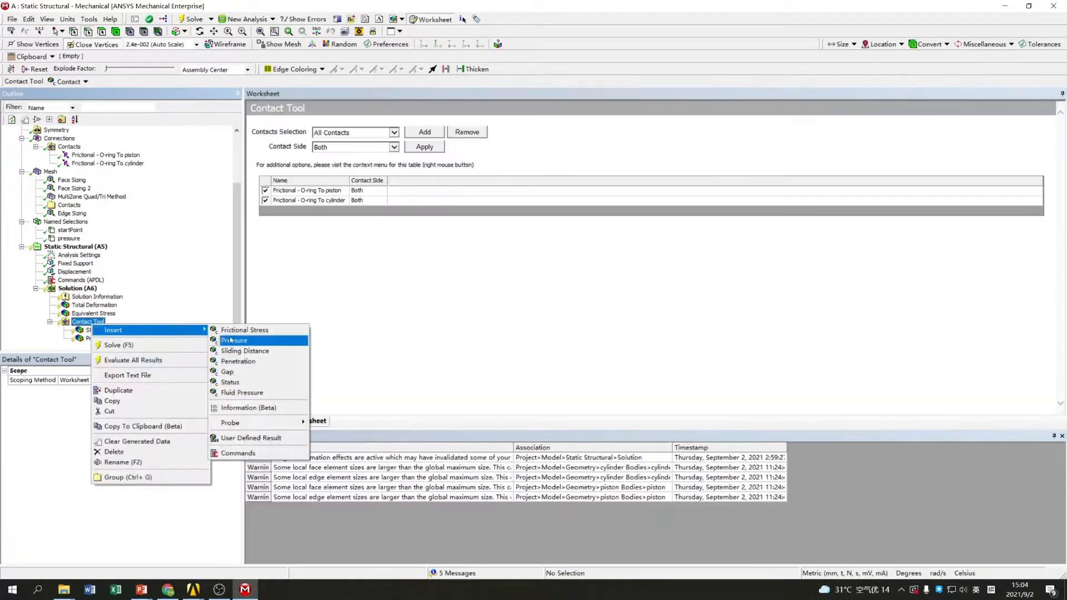
click(240, 393)
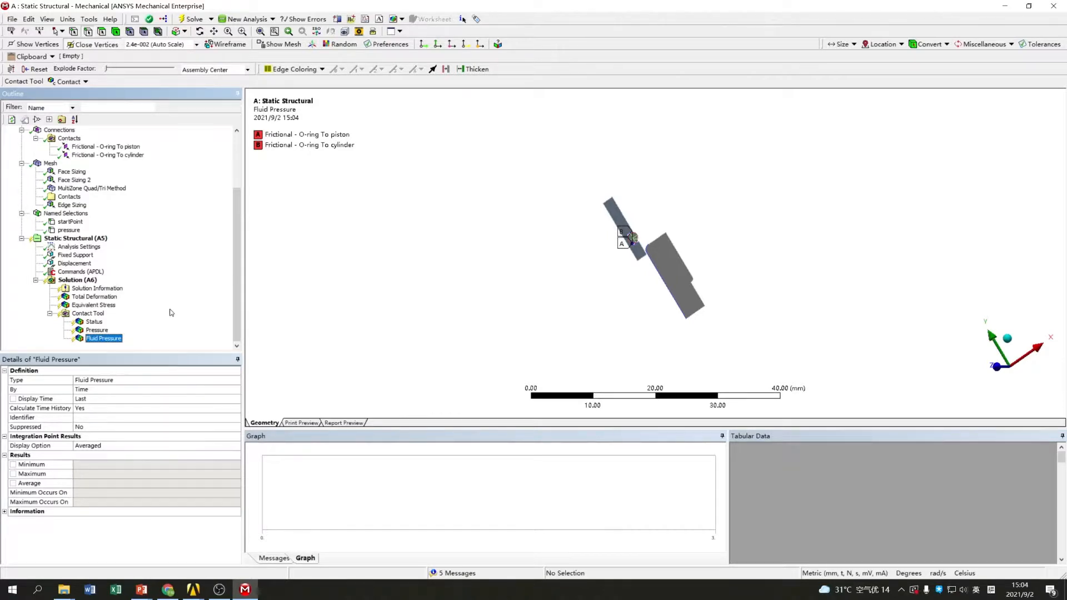
Solve the analysis and inspect the force convergence plot and the solver's first error message
click(189, 21)
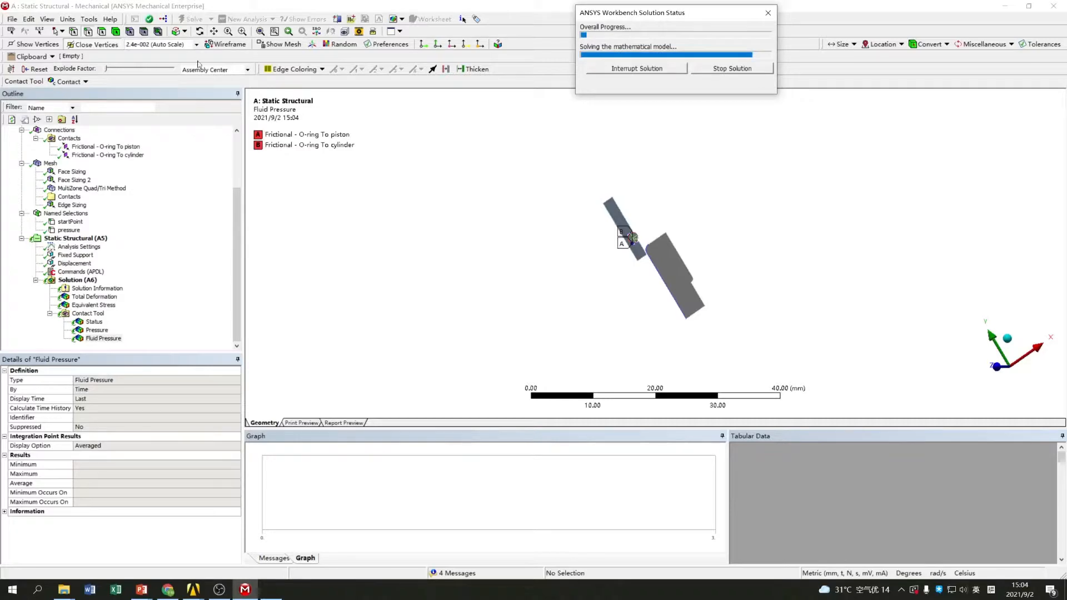
click(97, 288)
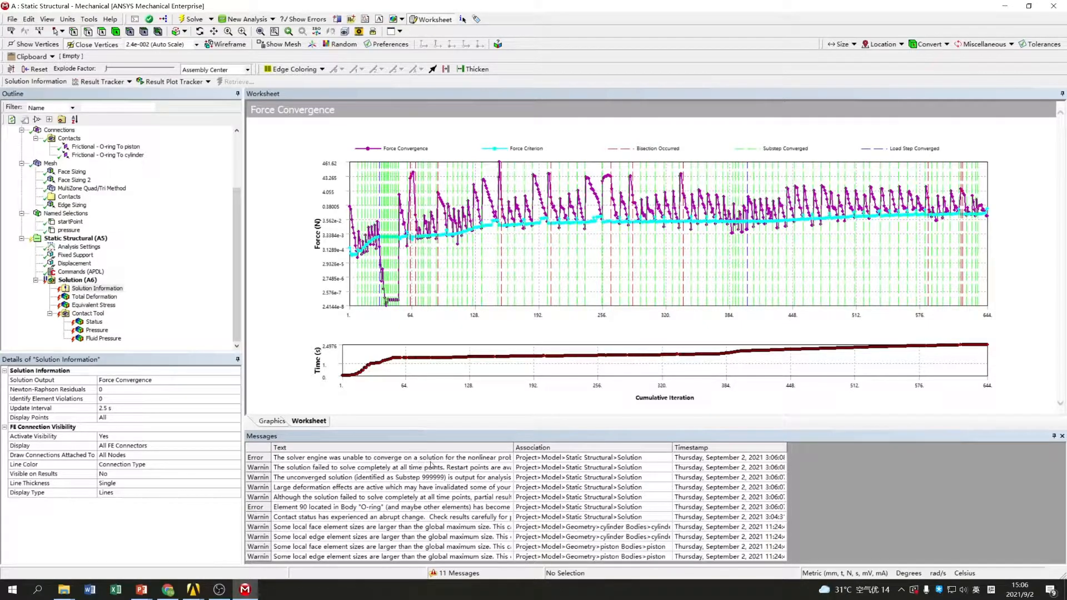
click(455, 459)
double_click(455, 459)
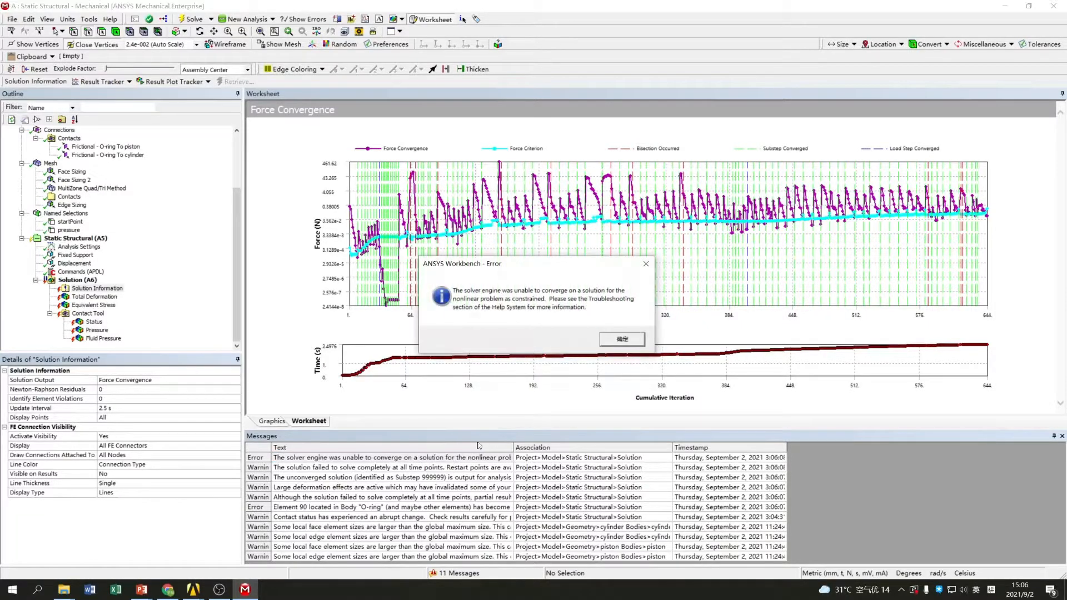
click(622, 339)
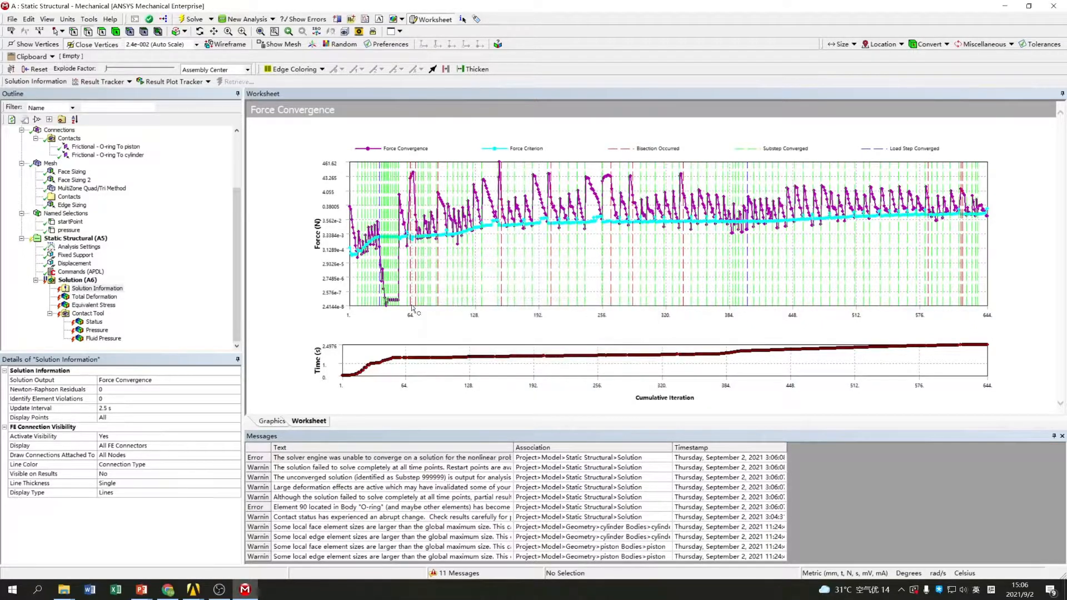
Set the Newton-Raphson option to Unsymmetric in the analysis settings' nonlinear controls
scroll(156, 268, up, 2)
scroll(155, 267, up, 1)
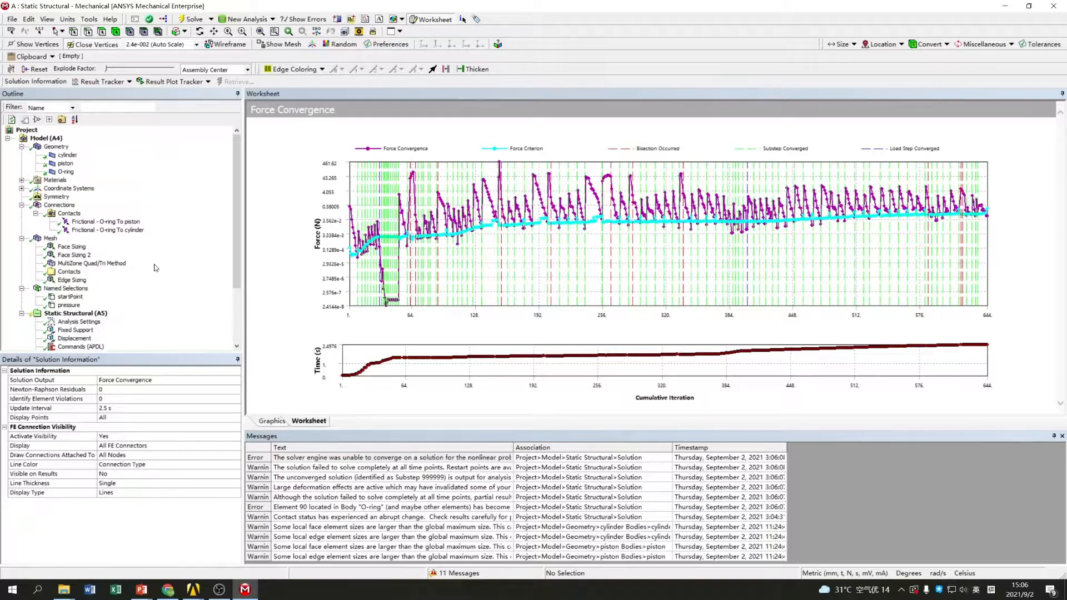
scroll(155, 267, down, 3)
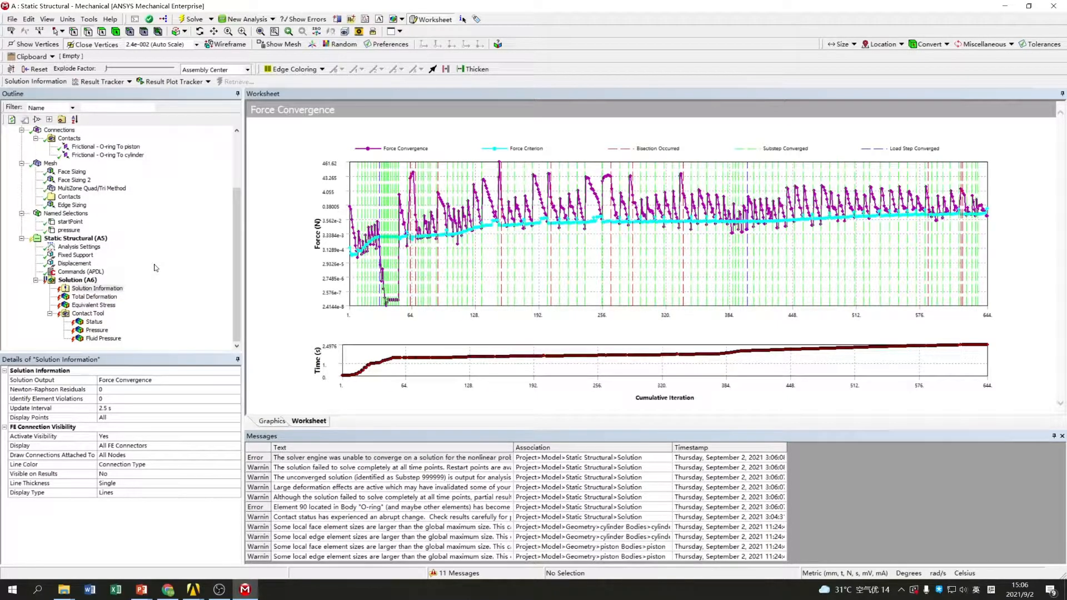
click(79, 247)
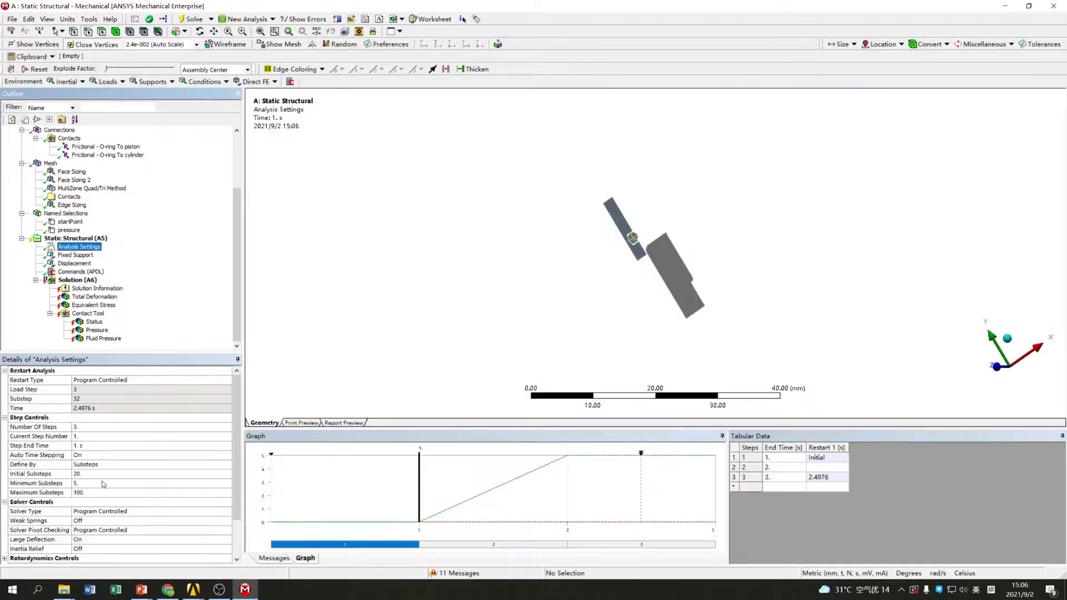
scroll(103, 484, down, 3)
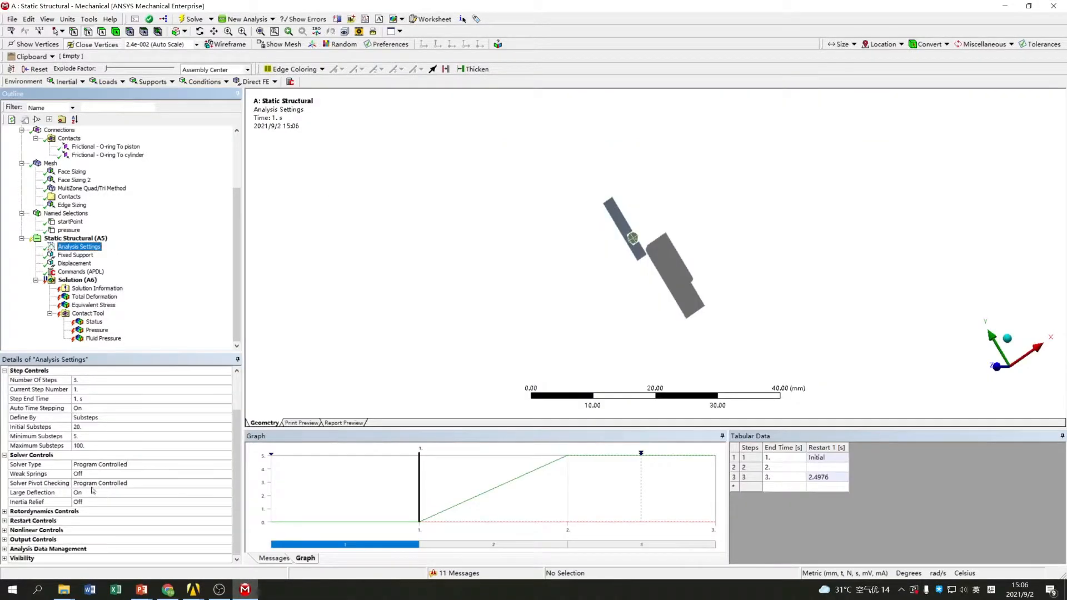
click(4, 530)
scroll(49, 503, down, 2)
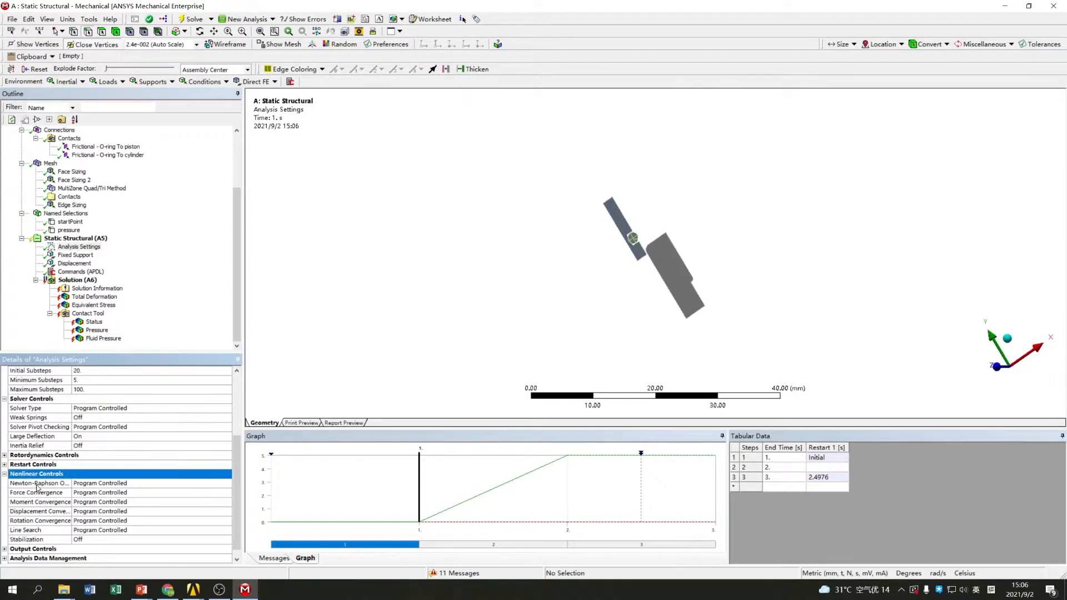
click(68, 485)
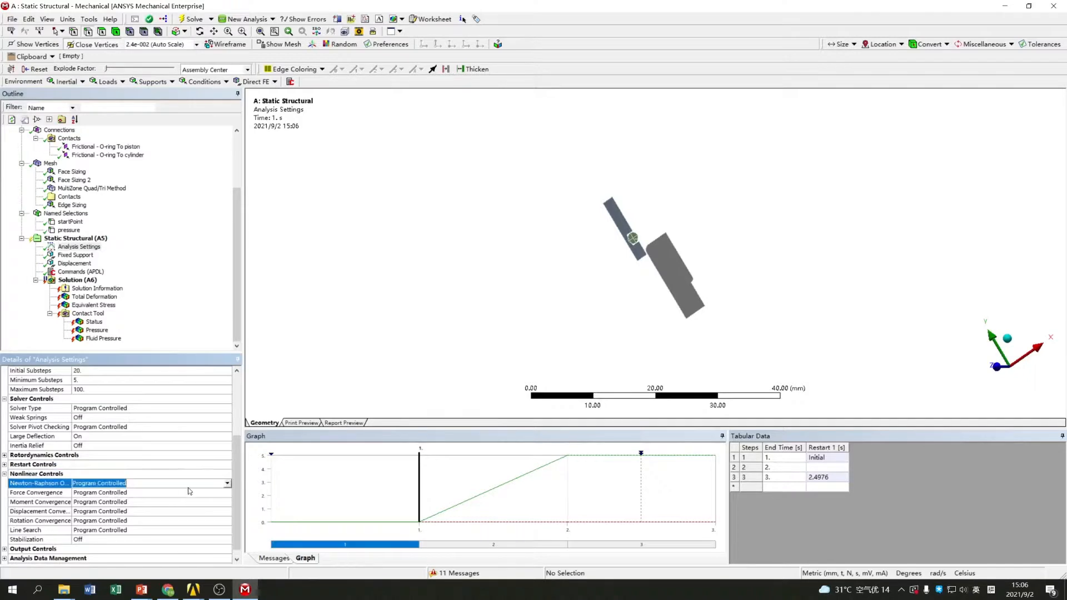
click(212, 485)
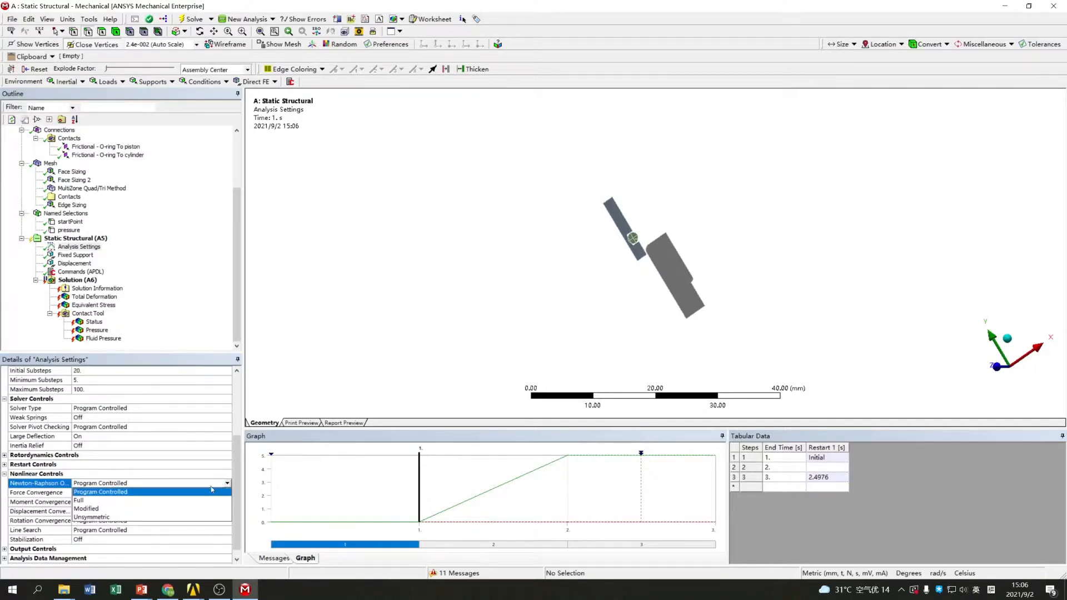
click(135, 518)
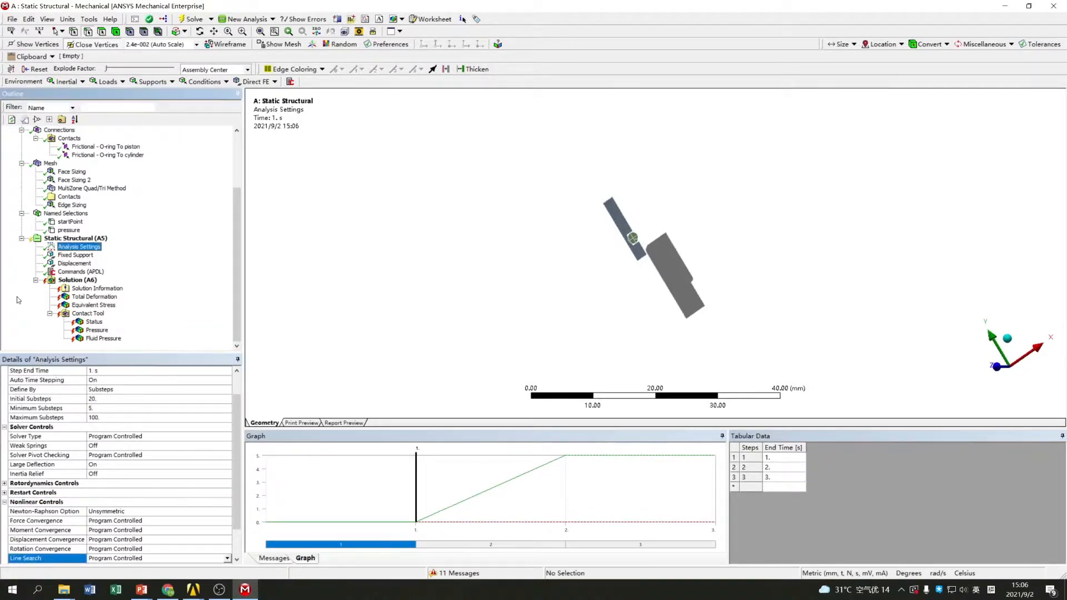
Solve the static structural analysis again and display the solution information's force convergence plot
click(192, 20)
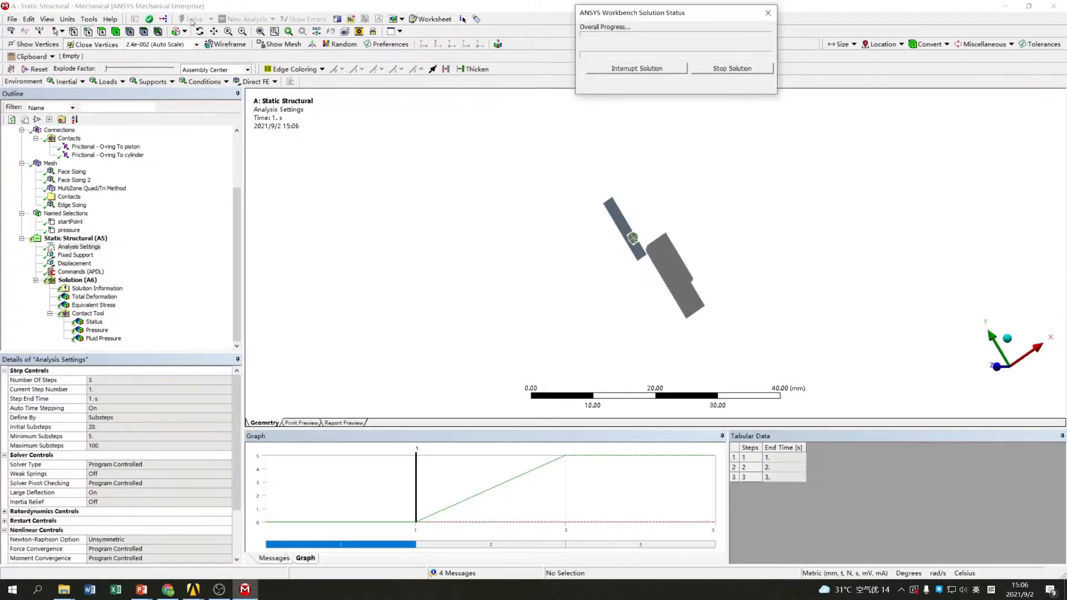
click(96, 289)
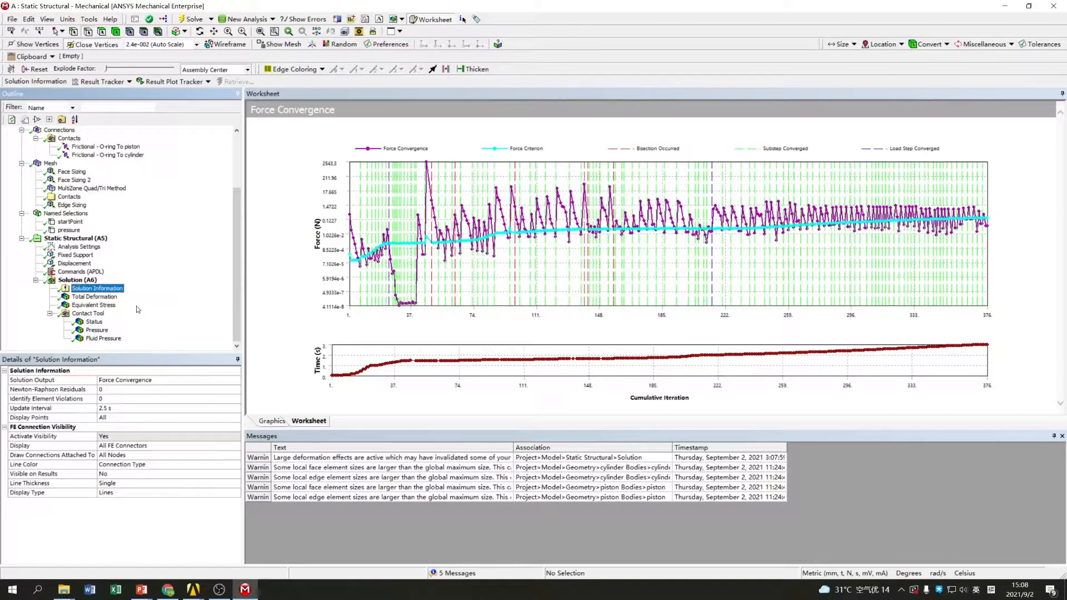
Display the Total Deformation result, play its animation while viewing the expanded model, and stop the playback
click(108, 298)
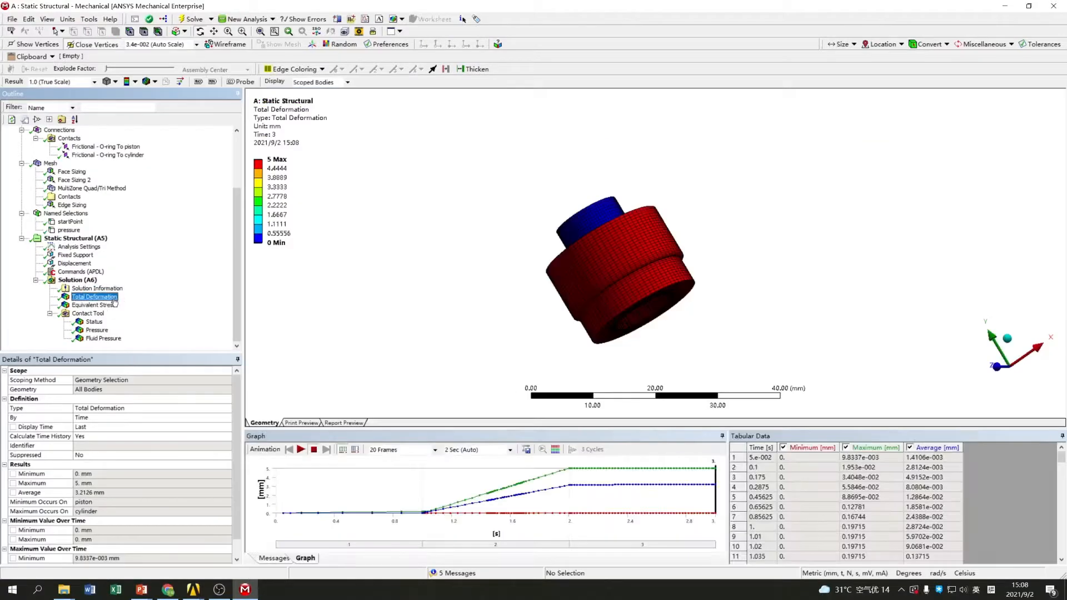
middle_drag(340, 267, 341, 379)
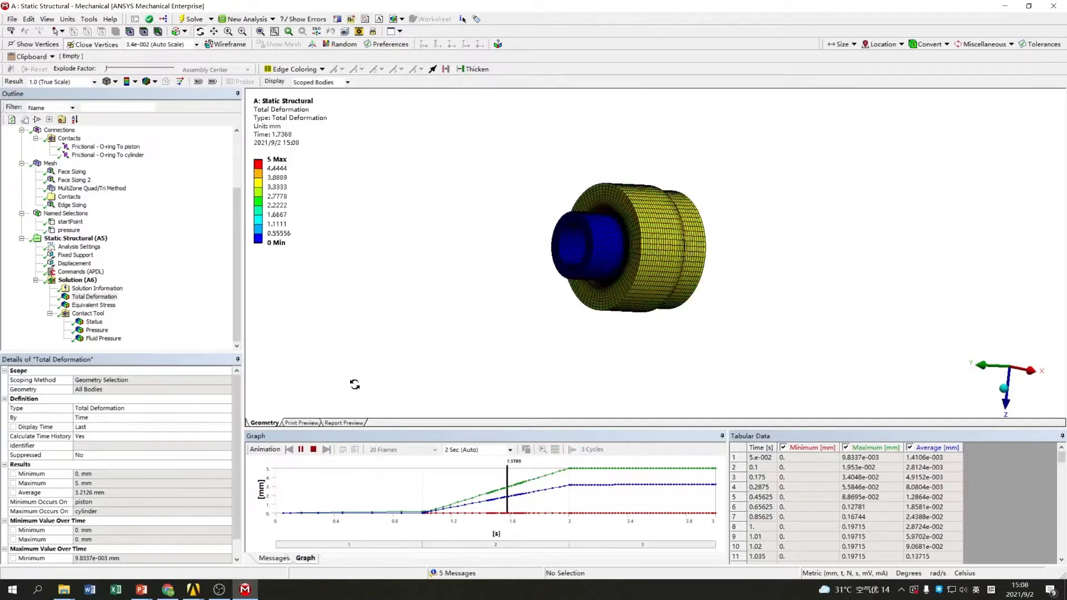
click(314, 453)
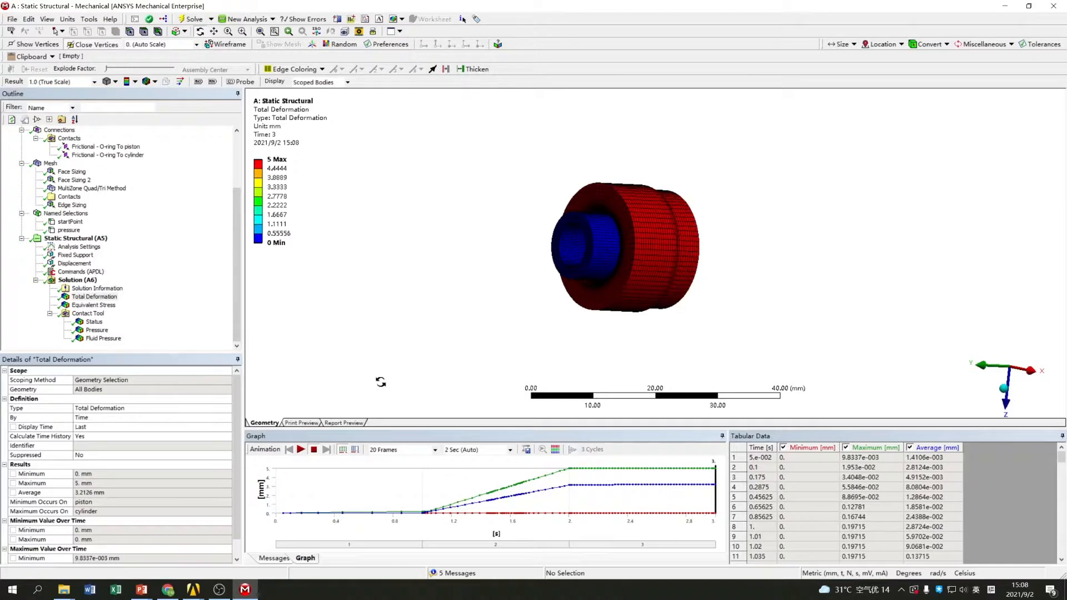
Check the Contact Tool's Pressure result on the expanded model, and delete the Symmetry object from the model
click(97, 331)
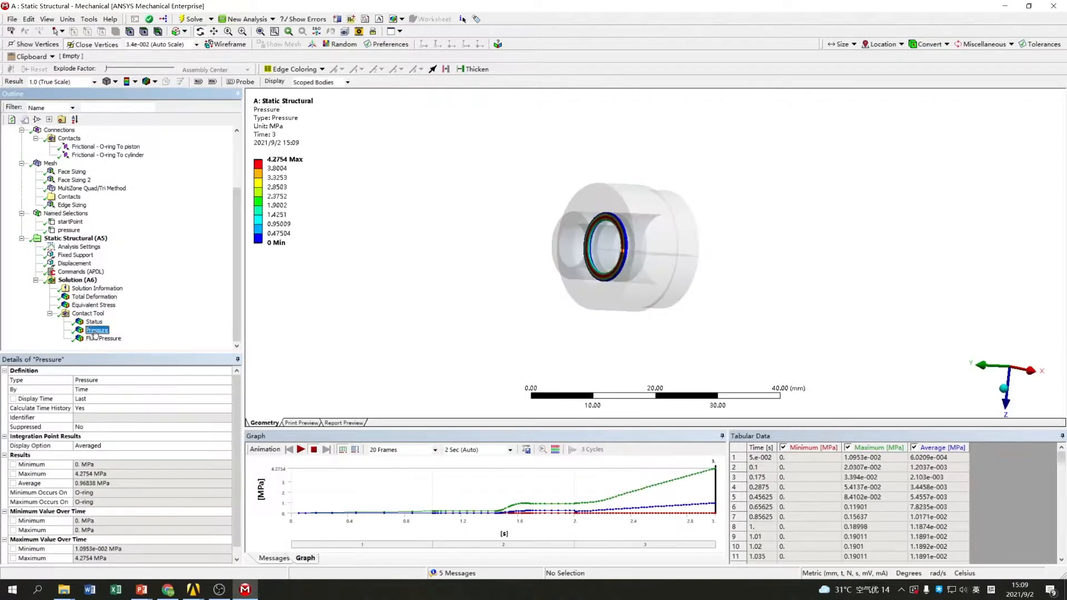
scroll(68, 235, up, 3)
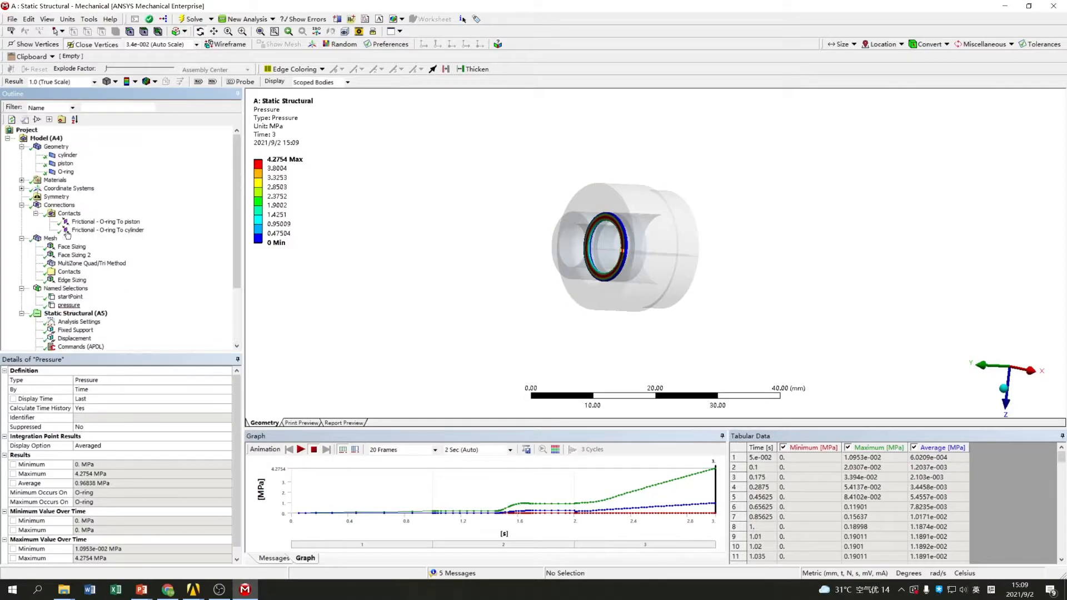
right_click(56, 198)
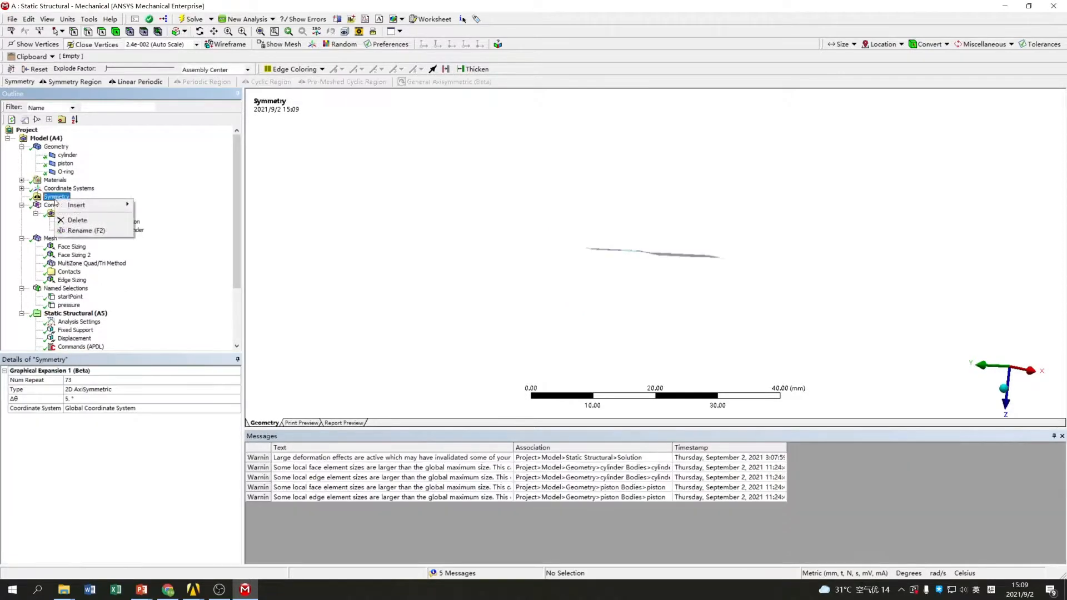
click(88, 223)
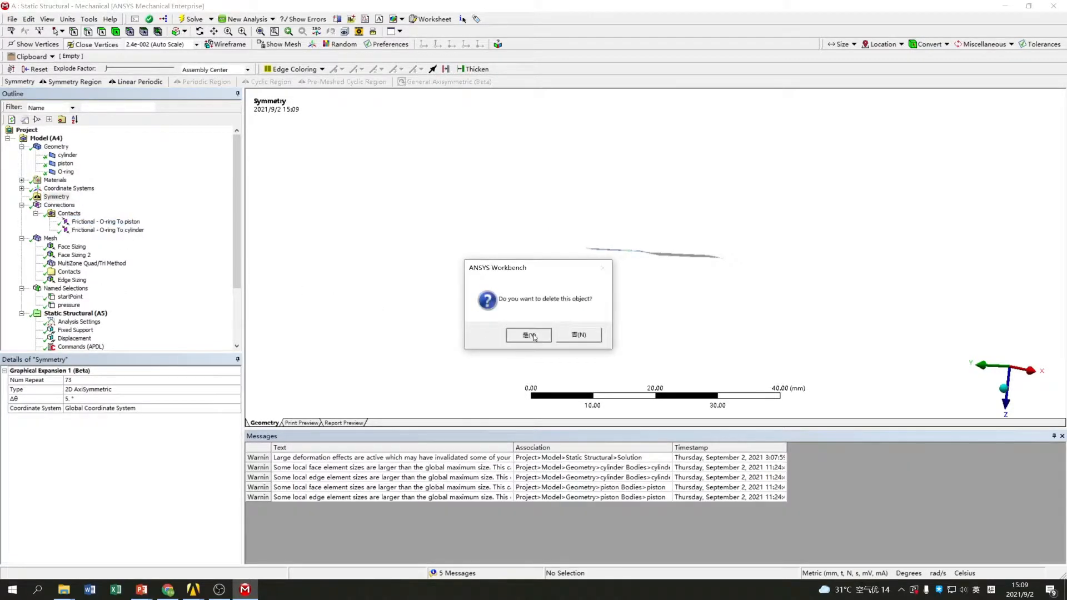
click(528, 335)
Examine the Contact Tool's Pressure result around the O-ring in the XY plane and play its animation
scroll(120, 318, down, 3)
click(994, 389)
click(993, 384)
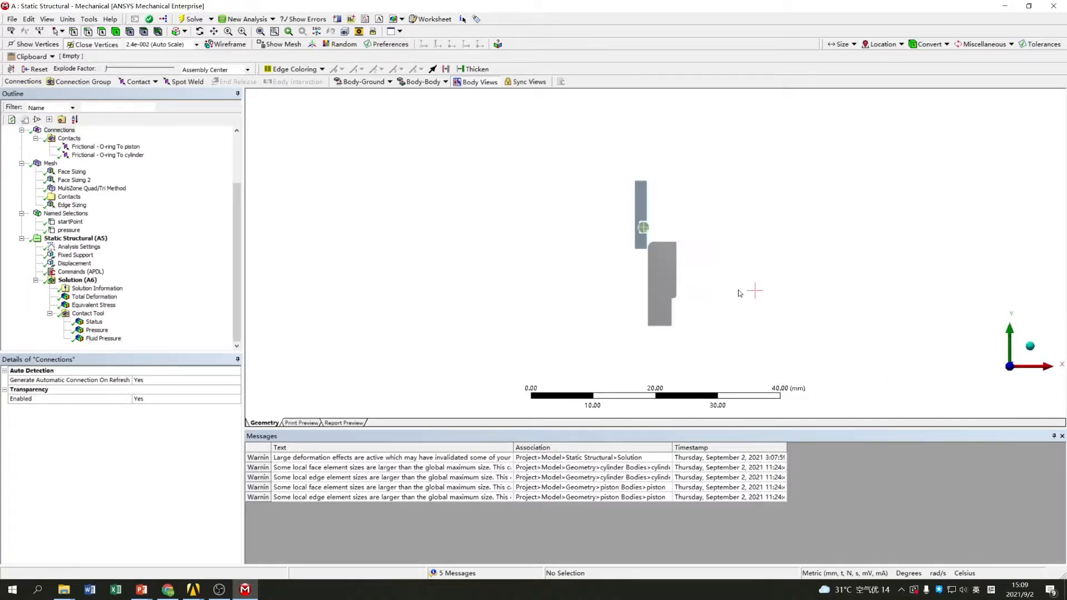
click(97, 330)
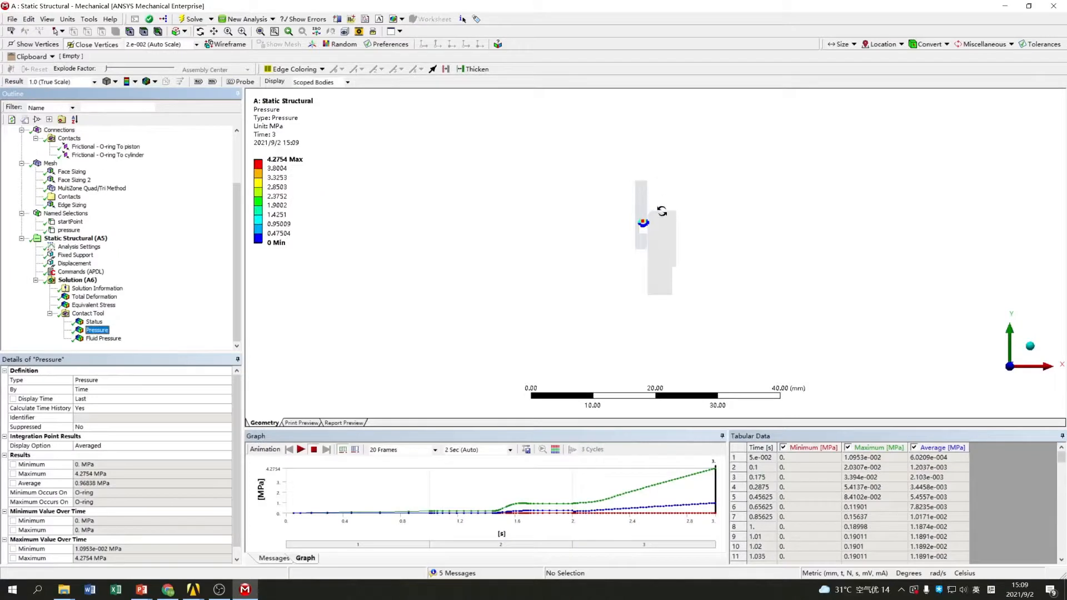
scroll(633, 223, up, 5)
ctrl+middle_drag(639, 160, 644, 256)
scroll(644, 256, up, 2)
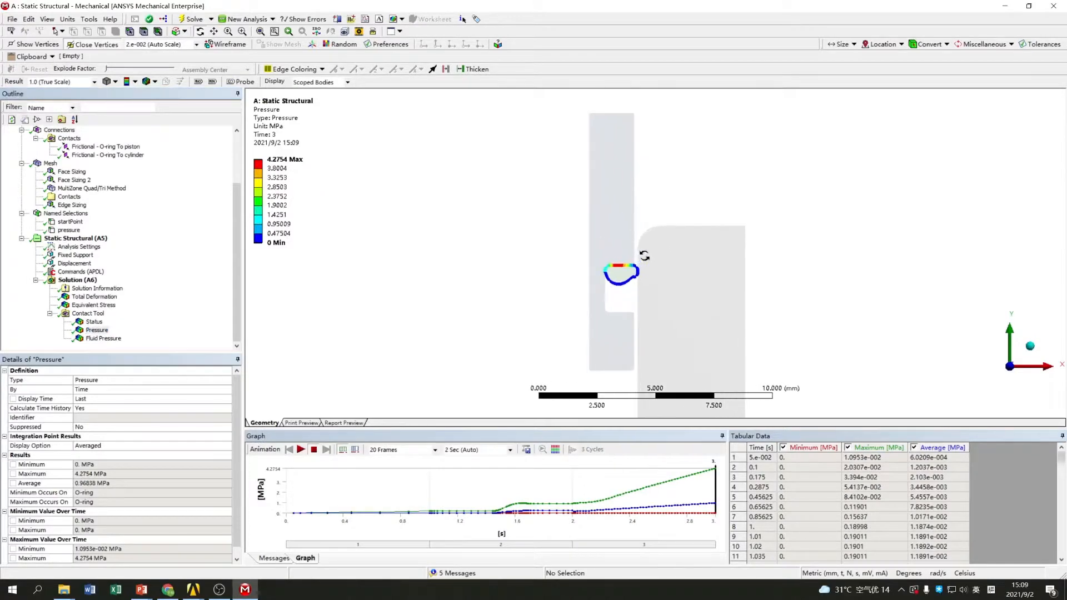
scroll(640, 272, up, 1)
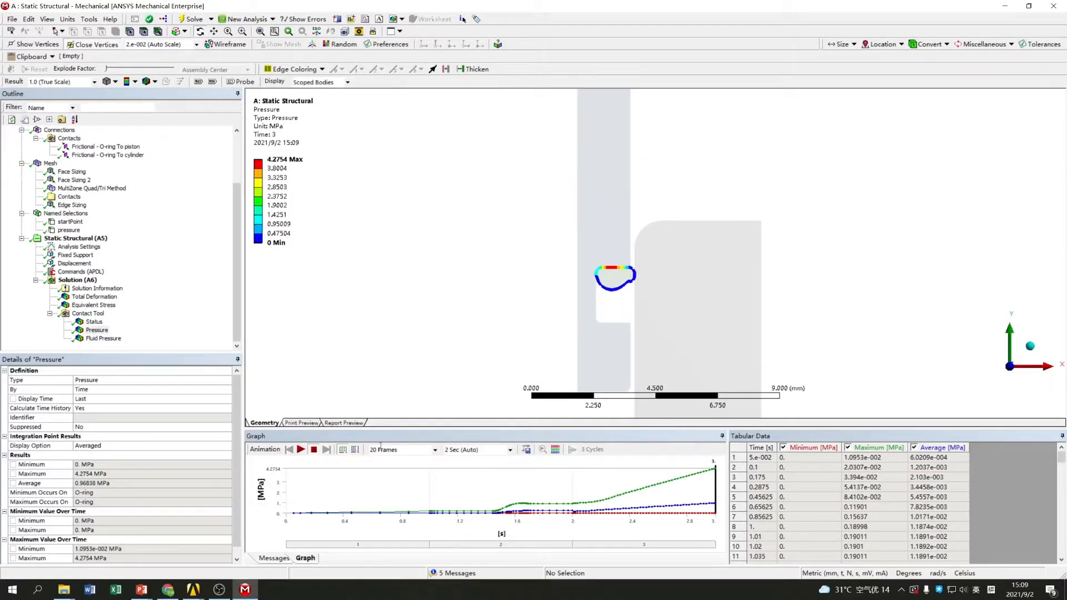
click(304, 451)
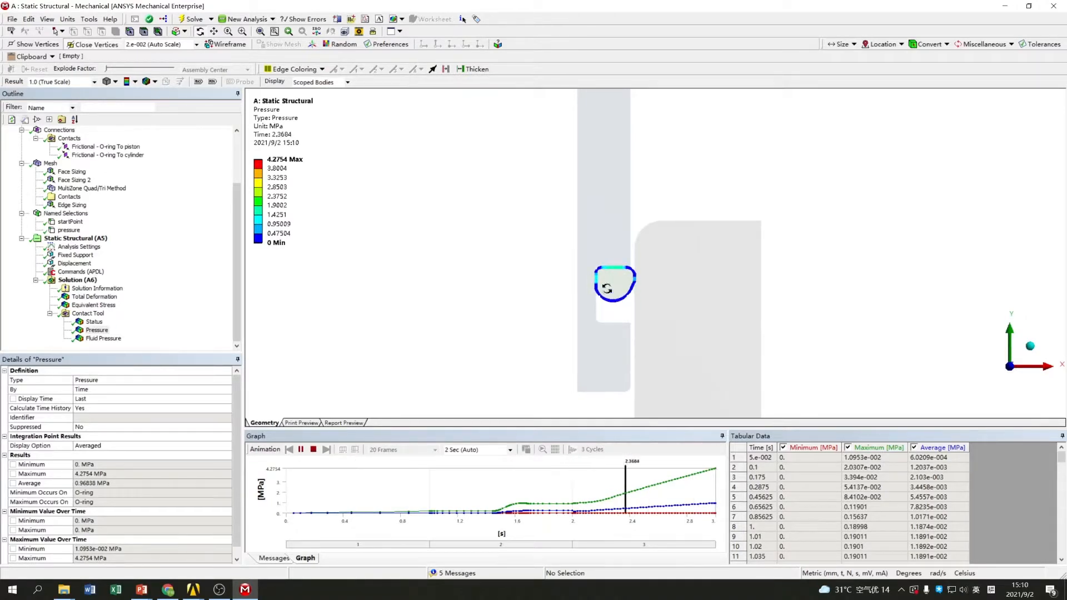
click(314, 449)
Retrieve the contact Pressure result at 2.675 s and examine its distribution around the O-ring
click(669, 493)
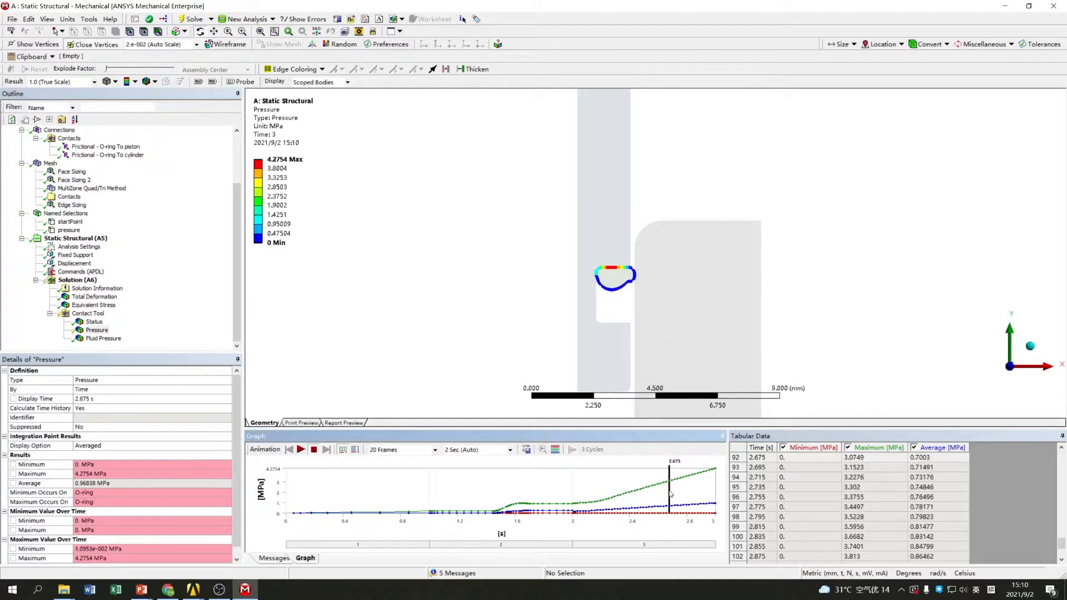
right_click(670, 493)
click(700, 498)
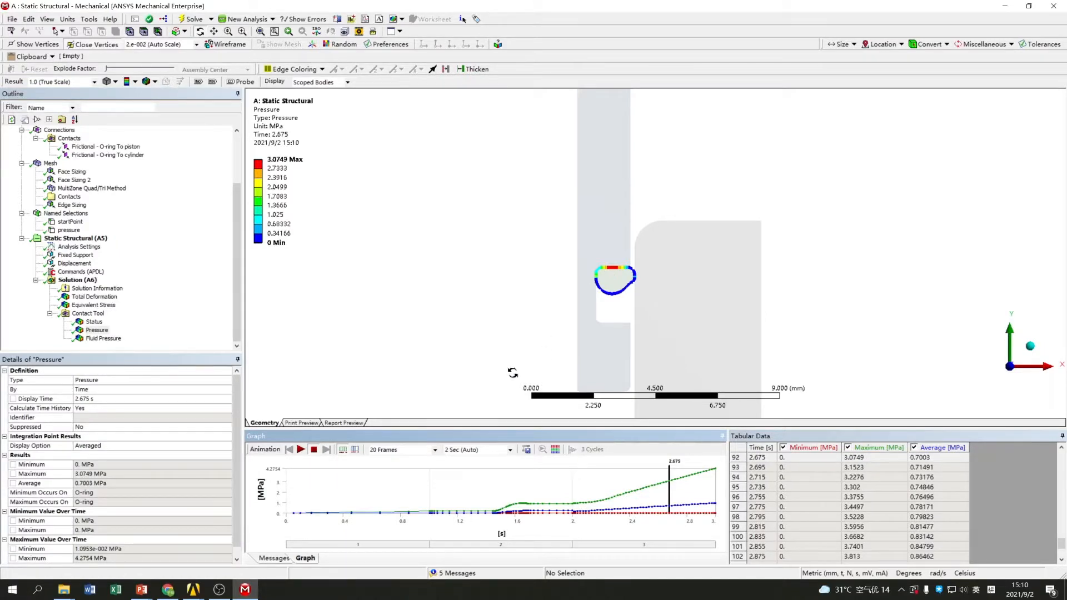
scroll(534, 298, up, 1)
scroll(623, 280, up, 2)
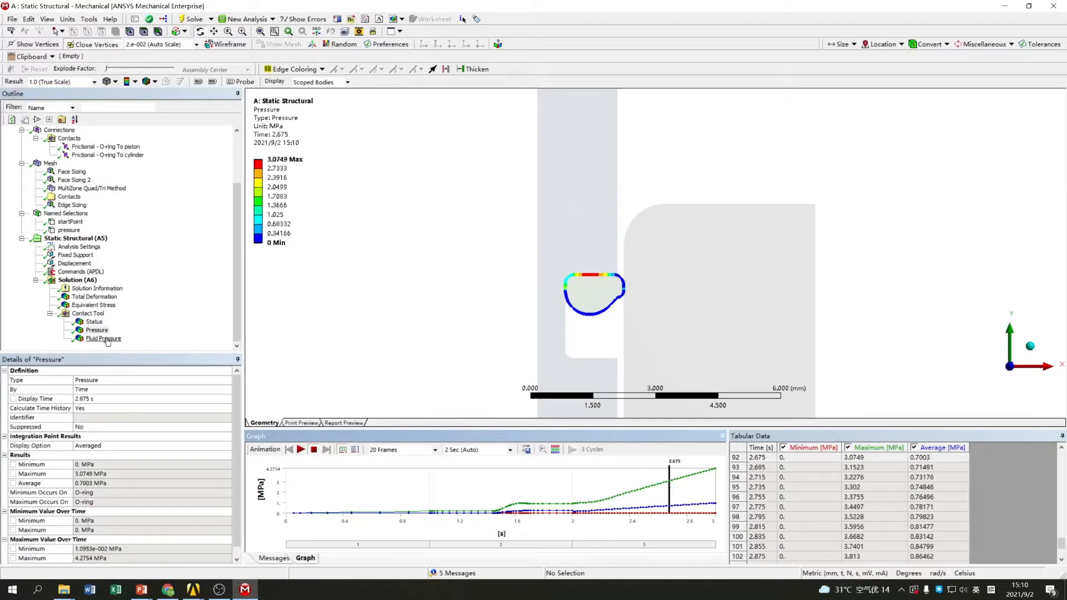
Display the Fluid Pressure result, play its animation through, and select the time 2.935 s on its graph
click(104, 338)
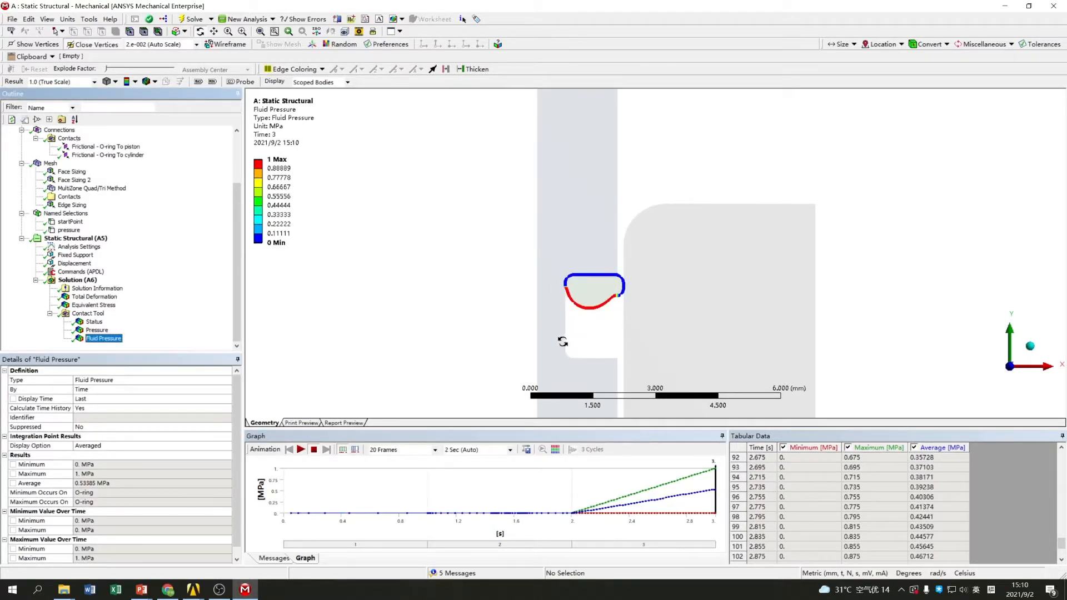
click(301, 449)
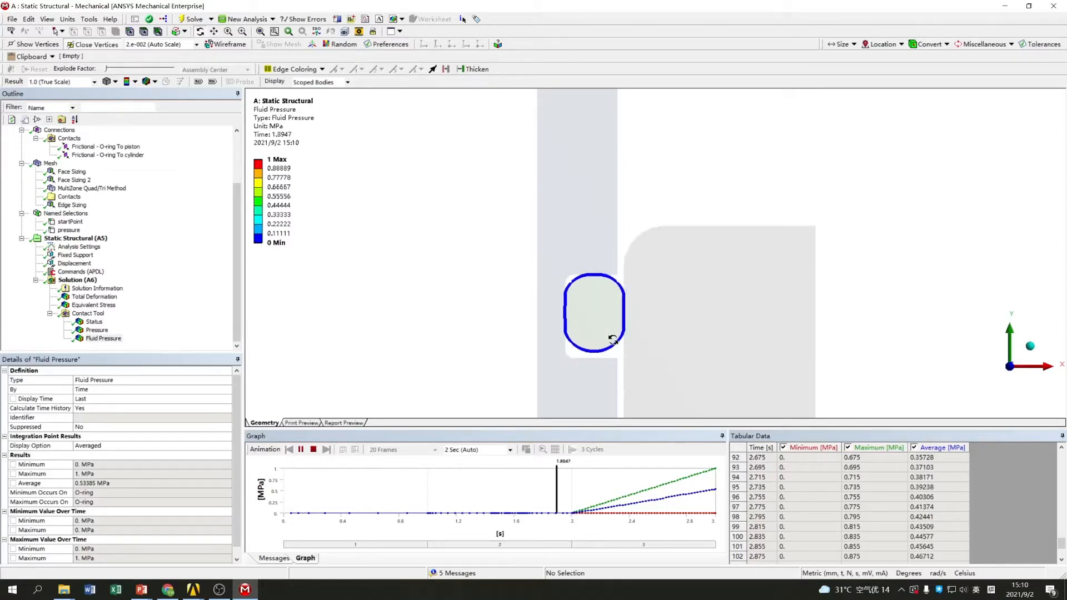
click(314, 450)
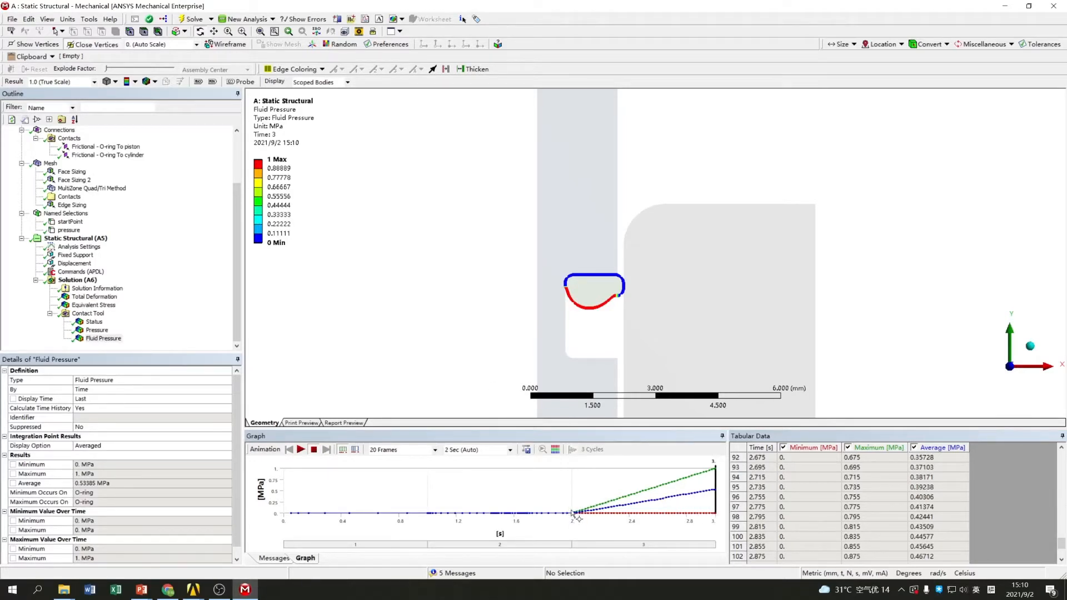
click(706, 507)
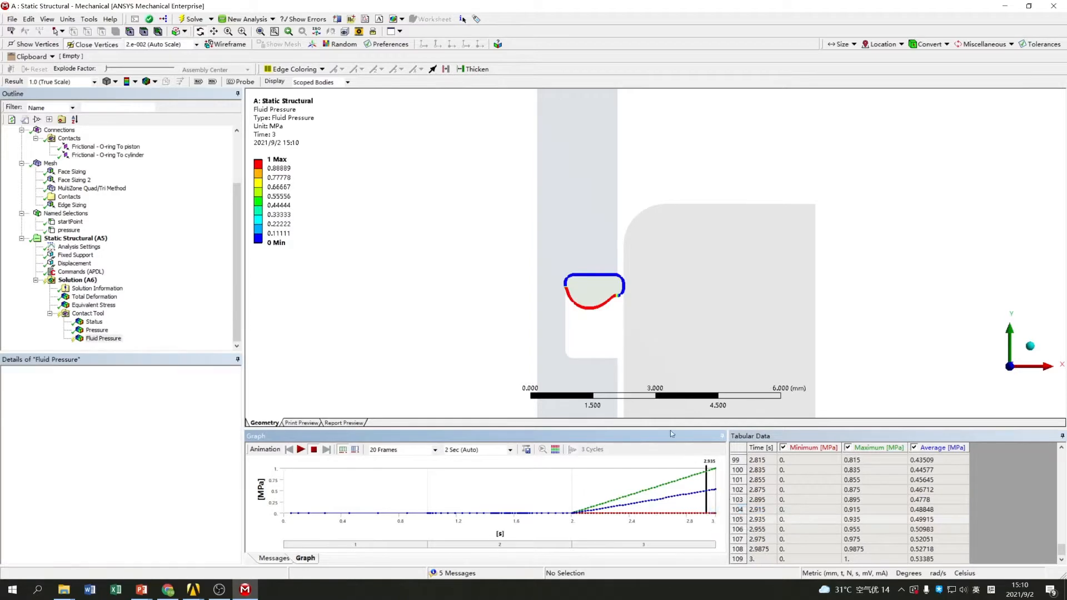